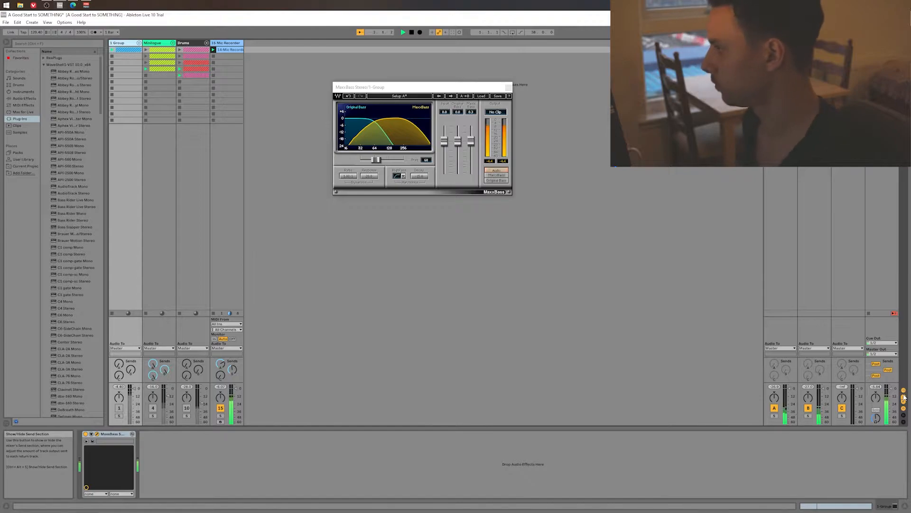
- Add the L1+ Ultramaximizer Stereo plug-in to the master track and lower its threshold to about -7.9
{"action": "left_click", "coordinate": [880, 43]}
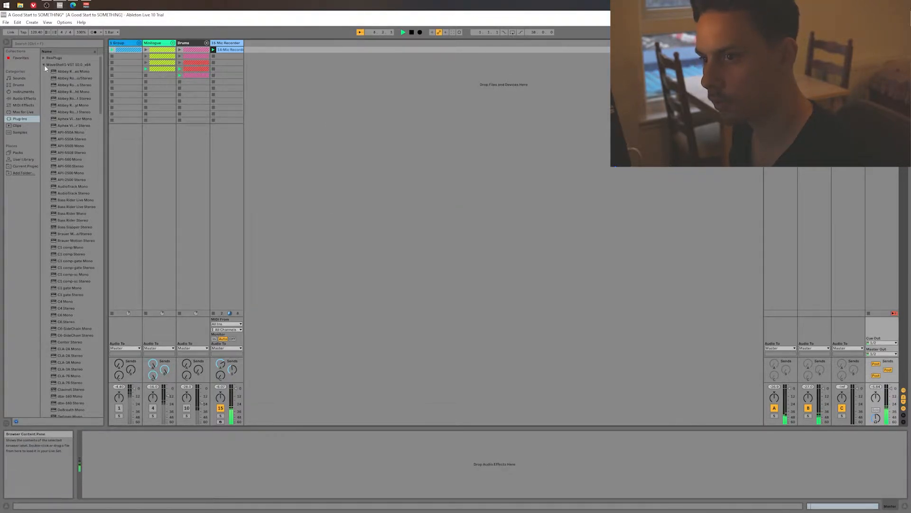
{"action": "left_click", "coordinate": [41, 45]}
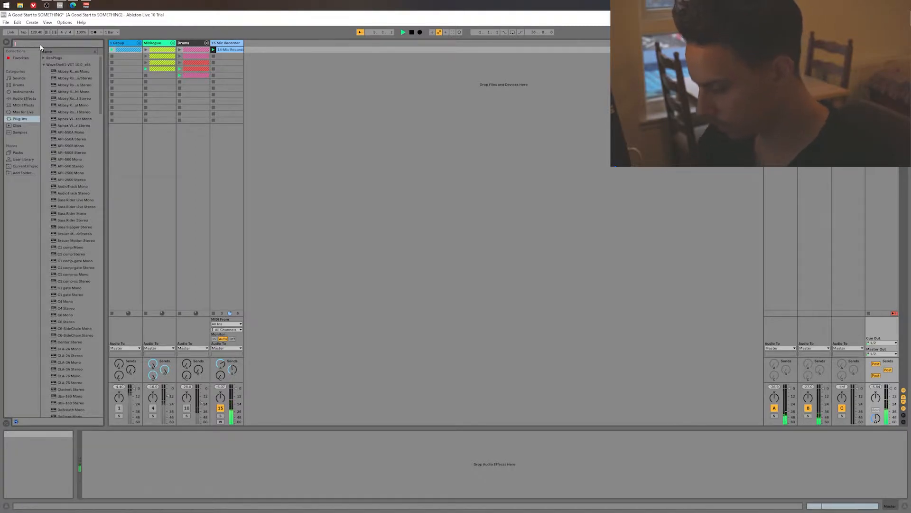
{"action": "type", "text": "ele"}
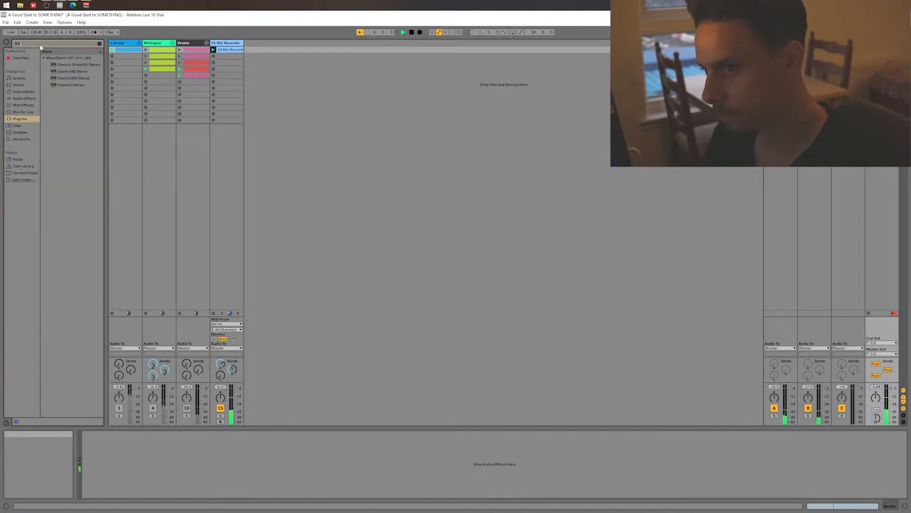
{"action": "key", "text": "Escape"}
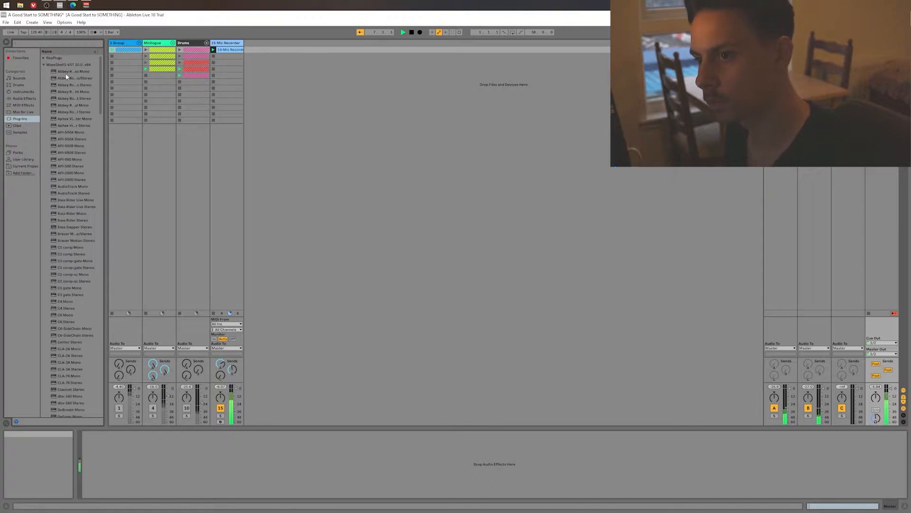
{"action": "type", "text": "l1"}
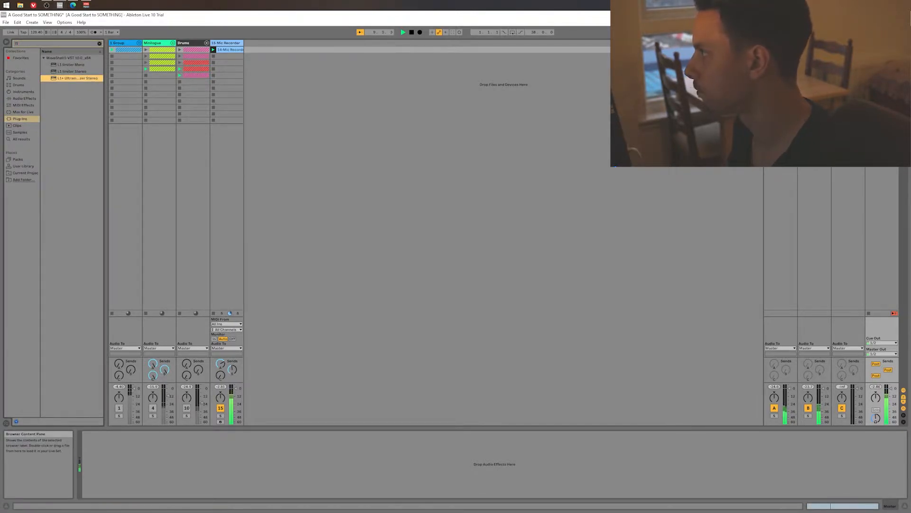
{"action": "double_click", "coordinate": [78, 77]}
{"action": "left_click_drag", "start_coordinate": [414, 140], "coordinate": [415, 154]}
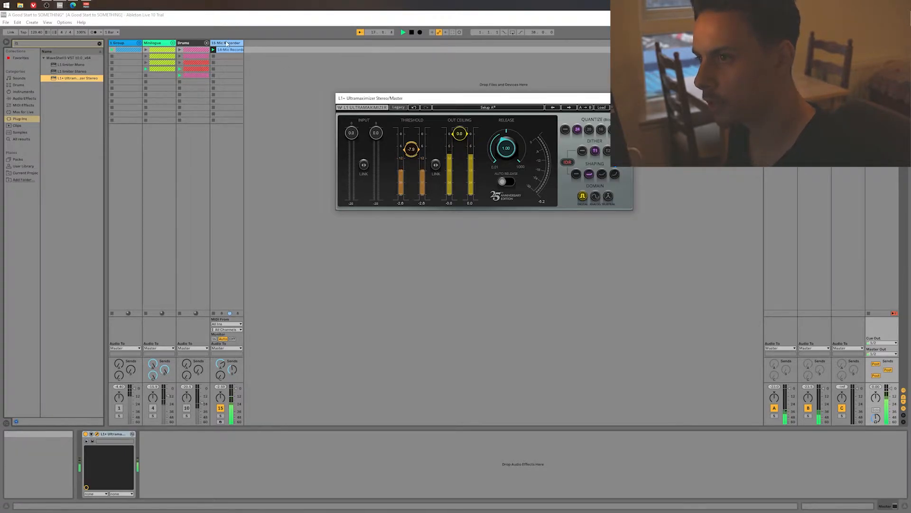
- Solo the Mic Recorder track and audition its sliced sample through the first Auto Filter, varying the filter settings
{"action": "left_click", "coordinate": [216, 316]}
{"action": "left_click", "coordinate": [220, 417]}
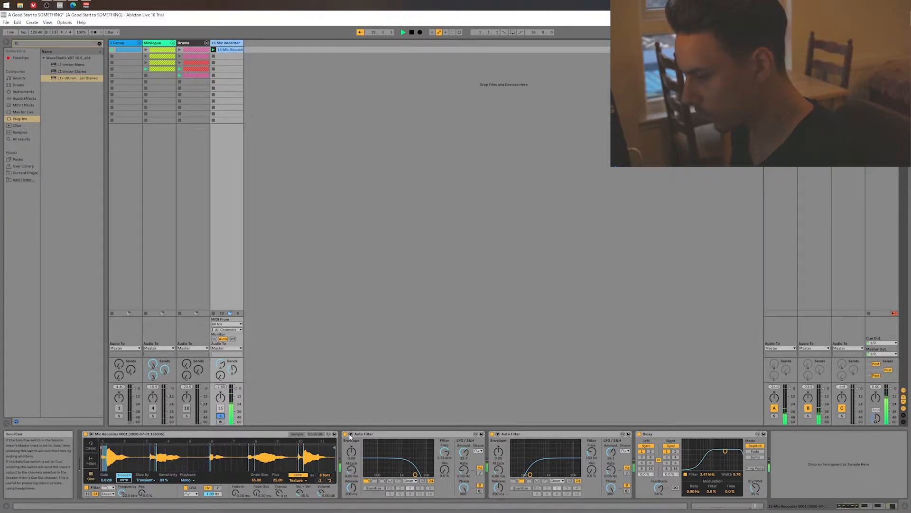
{"action": "key", "text": "space"}
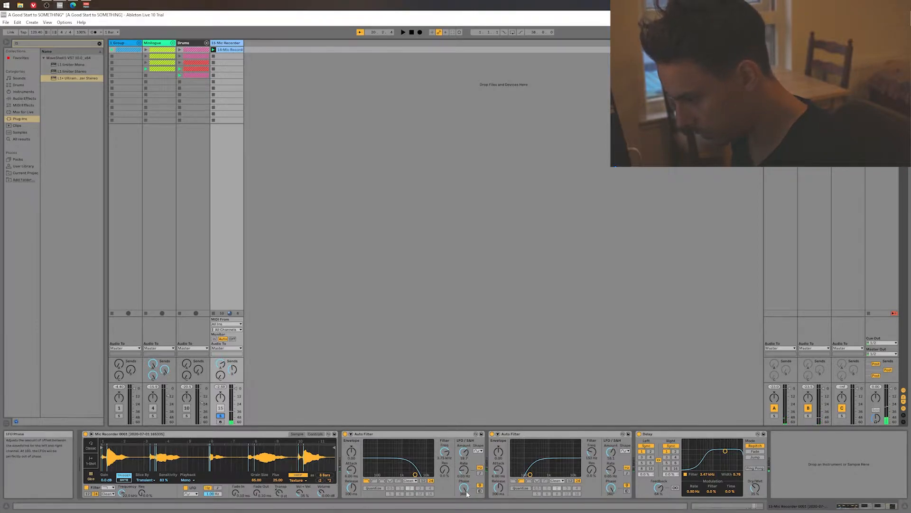
{"action": "left_click_drag", "start_coordinate": [464, 488], "coordinate": [464, 503]}
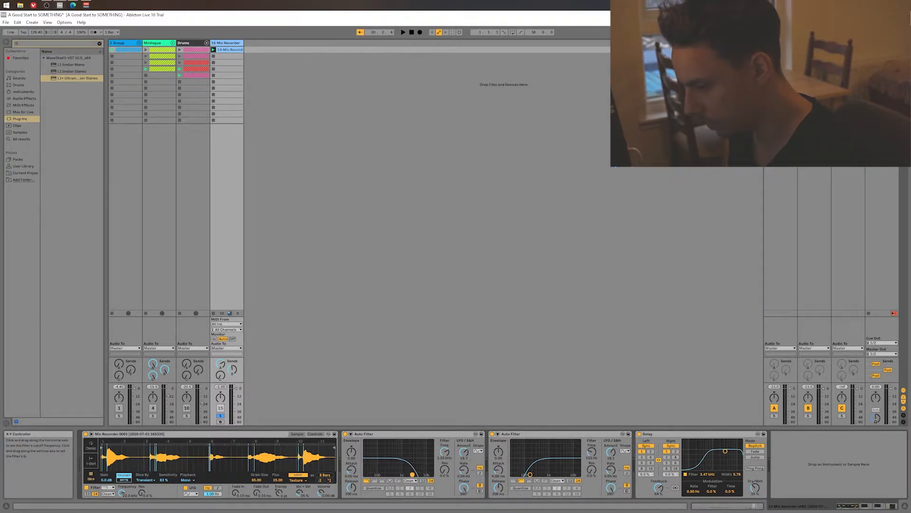
{"action": "left_click_drag", "start_coordinate": [451, 480], "coordinate": [505, 464]}
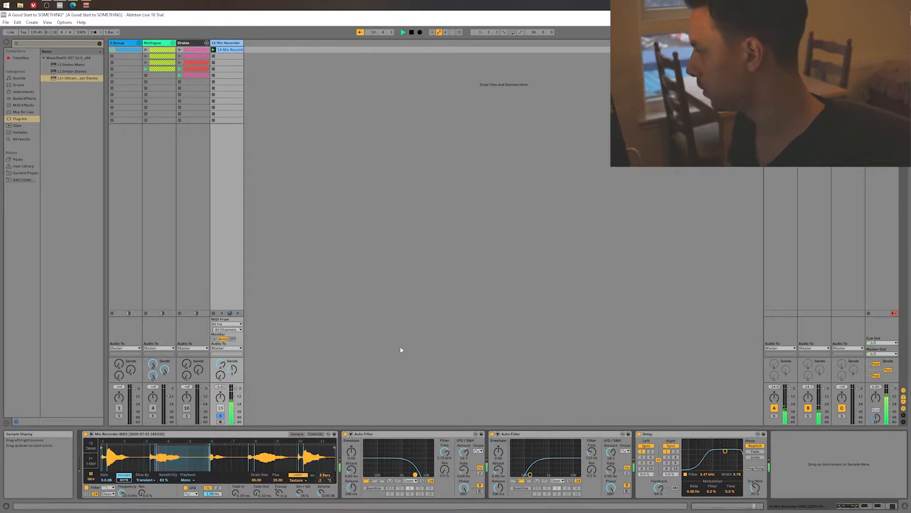
{"action": "key", "text": "space"}
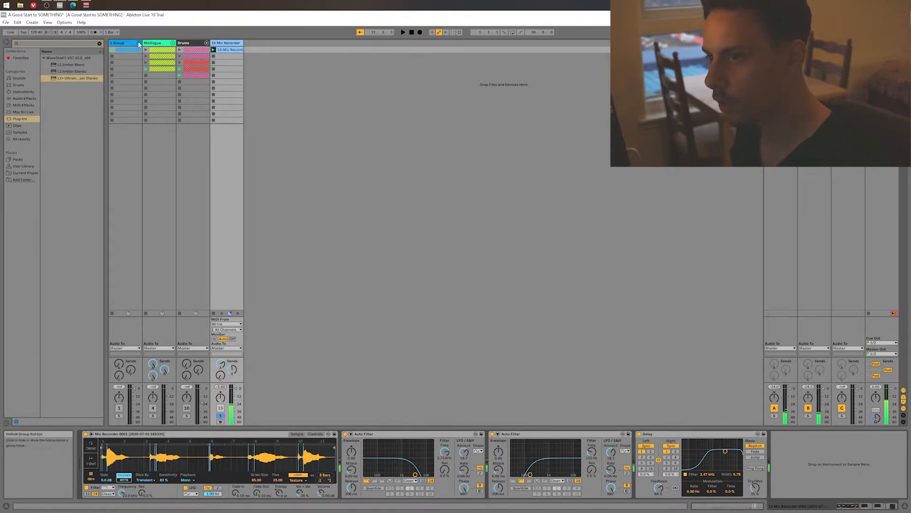
- Unfold the first group and open the second Kick 2 track's plug-in window and MIDI clip
{"action": "left_click", "coordinate": [138, 42]}
{"action": "left_click", "coordinate": [180, 56]}
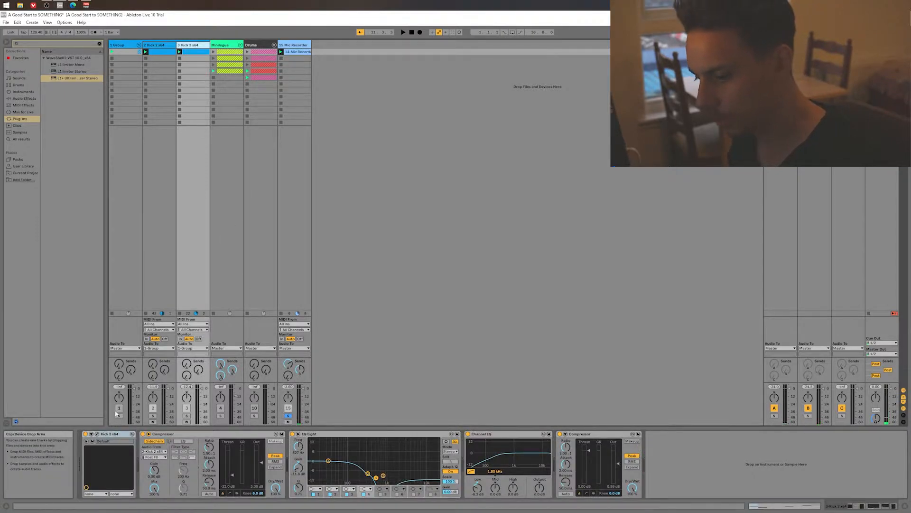
{"action": "left_click", "coordinate": [100, 435]}
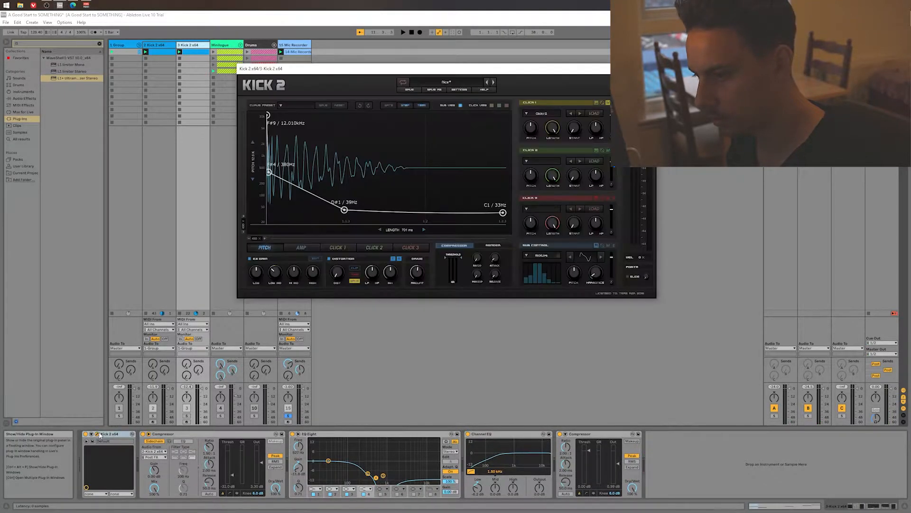
{"action": "left_click", "coordinate": [193, 52]}
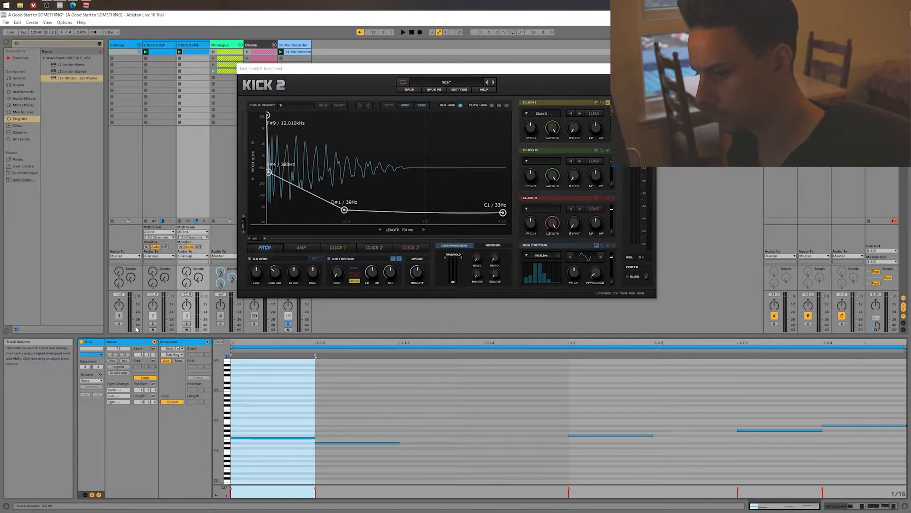
- Unsolo the Mic Recorder track, then select all notes in the second Kick 2 clip and play them back
{"action": "left_click", "coordinate": [121, 315]}
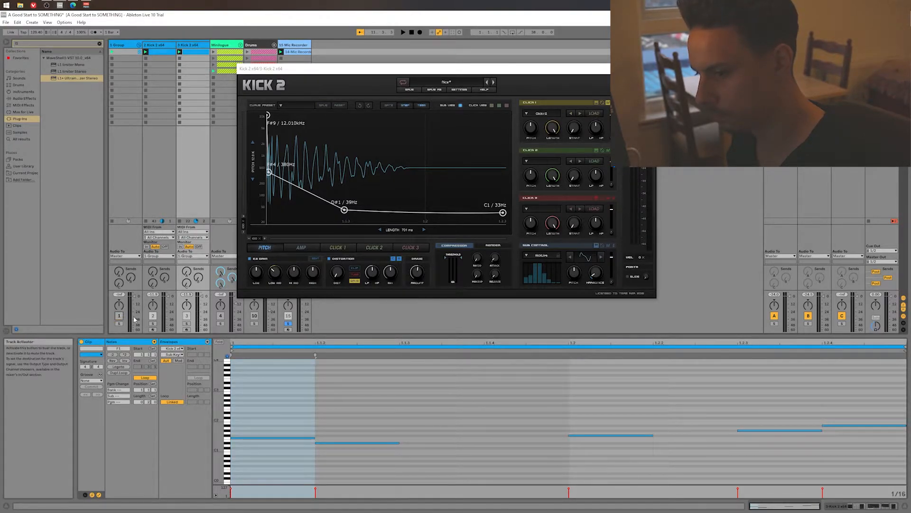
{"action": "left_click", "coordinate": [288, 323]}
{"action": "left_click", "coordinate": [228, 413]}
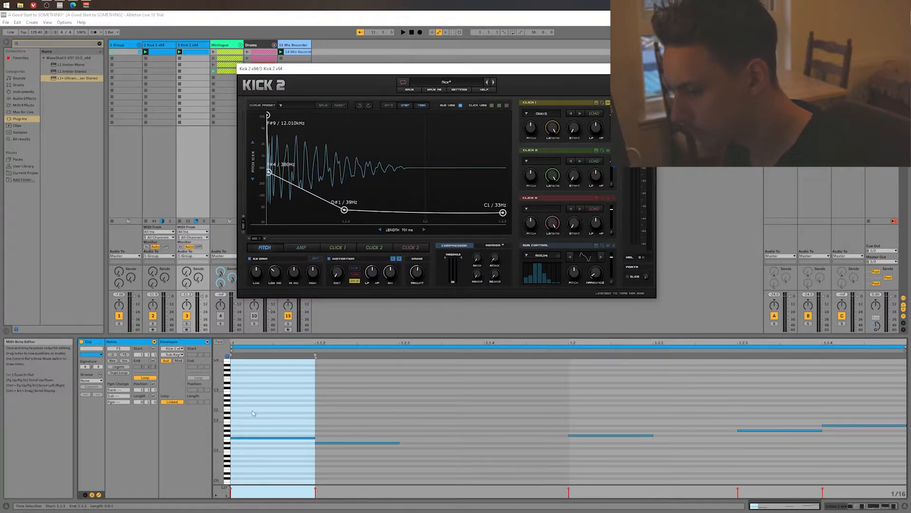
{"action": "left_click", "coordinate": [233, 434]}
{"action": "key", "text": "ctrl+a"}
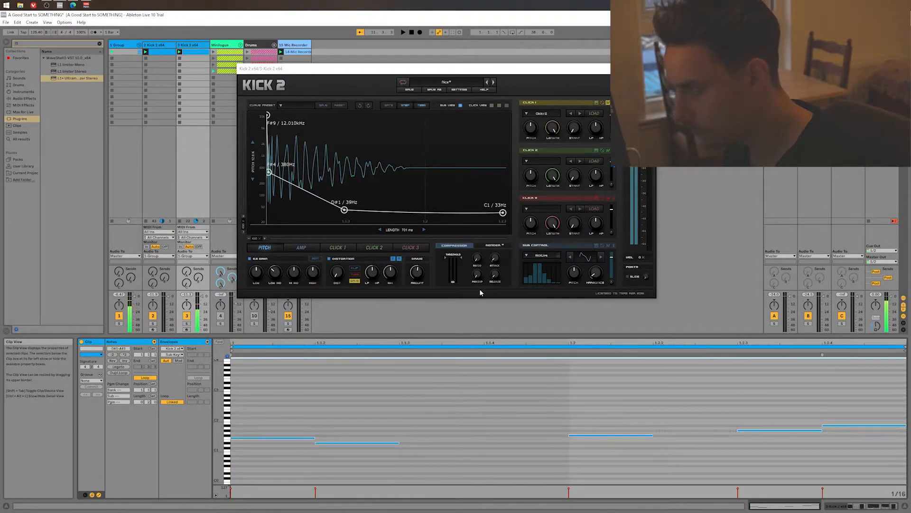
{"action": "left_click", "coordinate": [235, 397]}
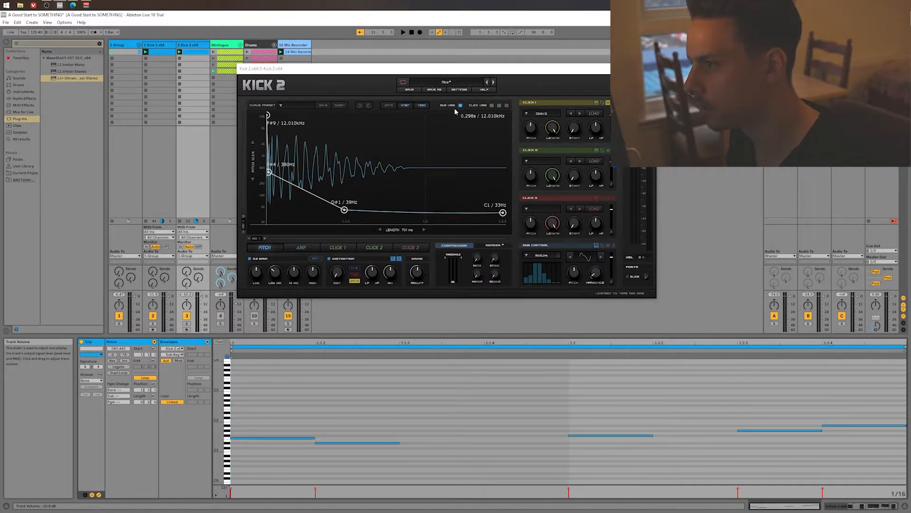
- Look at the user presets in Kick 2 and close the plug-in window
{"action": "left_click", "coordinate": [466, 84]}
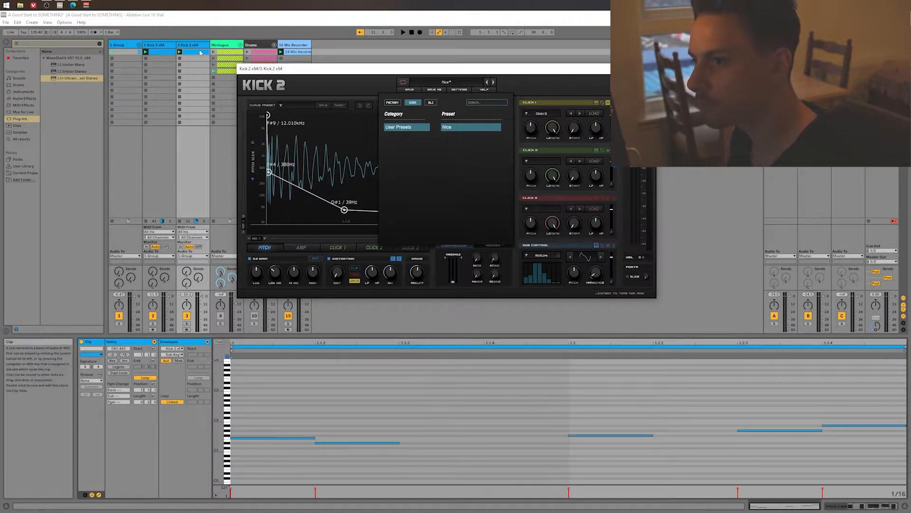
{"action": "left_click", "coordinate": [421, 128]}
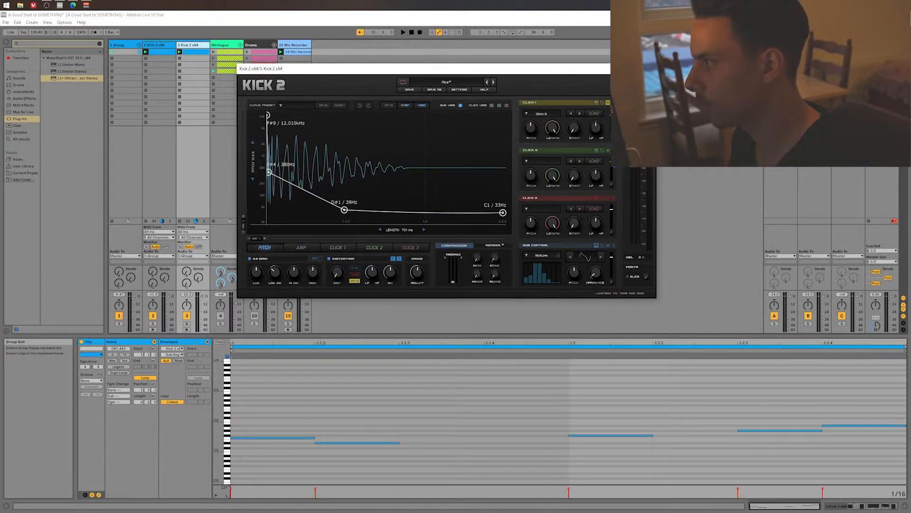
{"action": "left_click", "coordinate": [652, 69]}
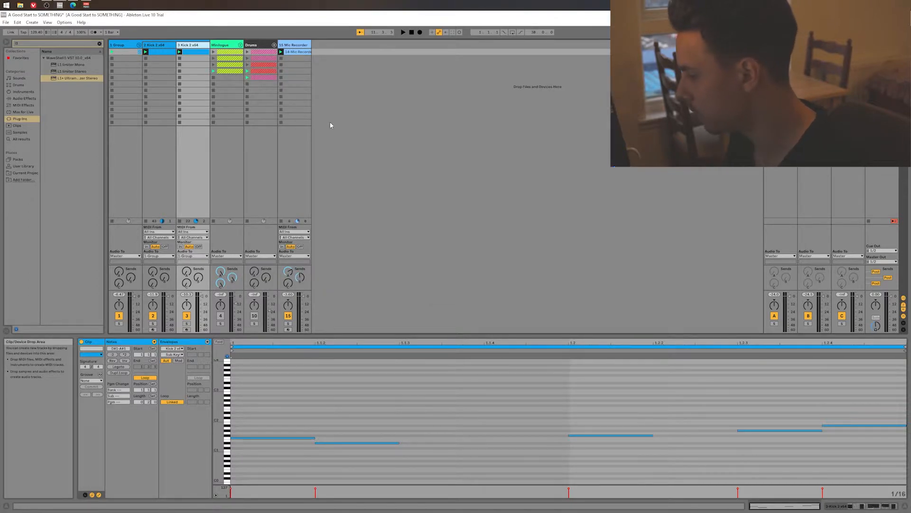
- Solo the second Kick 2 track and bypass its EQ Eight, Channel EQ and last Compressor during playback
{"action": "key", "text": "shift+Tab"}
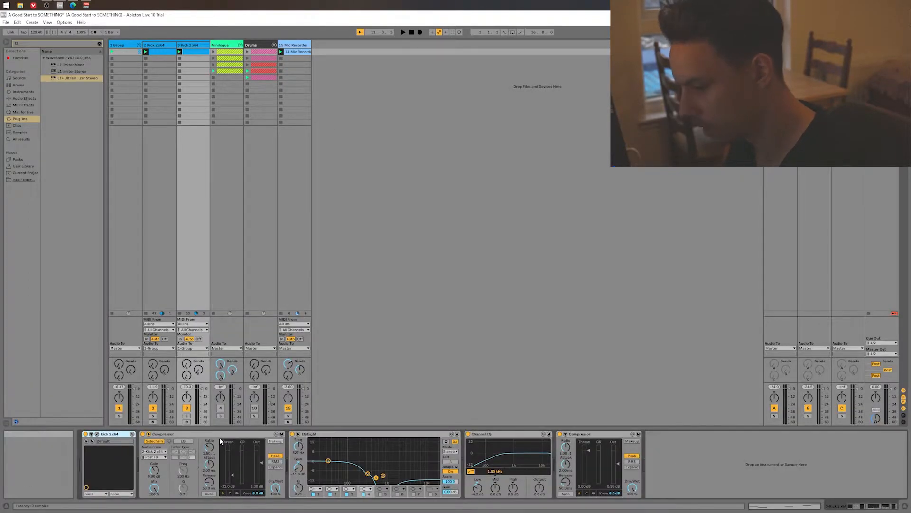
{"action": "left_click", "coordinate": [293, 434]}
{"action": "left_click", "coordinate": [186, 416]}
{"action": "key", "text": "space"}
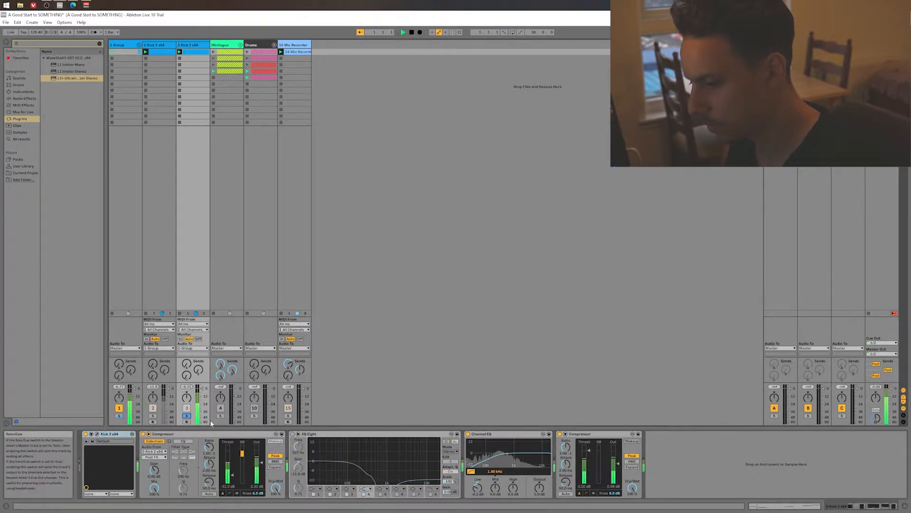
{"action": "left_click", "coordinate": [468, 433]}
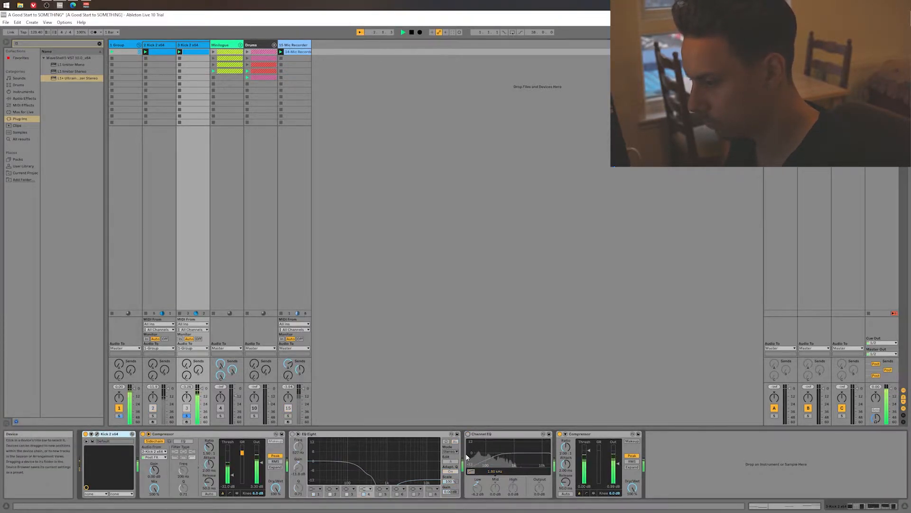
{"action": "left_click", "coordinate": [560, 434]}
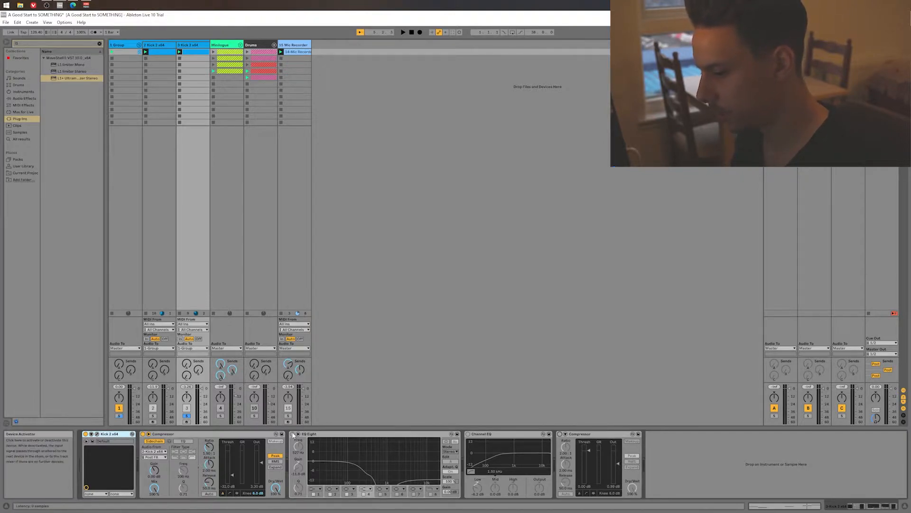
- Re-enable the EQ Eight and Channel EQ one after the other, listening to each one's effect on the Kick 2 bass
{"action": "key", "text": "space"}
{"action": "left_click", "coordinate": [293, 433]}
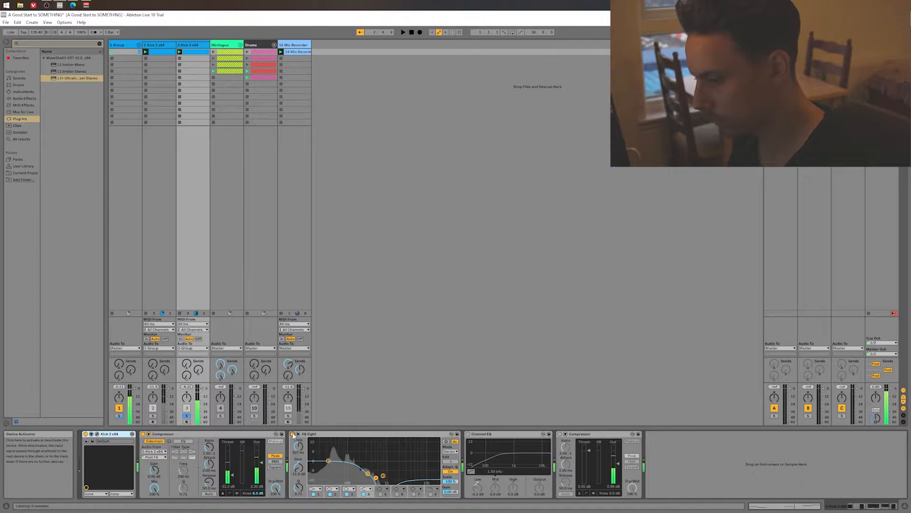
{"action": "left_click", "coordinate": [468, 434]}
{"action": "left_click", "coordinate": [468, 433]}
{"action": "key", "text": "space"}
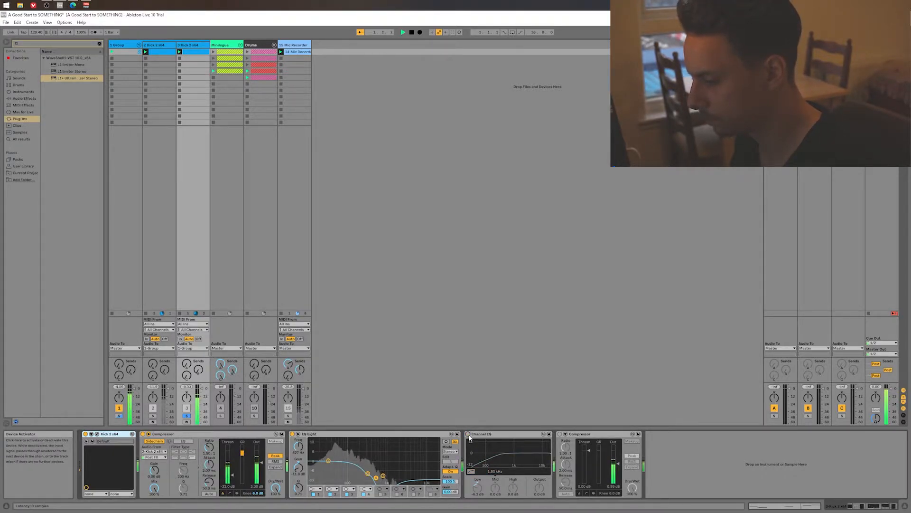
{"action": "left_click", "coordinate": [468, 433]}
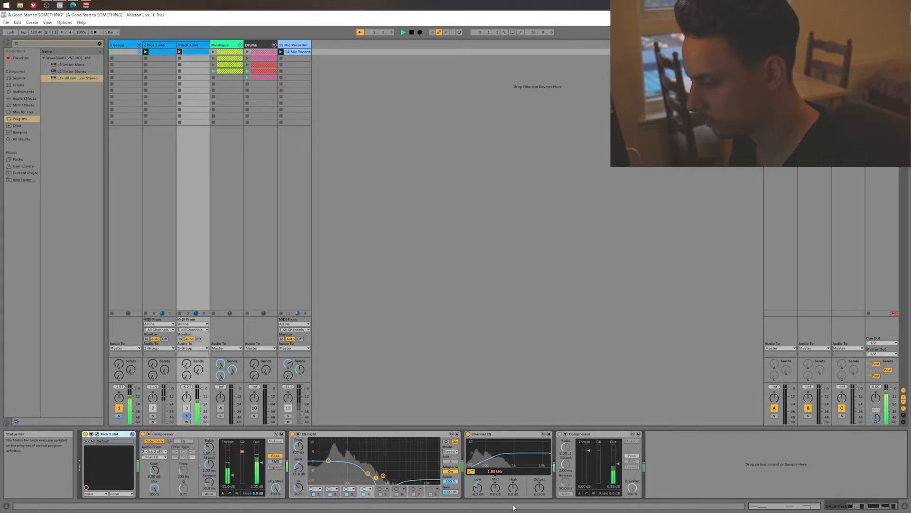
- Re-enable the last Compressor on the Kick 2 bass, setting its threshold to -24.0 dB and output gain to about 11.7 dB
{"action": "left_click", "coordinate": [486, 439]}
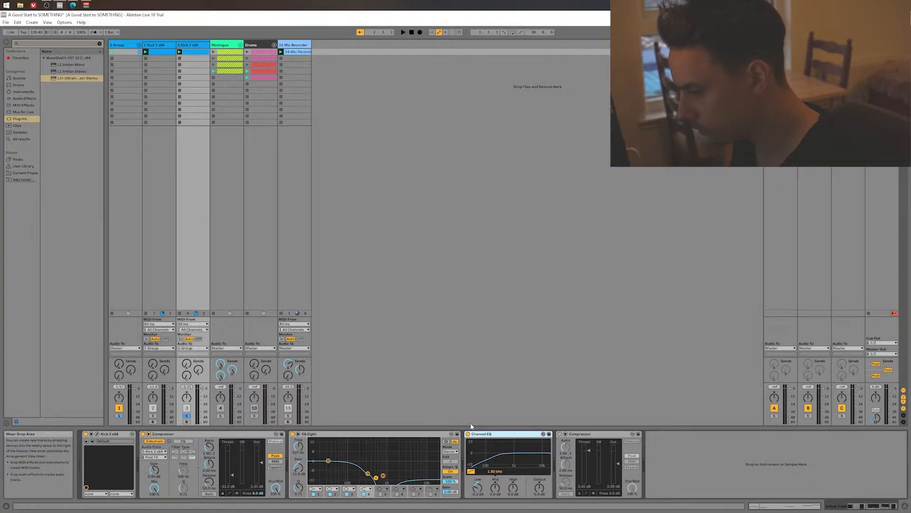
{"action": "key", "text": "space"}
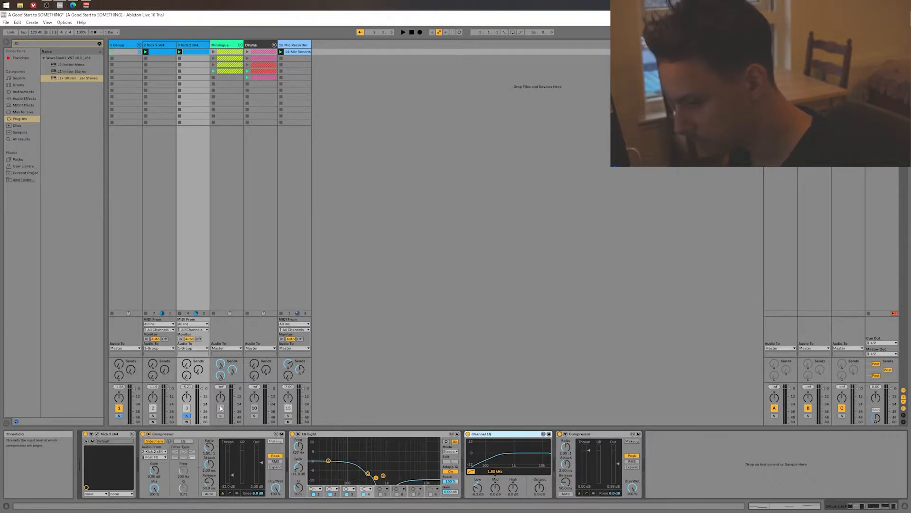
{"action": "key", "text": "space"}
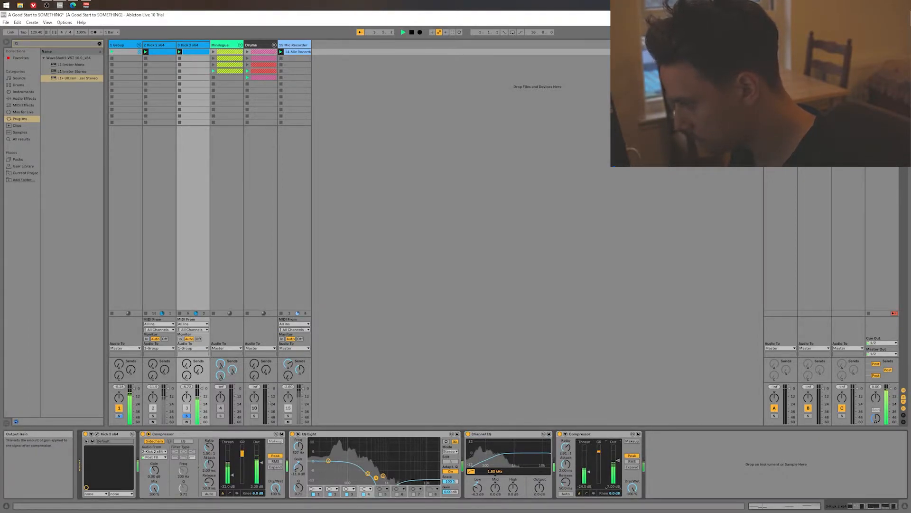
{"action": "left_click_drag", "start_coordinate": [566, 464], "coordinate": [613, 465]}
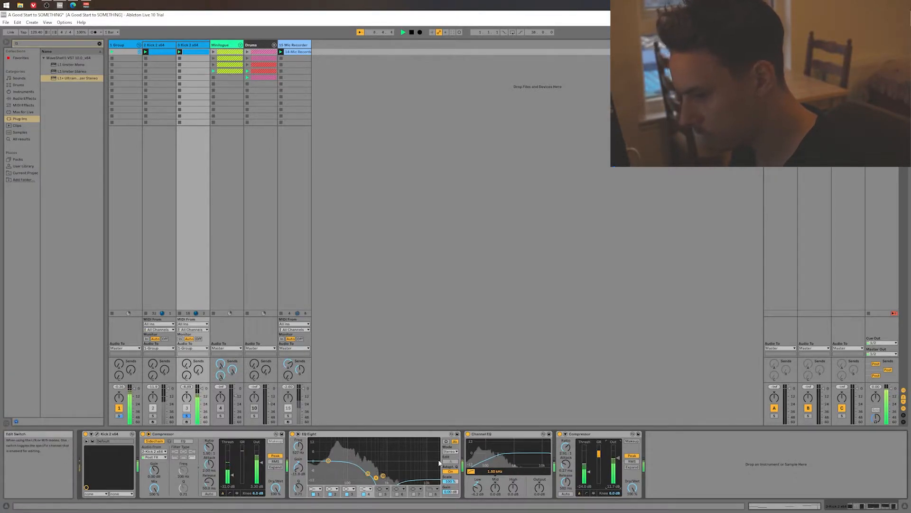
- Sweep the EQ Eight's first band to a higher frequency during playback and return it to its original position
{"action": "left_click_drag", "start_coordinate": [469, 492], "coordinate": [469, 494]}
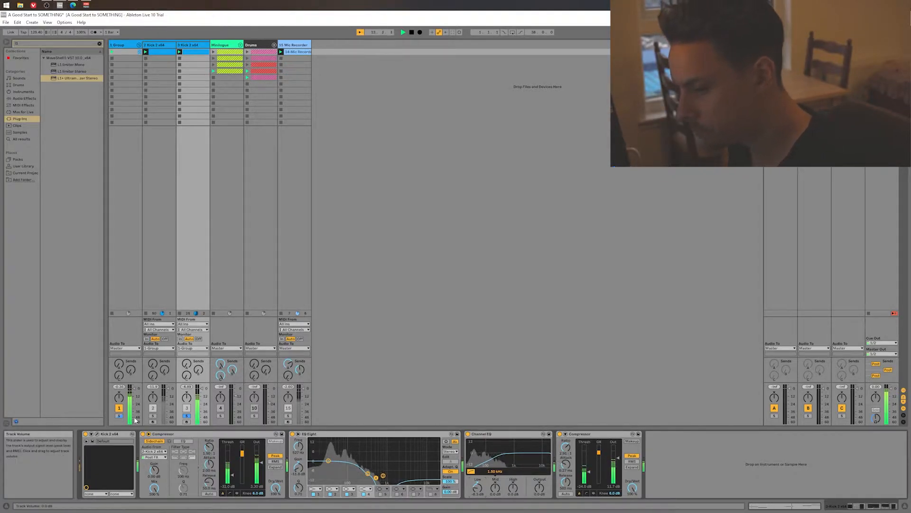
{"action": "left_click", "coordinate": [328, 461]}
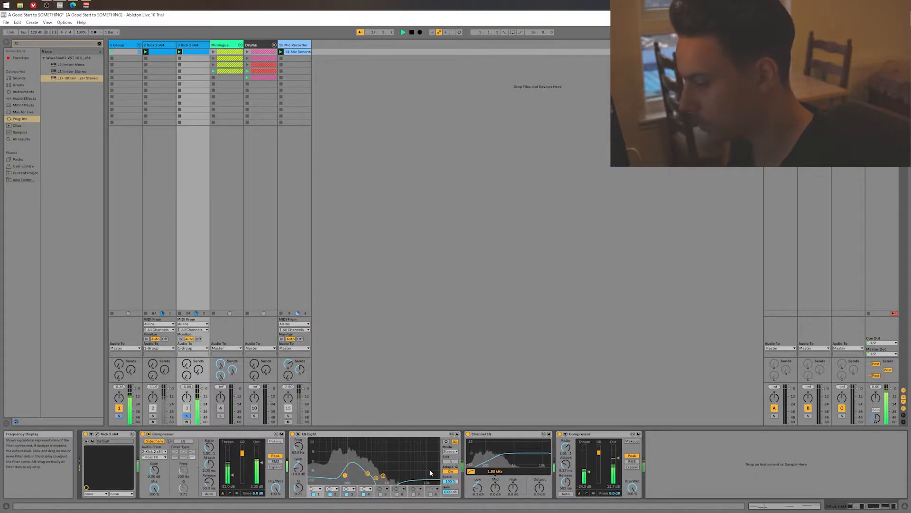
{"action": "left_click_drag", "start_coordinate": [346, 474], "coordinate": [328, 460]}
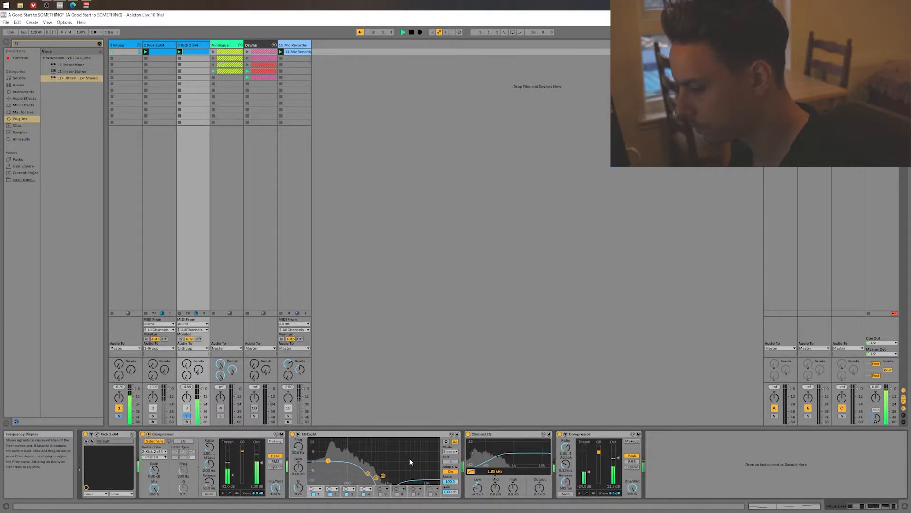
- Compare the master output during playback with the L1+ Ultramaximizer bypassed and active
{"action": "key", "text": "ctrl+m"}
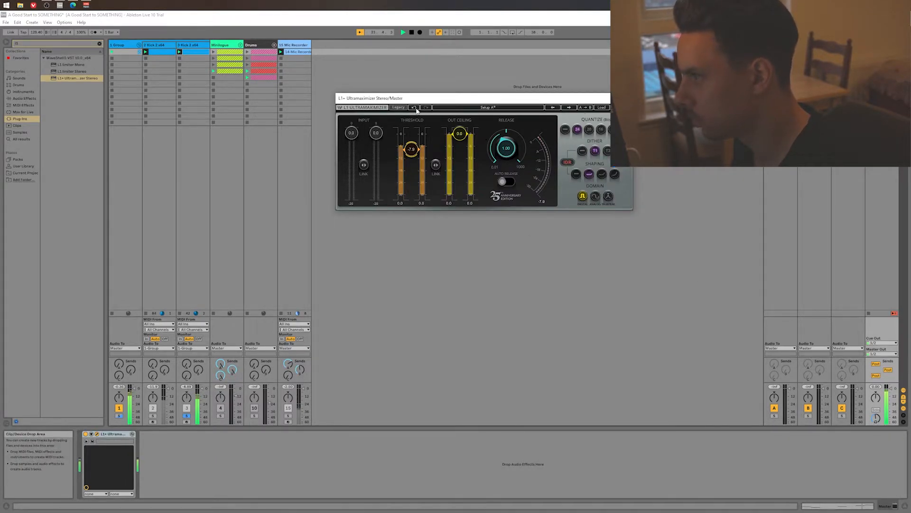
{"action": "left_click", "coordinate": [86, 434]}
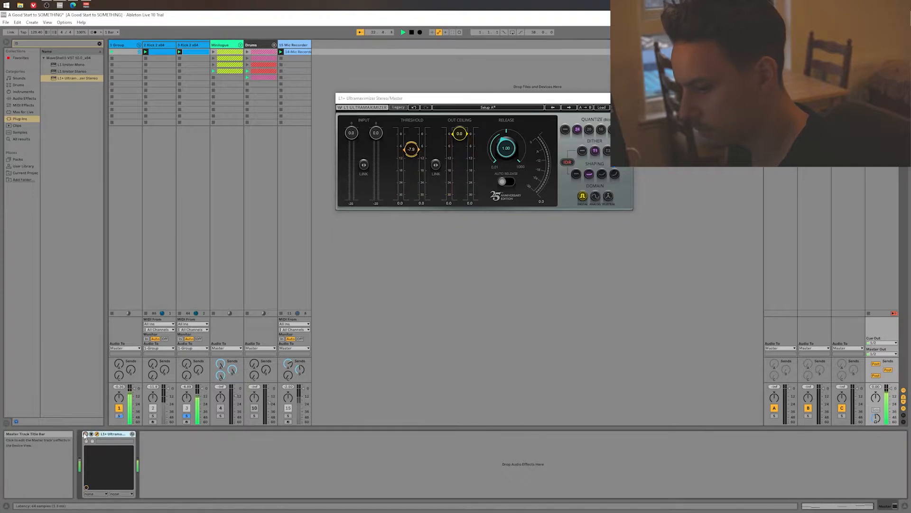
{"action": "left_click", "coordinate": [85, 433]}
{"action": "left_click", "coordinate": [86, 433]}
{"action": "left_click", "coordinate": [85, 434]}
{"action": "left_click", "coordinate": [85, 434]}
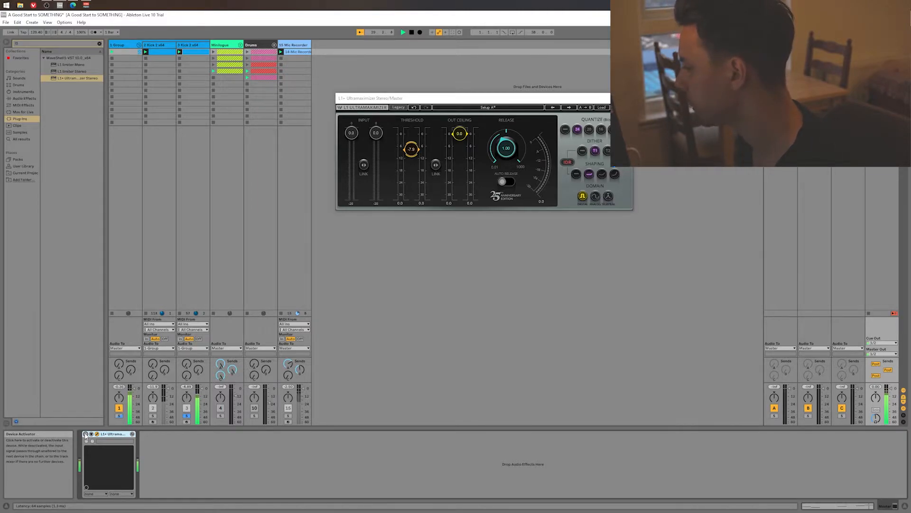
{"action": "left_click", "coordinate": [85, 435]}
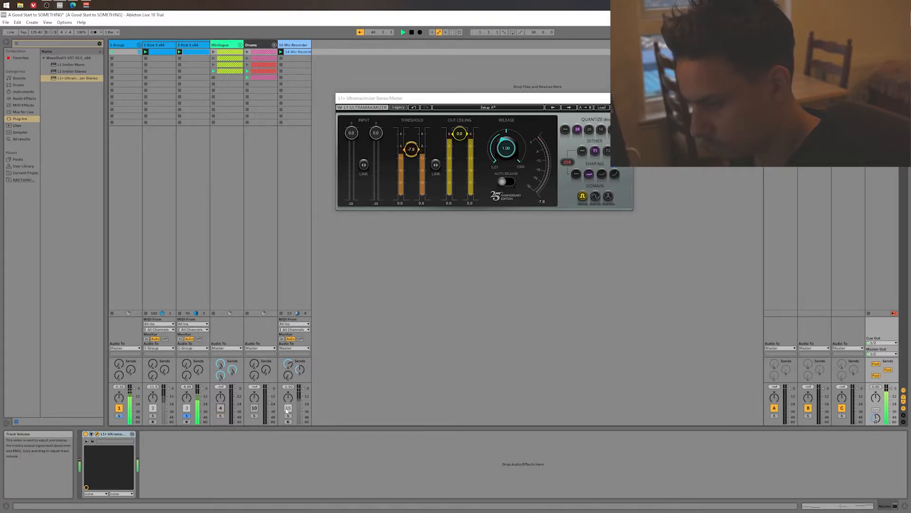
- Unsolo the second Kick 2 track, unmute the first one and open the first track's Kick 2 instrument
{"action": "left_click", "coordinate": [187, 415]}
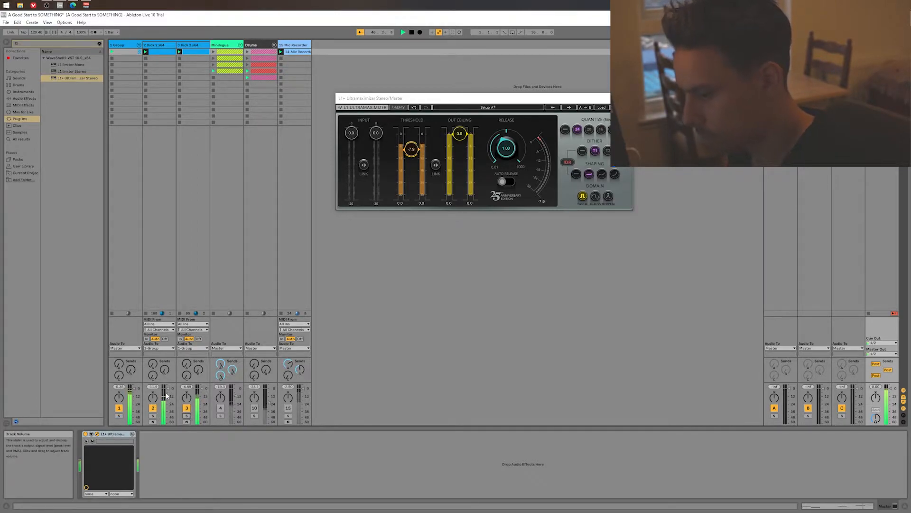
{"action": "left_click", "coordinate": [149, 301]}
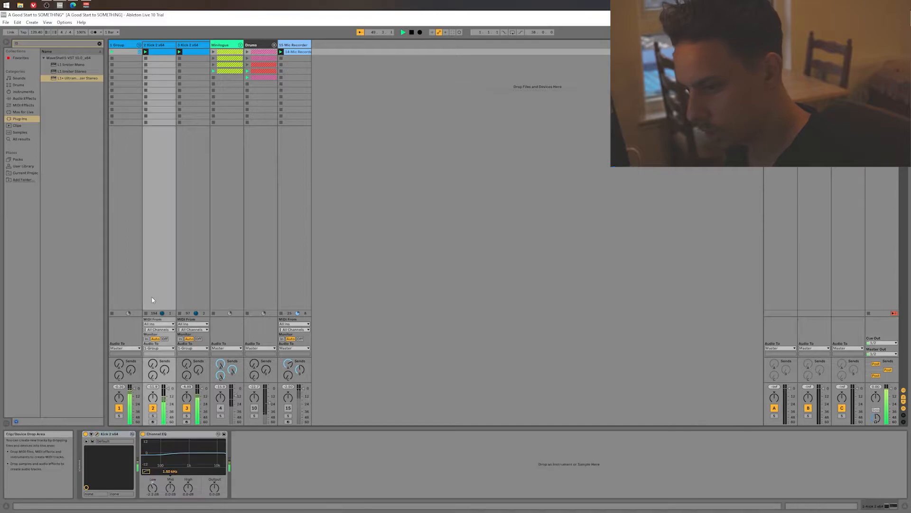
{"action": "left_click", "coordinate": [97, 434]}
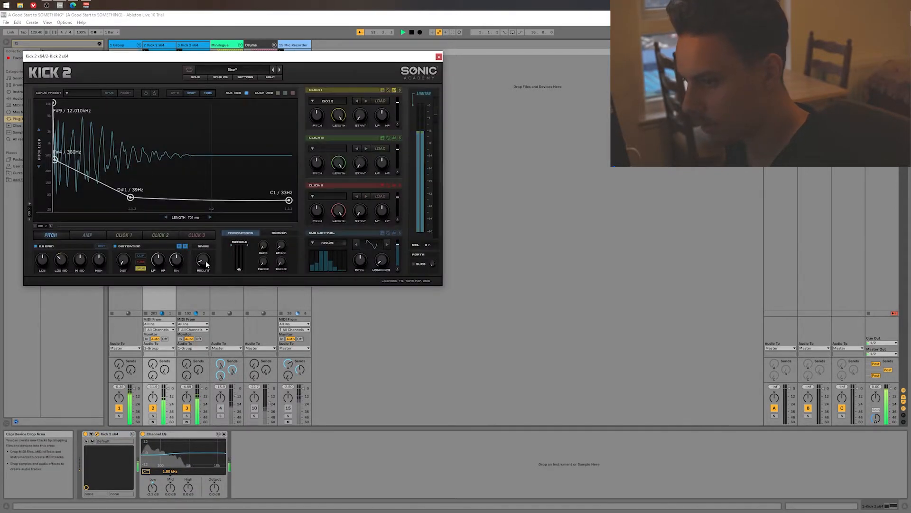
- Set the Kick 2 drive amount to about 44.40 % and raise the middle pitch envelope node to F#1 / 46 Hz
{"action": "mouse_move", "coordinate": [209, 246]}
{"action": "left_mouse_down"}
{"action": "mouse_move", "coordinate": [223, 202]}
{"action": "mouse_move", "coordinate": [215, 259]}
{"action": "left_mouse_up"}
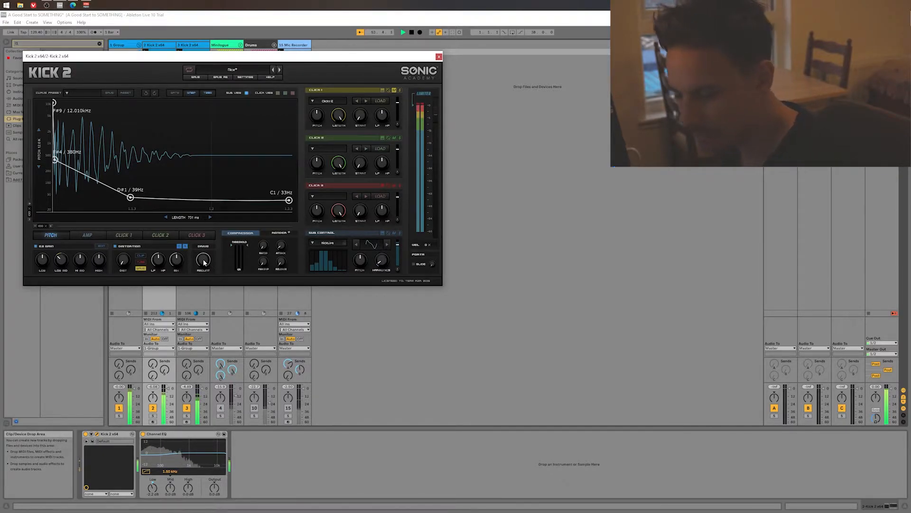
{"action": "left_click_drag", "start_coordinate": [202, 270], "coordinate": [204, 288]}
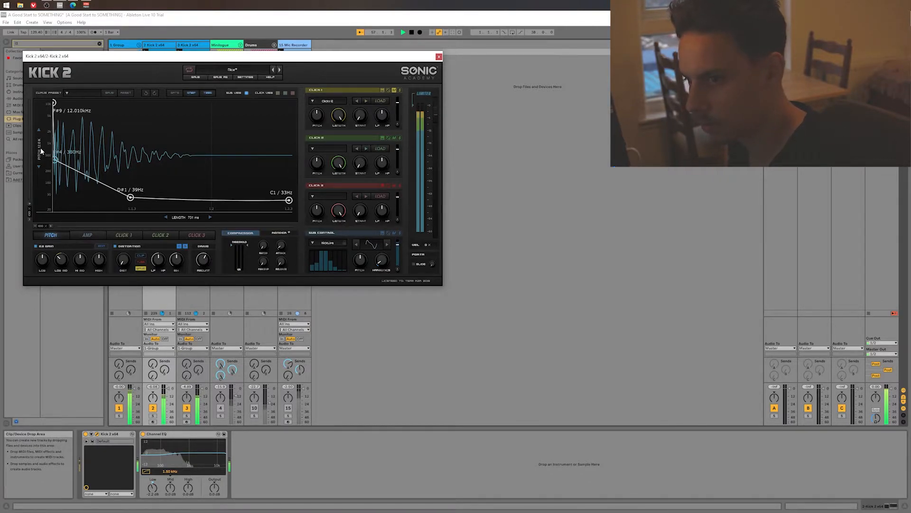
{"action": "left_click_drag", "start_coordinate": [130, 197], "coordinate": [137, 195]}
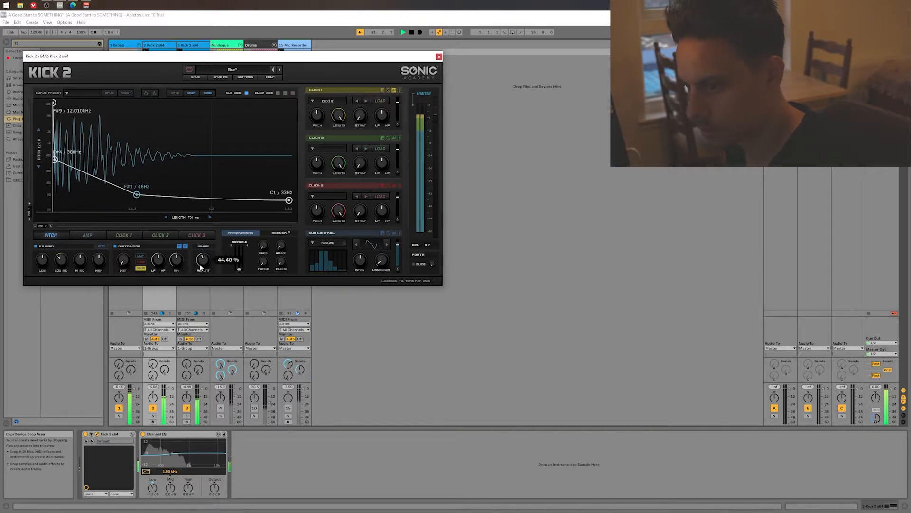
- Mute the first Kick 2 track and unmute the Mic Recorder track, keeping the group active
{"action": "left_click", "coordinate": [119, 408]}
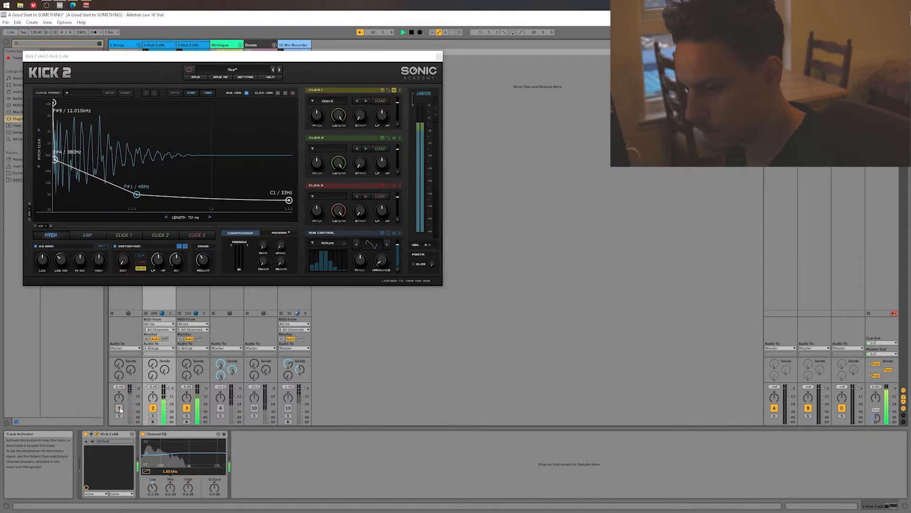
{"action": "left_click", "coordinate": [153, 409]}
{"action": "left_click", "coordinate": [288, 407]}
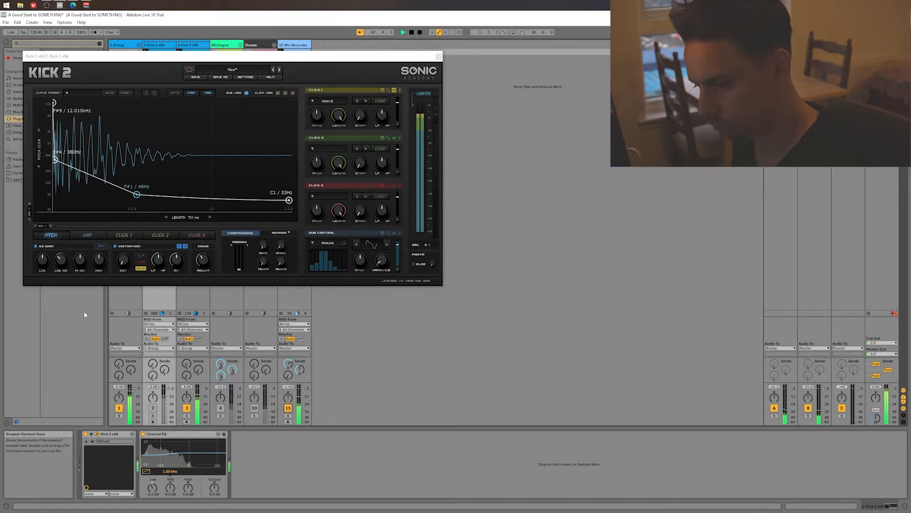
- Lower the gain of the EQ Eight's first band on the second Kick 2 track and audition it with the mic sample
{"action": "left_click", "coordinate": [185, 311]}
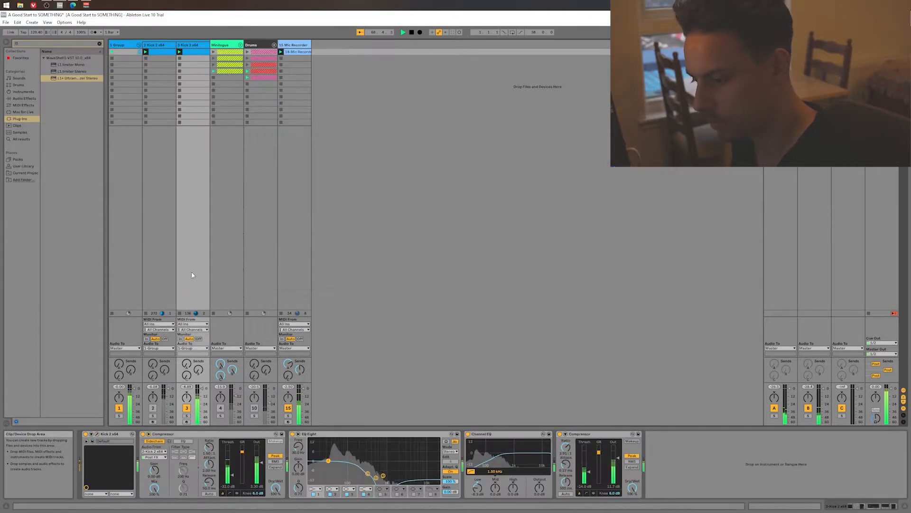
{"action": "mouse_move", "coordinate": [330, 474]}
{"action": "left_mouse_down"}
{"action": "mouse_move", "coordinate": [330, 467]}
{"action": "mouse_move", "coordinate": [334, 475]}
{"action": "left_mouse_up"}
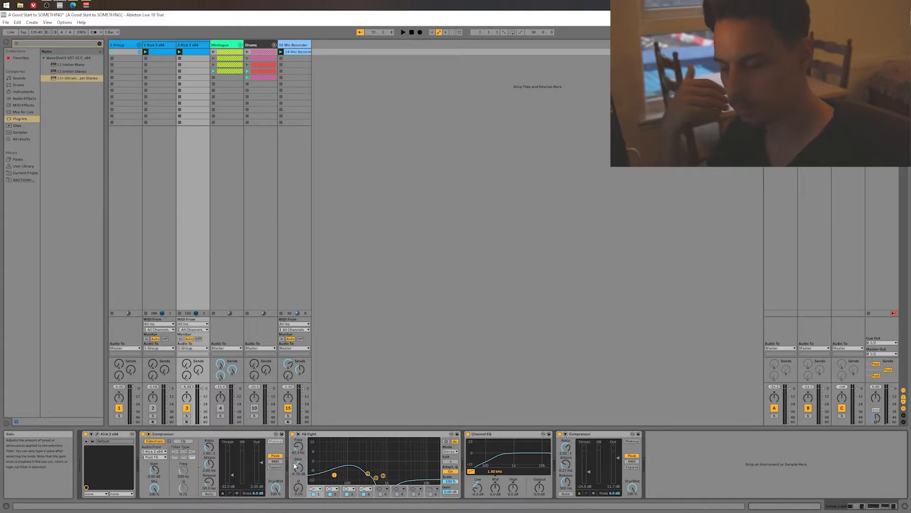
{"action": "key", "text": "space"}
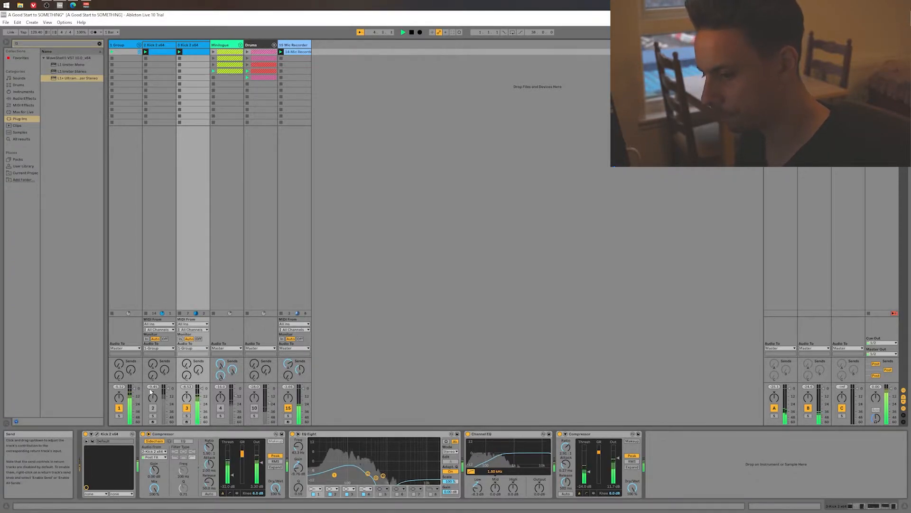
{"action": "key", "text": "space"}
- Close the Kick 2 window, unmute the first Kick 2 track, mute the Mic Recorder track and briefly play the two kicks
{"action": "left_click", "coordinate": [157, 300]}
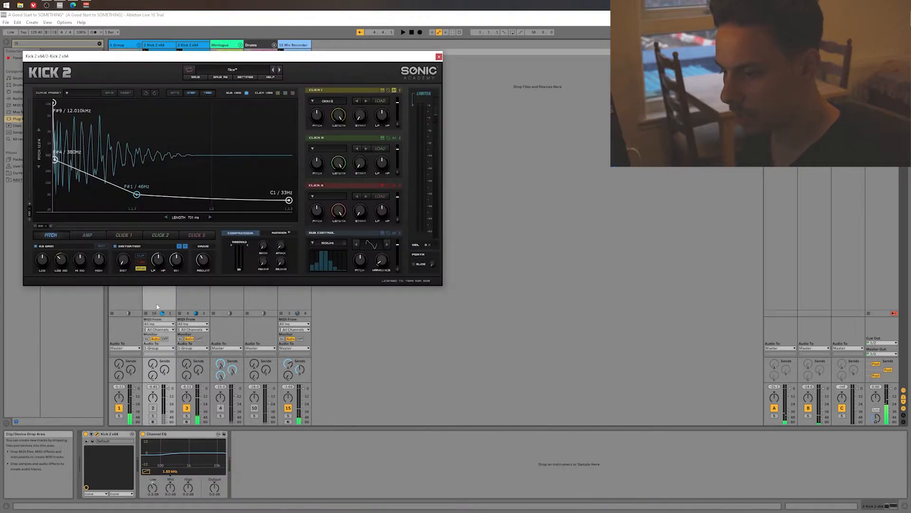
{"action": "left_click", "coordinate": [438, 57]}
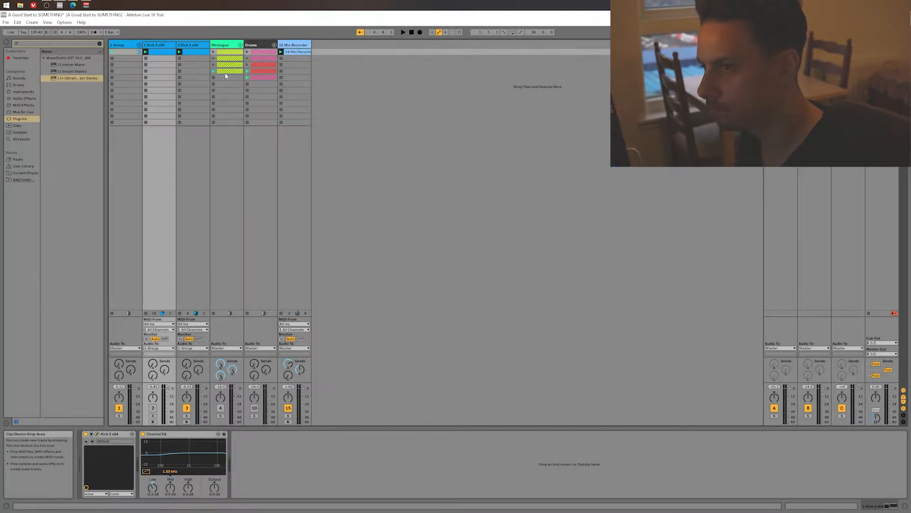
{"action": "left_click", "coordinate": [190, 45]}
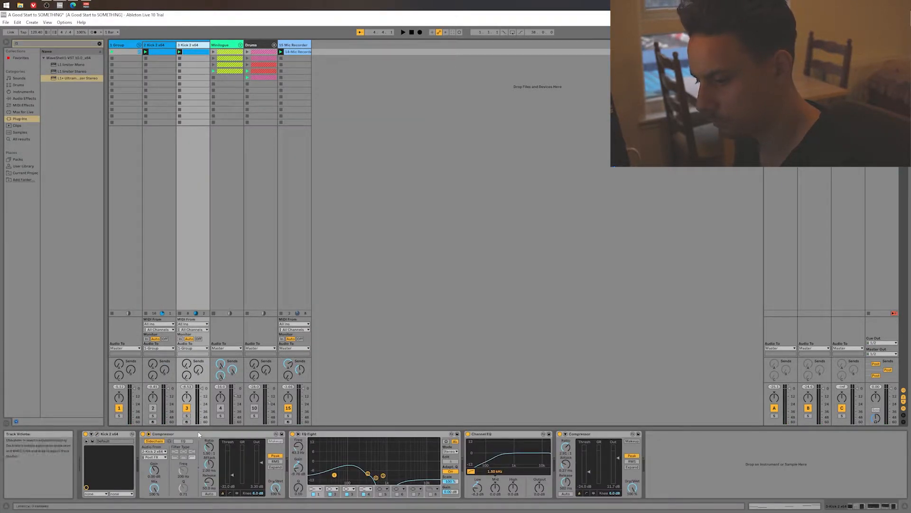
{"action": "left_click", "coordinate": [198, 434]}
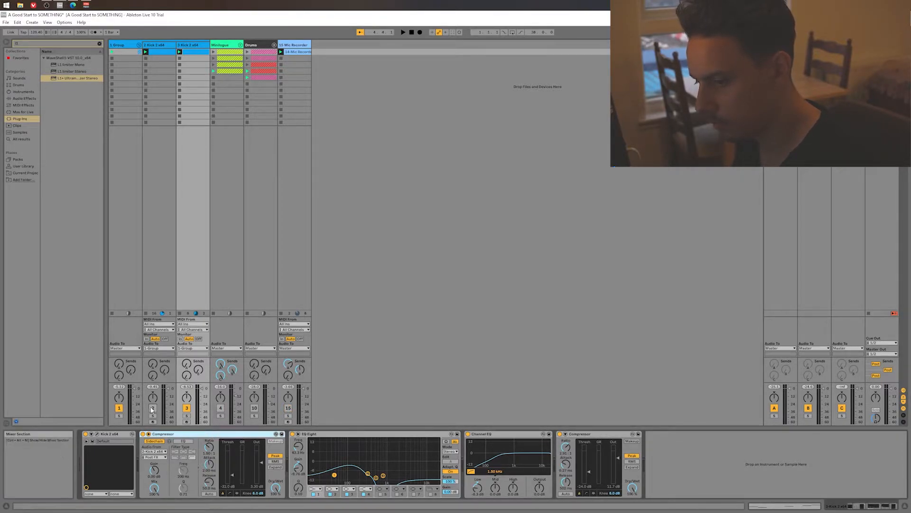
{"action": "left_click", "coordinate": [162, 269]}
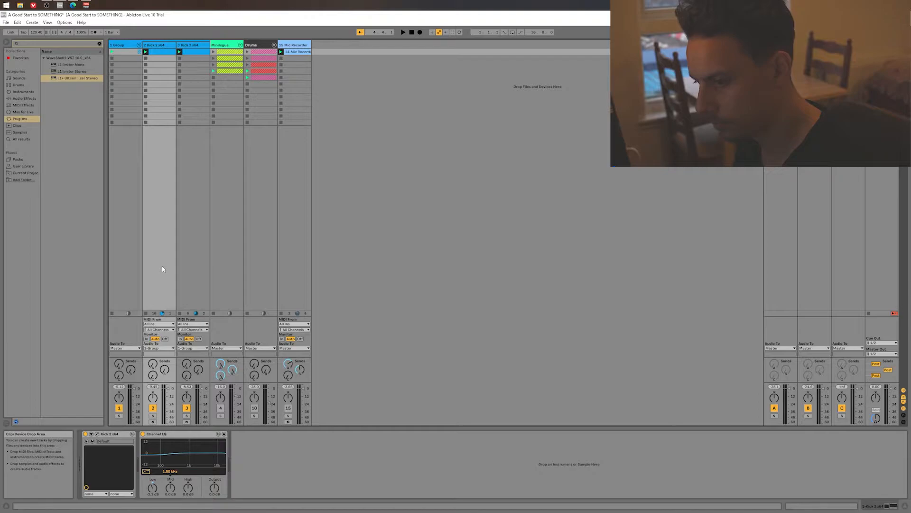
{"action": "key", "text": "space"}
{"action": "left_click", "coordinate": [153, 417]}
{"action": "left_click", "coordinate": [153, 416]}
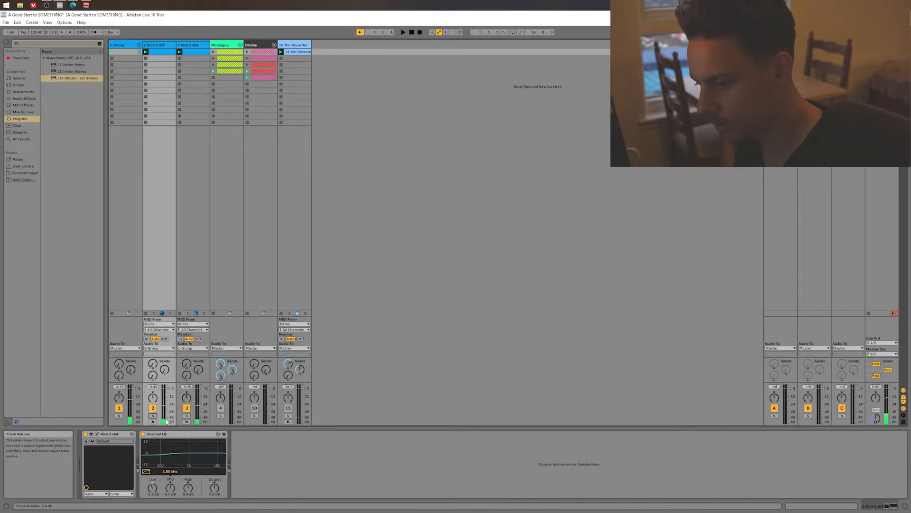
- Examine the sidechain source list of the bass track's first Compressor, keep the first Kick 2 track as input, and play to check gain reduction
{"action": "left_click", "coordinate": [176, 411]}
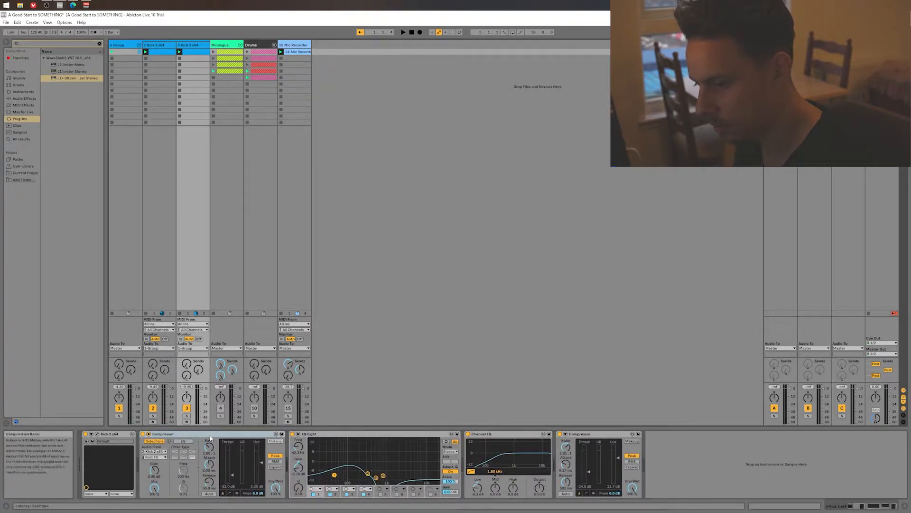
{"action": "left_click", "coordinate": [158, 442]}
{"action": "left_click", "coordinate": [148, 433]}
{"action": "left_click", "coordinate": [149, 434]}
{"action": "left_click", "coordinate": [154, 441]}
{"action": "left_click", "coordinate": [165, 452]}
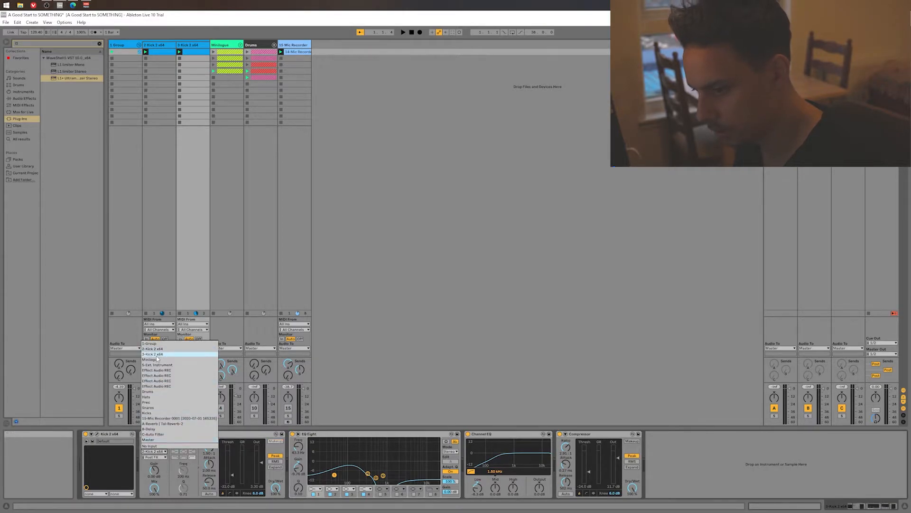
{"action": "left_click", "coordinate": [160, 367]}
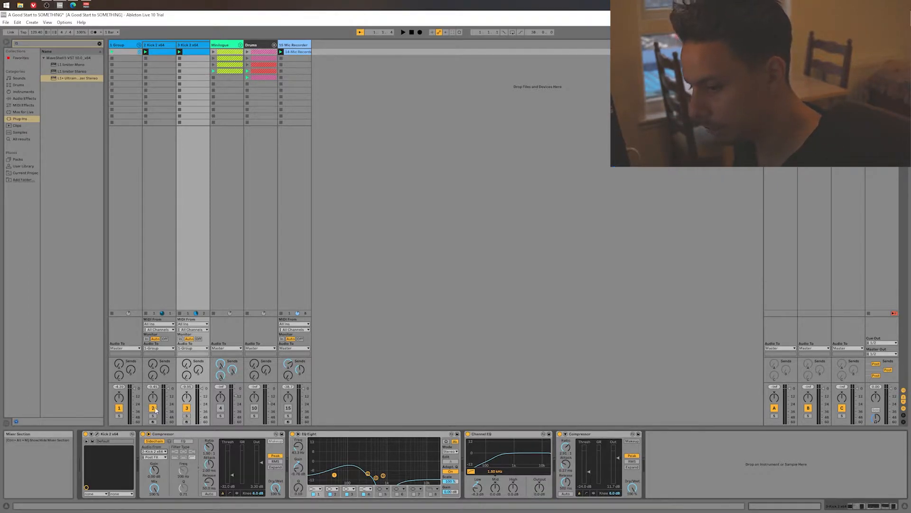
{"action": "key", "text": "space"}
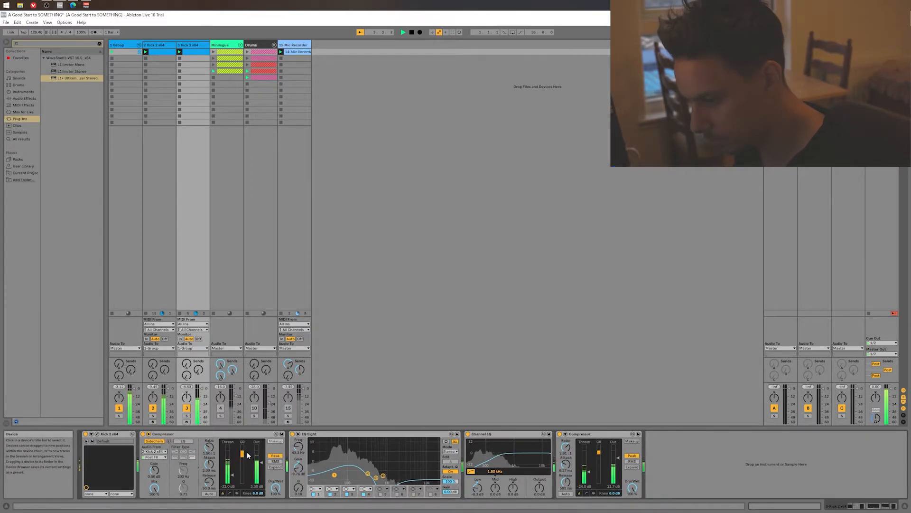
{"action": "key", "text": "space"}
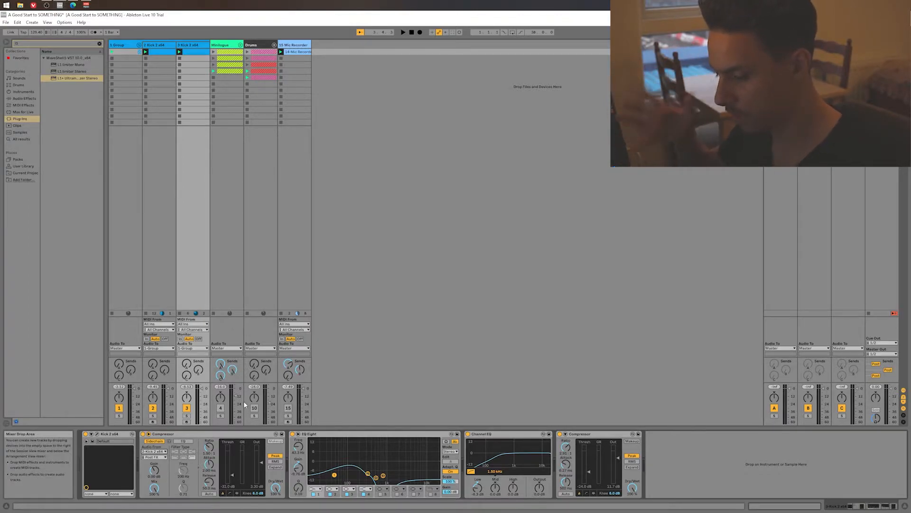
- Play the loop and toggle the first Kick 2 track's mute to hear the bass with and without the kick
{"action": "left_click", "coordinate": [164, 302]}
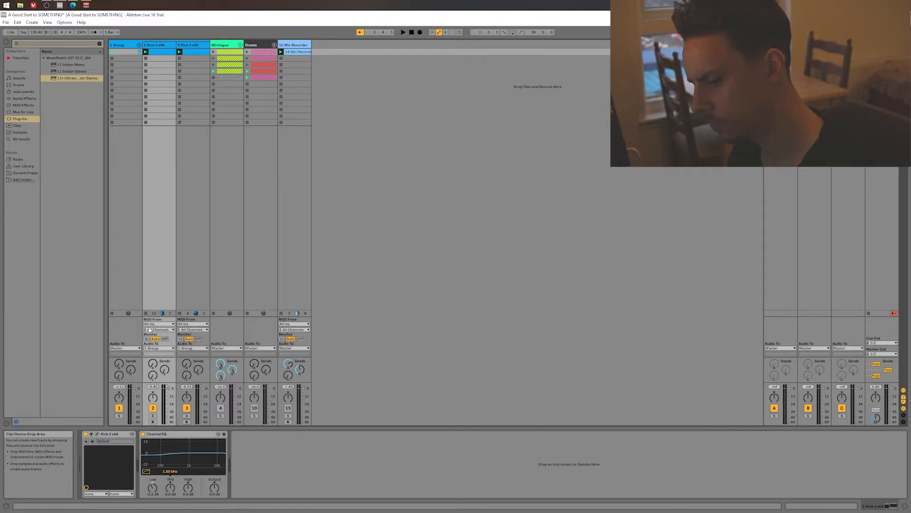
{"action": "left_click", "coordinate": [154, 46]}
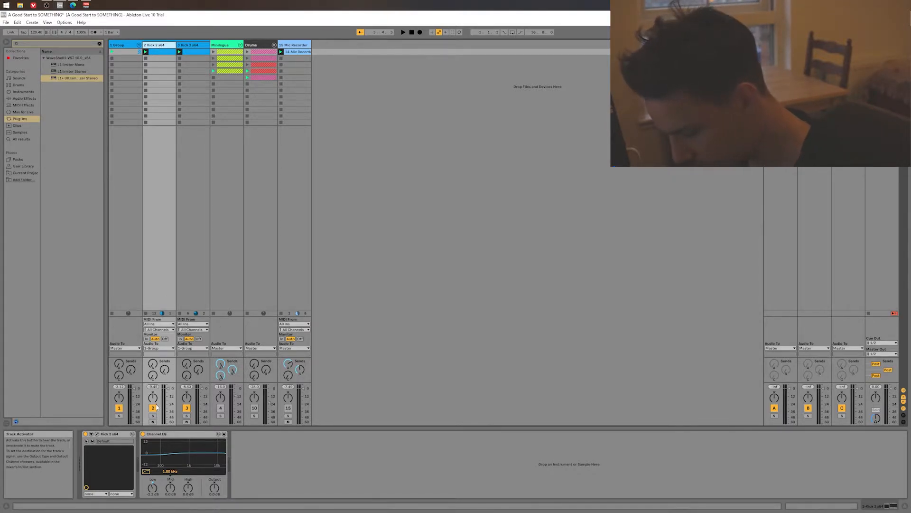
{"action": "key", "text": "space"}
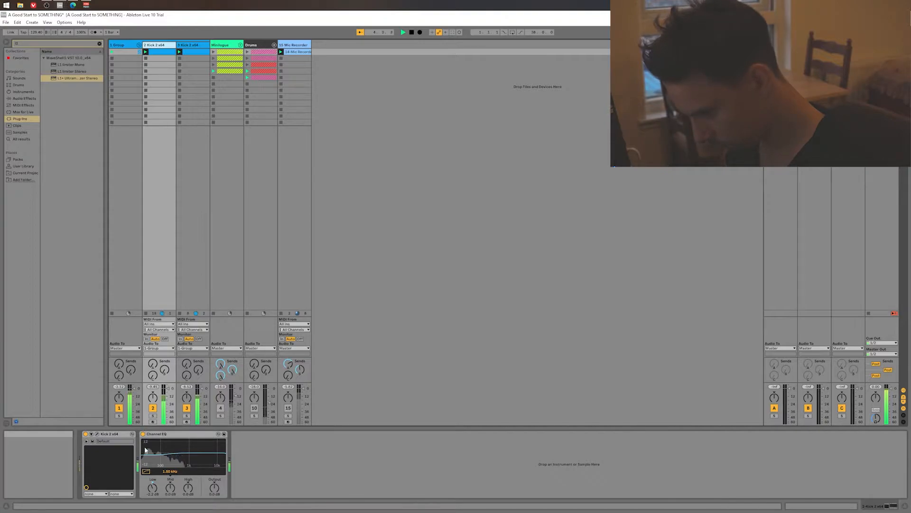
{"action": "left_click", "coordinate": [153, 409]}
{"action": "left_click", "coordinate": [153, 409]}
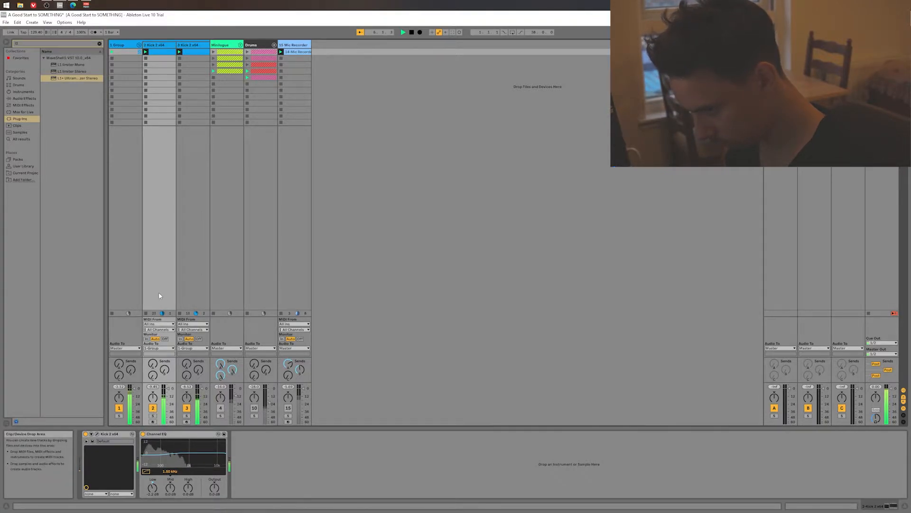
- Reopen the first track's Kick 2, reduce its drive amount and nudge the middle pitch envelope node
{"action": "left_click", "coordinate": [106, 431]}
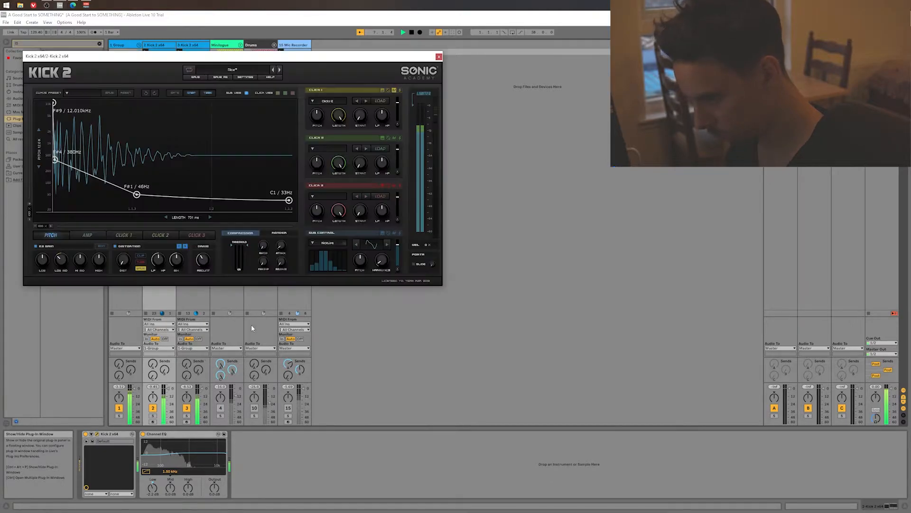
{"action": "mouse_move", "coordinate": [207, 270]}
{"action": "left_click_drag", "start_coordinate": [138, 195], "coordinate": [139, 196]}
- Reshape the kick's amp envelope, setting the late decay node to 0.84 and moving the preceding 1.00 node later in time
{"action": "left_click", "coordinate": [87, 235]}
{"action": "left_click_drag", "start_coordinate": [201, 103], "coordinate": [241, 90]}
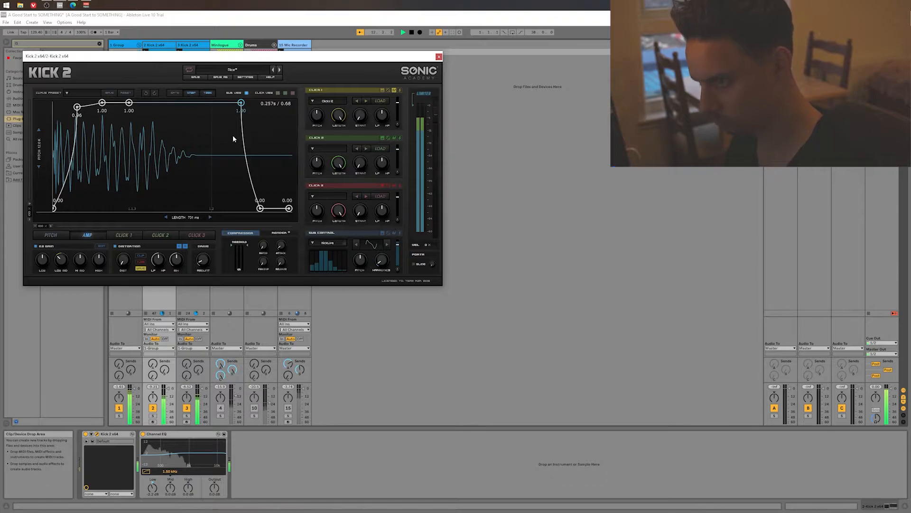
{"action": "left_click_drag", "start_coordinate": [238, 107], "coordinate": [218, 122]}
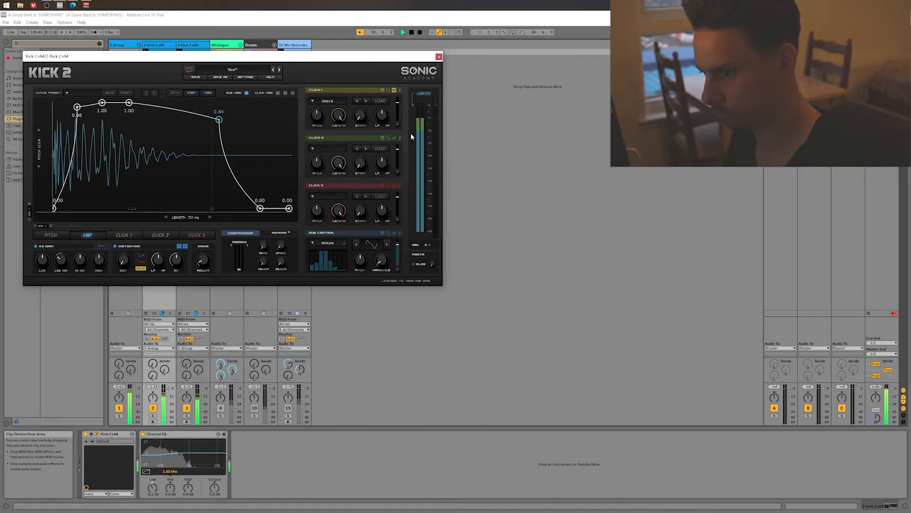
{"action": "mouse_move", "coordinate": [207, 266]}
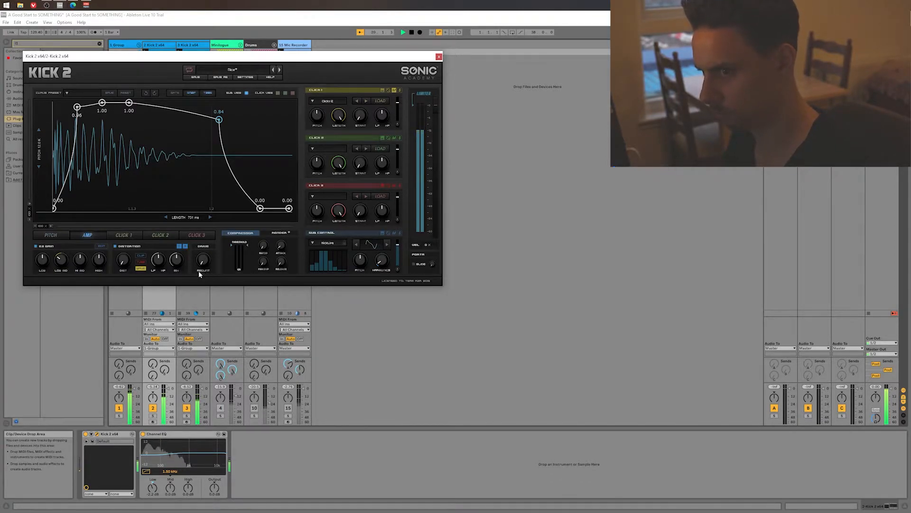
{"action": "left_click_drag", "start_coordinate": [128, 103], "coordinate": [162, 103]}
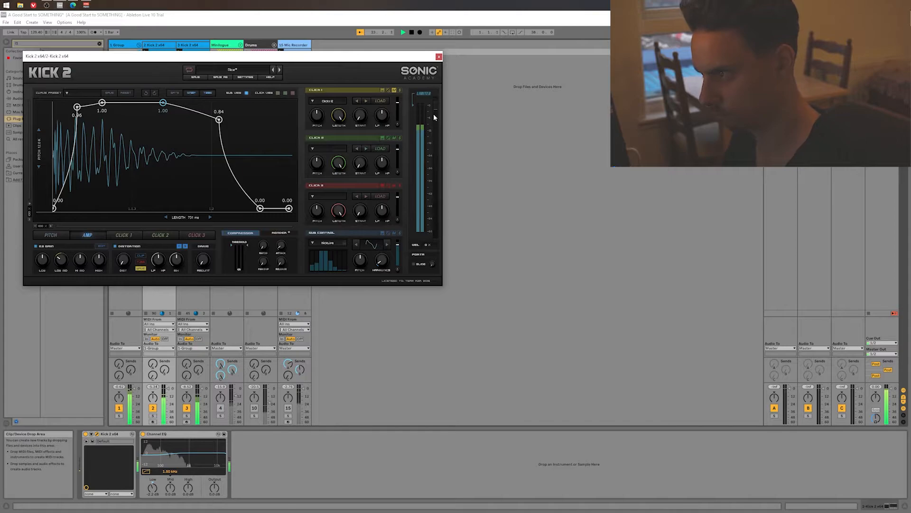
- Close the Kick 2 window, clear the browser's search filter and widen the browser so the plug-in names show in full
{"action": "left_click", "coordinate": [438, 56]}
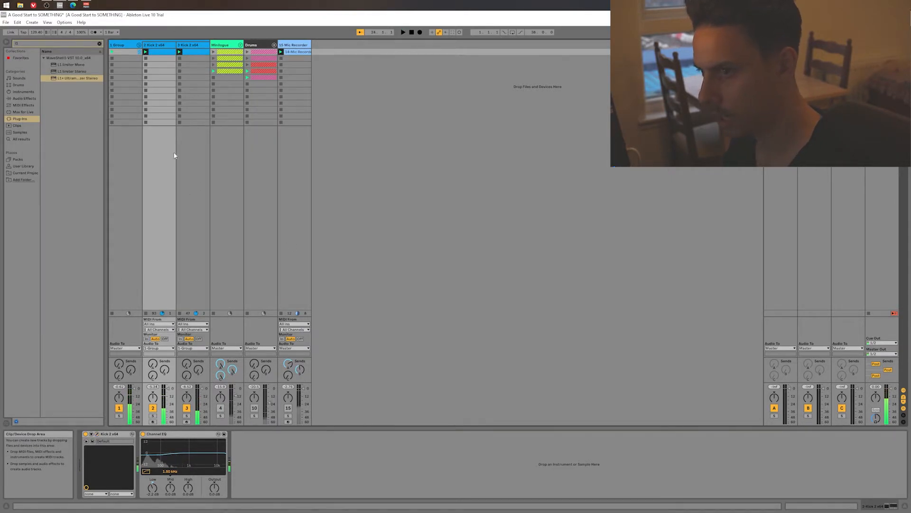
{"action": "left_click", "coordinate": [99, 43]}
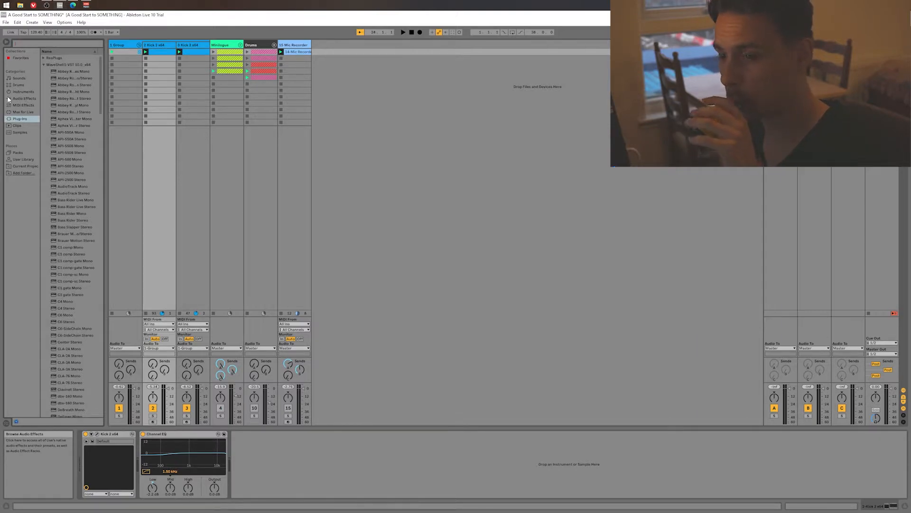
{"action": "left_click_drag", "start_coordinate": [106, 91], "coordinate": [163, 93]}
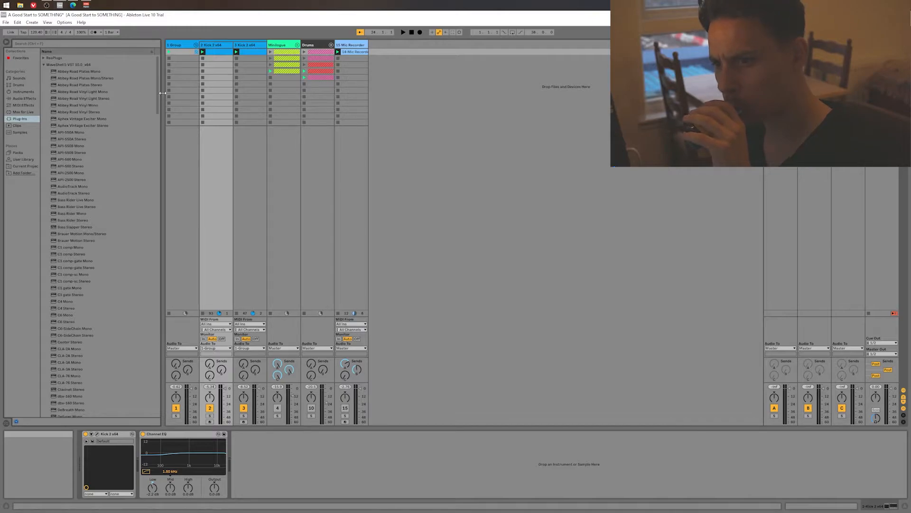
{"action": "left_click_drag", "start_coordinate": [163, 92], "coordinate": [164, 93]}
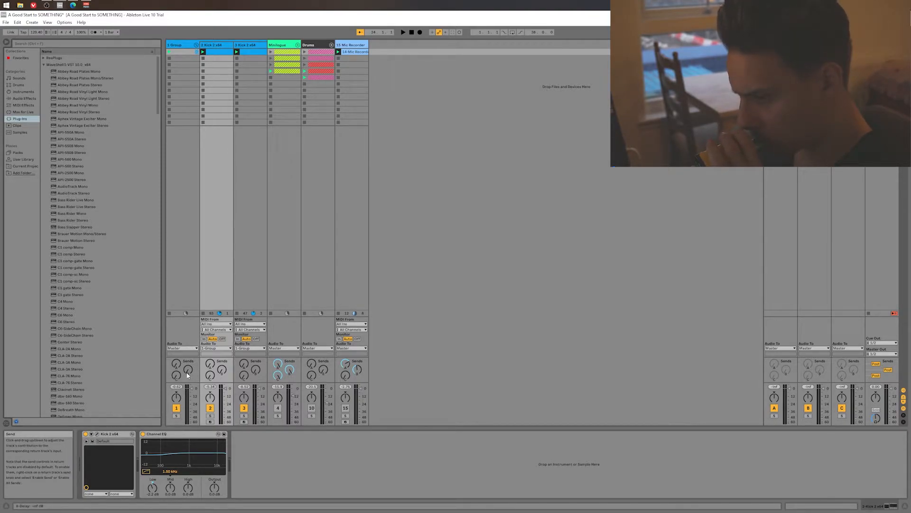
- Load the C1 comp Stereo plug-in at the end of the first Kick 2 track's device chain
{"action": "left_click", "coordinate": [71, 255]}
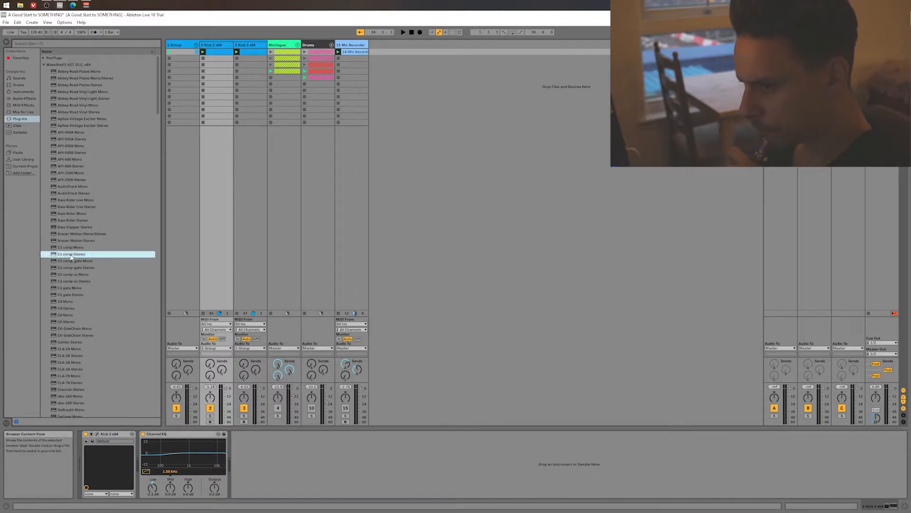
{"action": "left_click", "coordinate": [241, 50]}
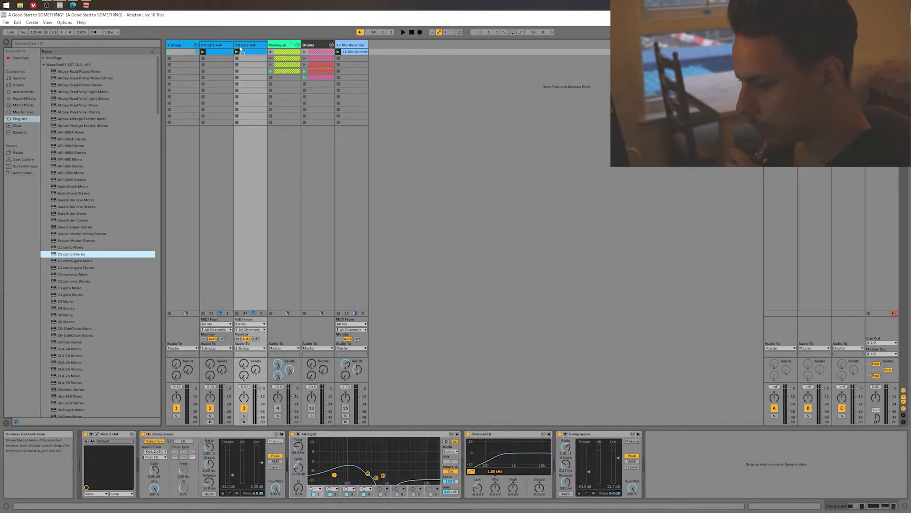
{"action": "key", "text": "Return"}
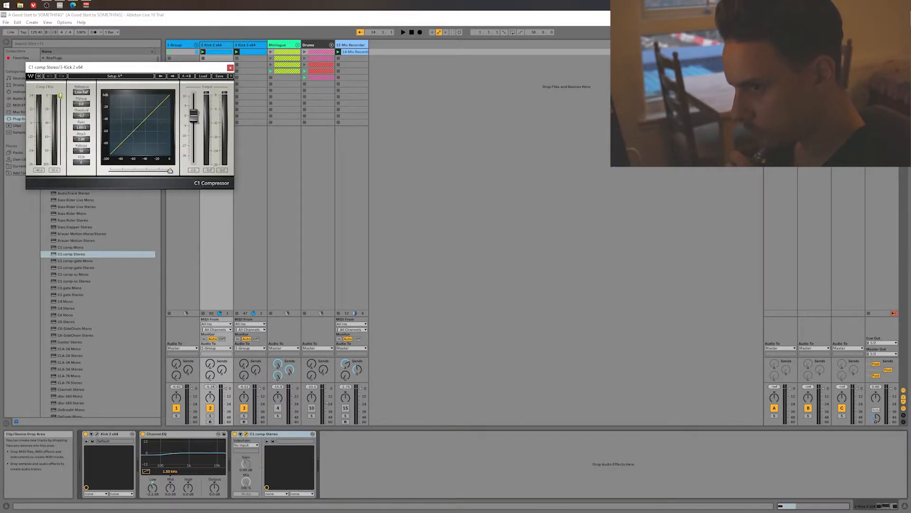
- Lower the C1 compressor's threshold, enter a ratio of 1.2 and fine-tune it, and raise the output level slightly
{"action": "left_click_drag", "start_coordinate": [60, 95], "coordinate": [60, 114]}
{"action": "left_click", "coordinate": [88, 127]}
{"action": "type", "text": "1.2"}
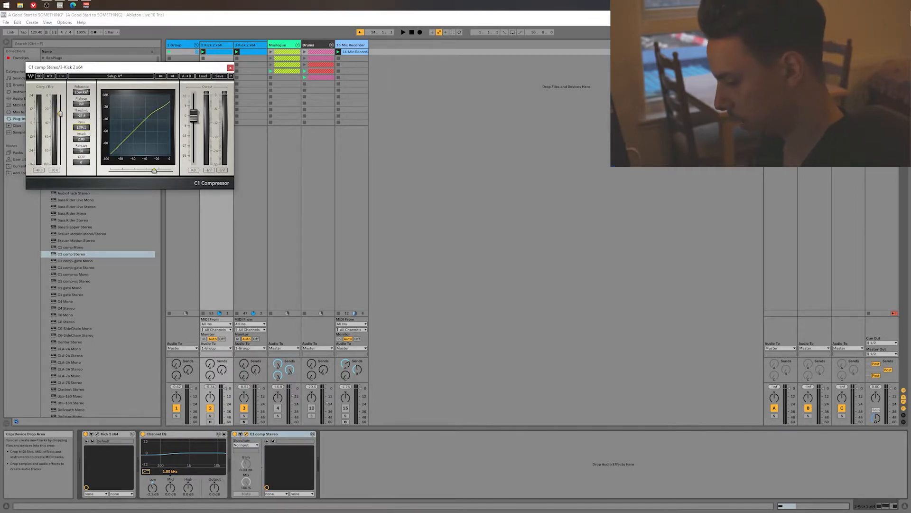
{"action": "key", "text": "Return"}
{"action": "left_click_drag", "start_coordinate": [81, 127], "coordinate": [81, 130]}
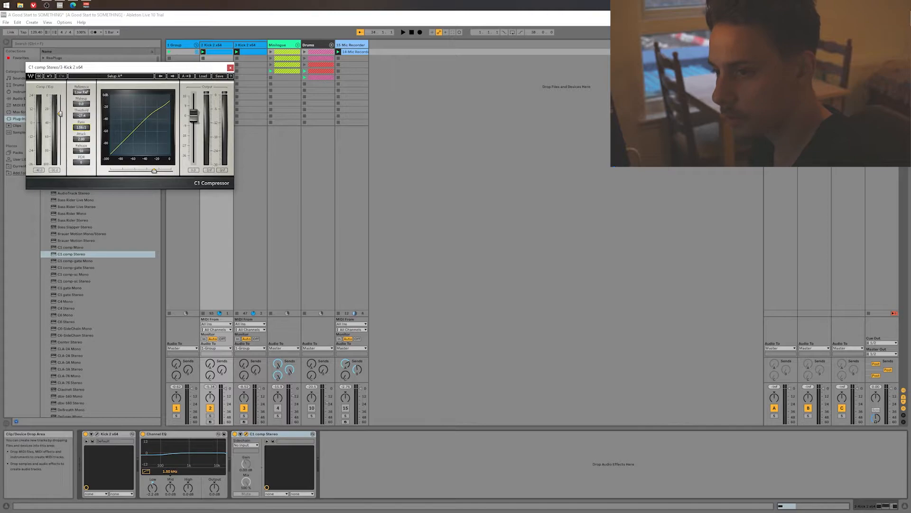
{"action": "left_click_drag", "start_coordinate": [193, 115], "coordinate": [194, 110]}
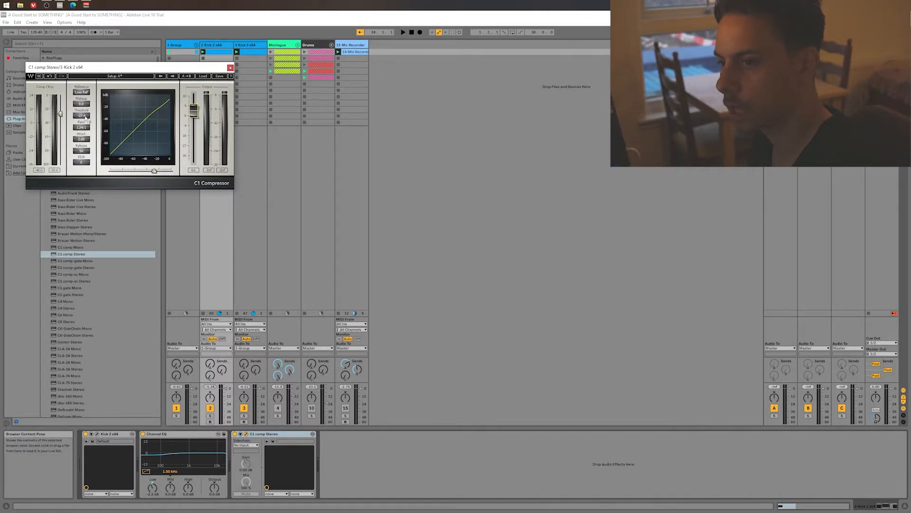
- Play the loop with the first Kick 2 track soloed and fine-tune the C1 compressor's threshold
{"action": "key", "text": "space"}
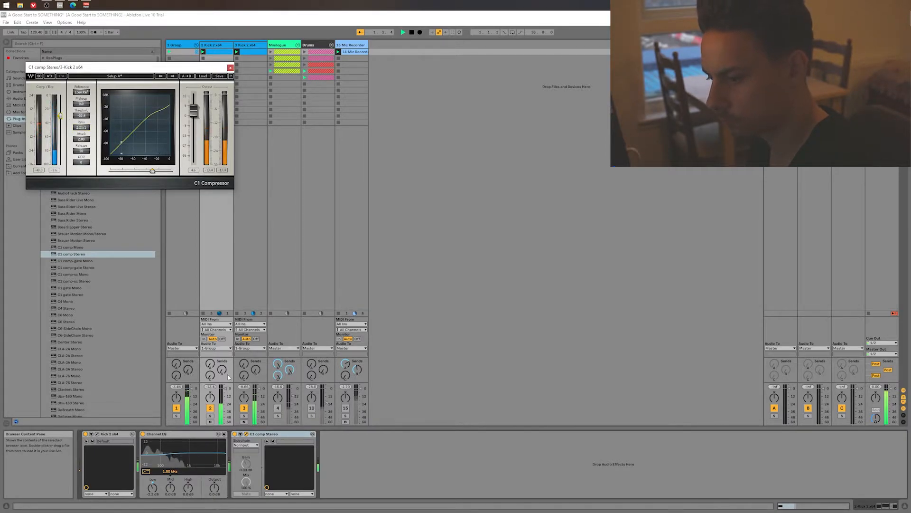
{"action": "left_click", "coordinate": [210, 416]}
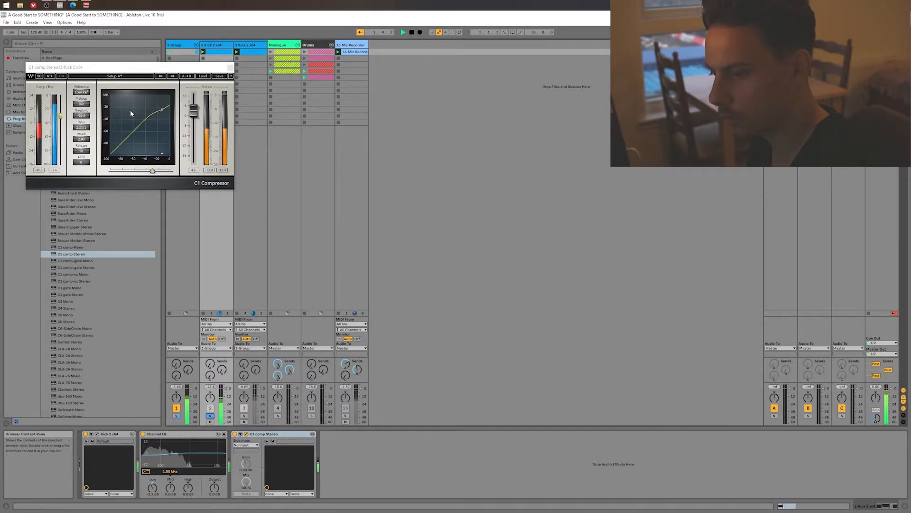
{"action": "left_click_drag", "start_coordinate": [81, 115], "coordinate": [82, 117]}
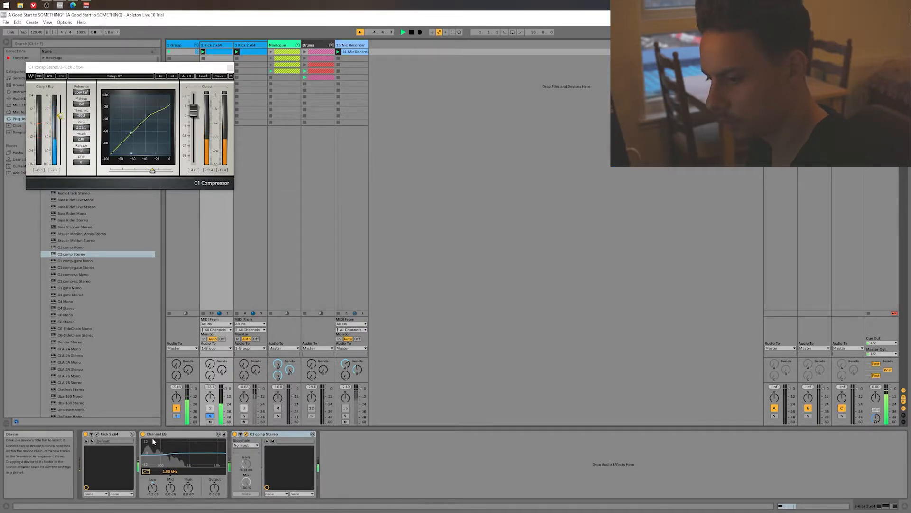
- Compare the soloed kick with the C1 compressor bypassed and active, then adjust its output level and close its window
{"action": "left_click", "coordinate": [235, 435]}
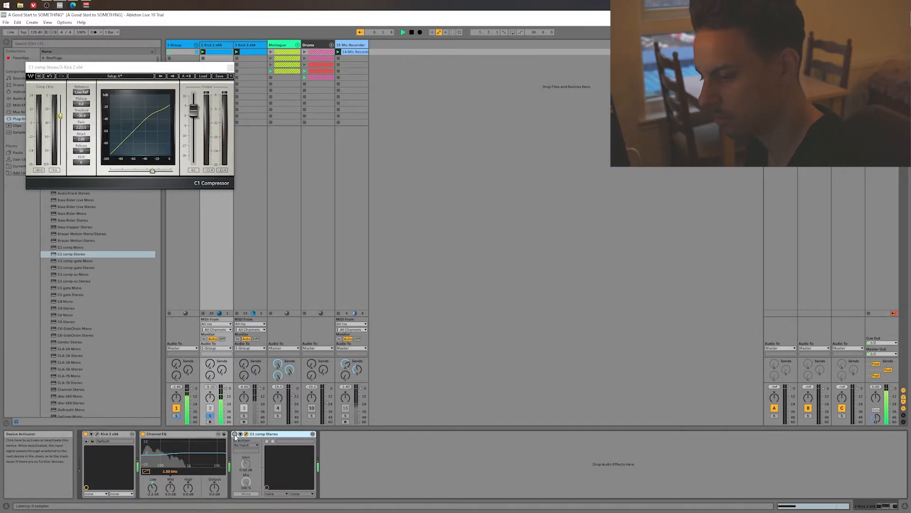
{"action": "left_click", "coordinate": [235, 435]}
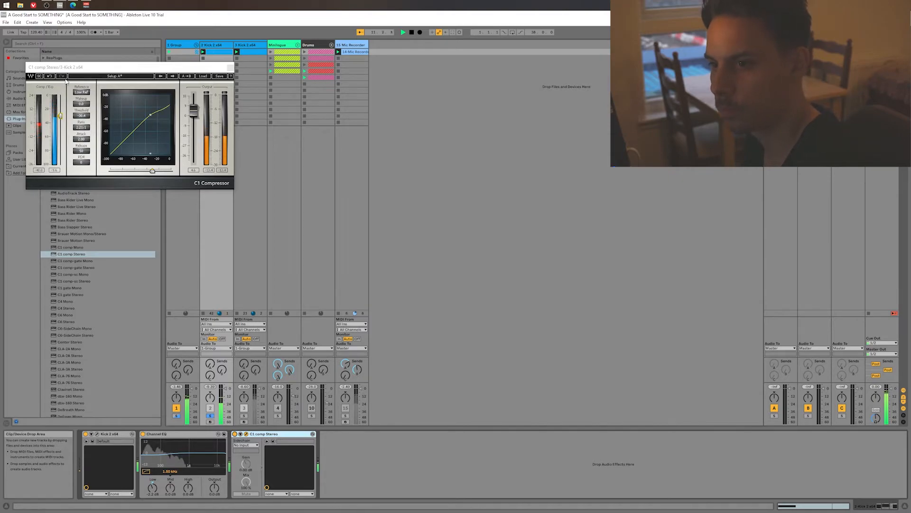
{"action": "left_click", "coordinate": [235, 437]}
{"action": "left_click", "coordinate": [235, 437]}
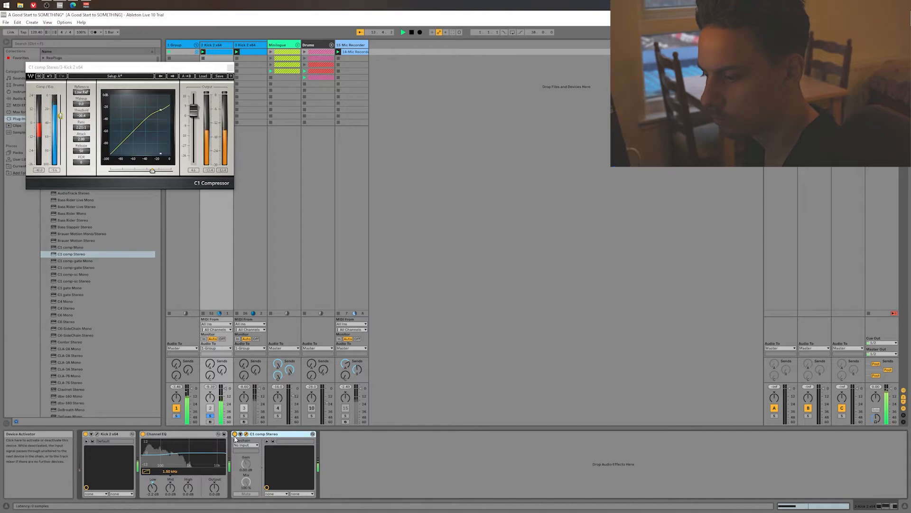
{"action": "left_click", "coordinate": [195, 117]}
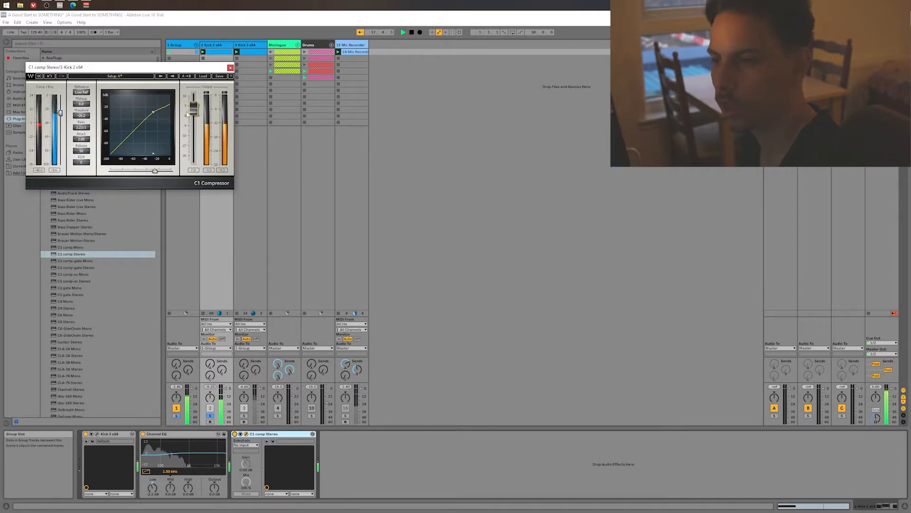
{"action": "left_click", "coordinate": [230, 68]}
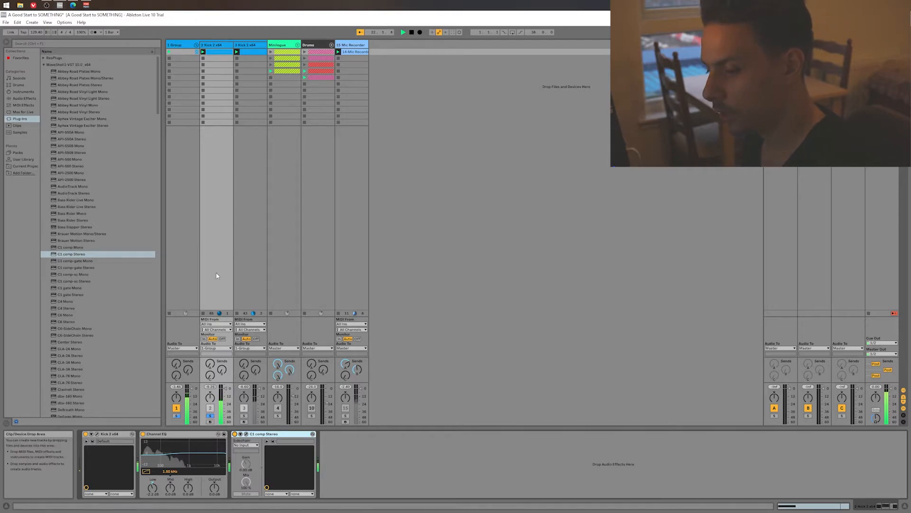
- Try adding a second Channel EQ after C1 comp Stereo on the first Kick 2 track
{"action": "left_click", "coordinate": [23, 98]}
{"action": "left_click_drag", "start_coordinate": [62, 98], "coordinate": [474, 483]}
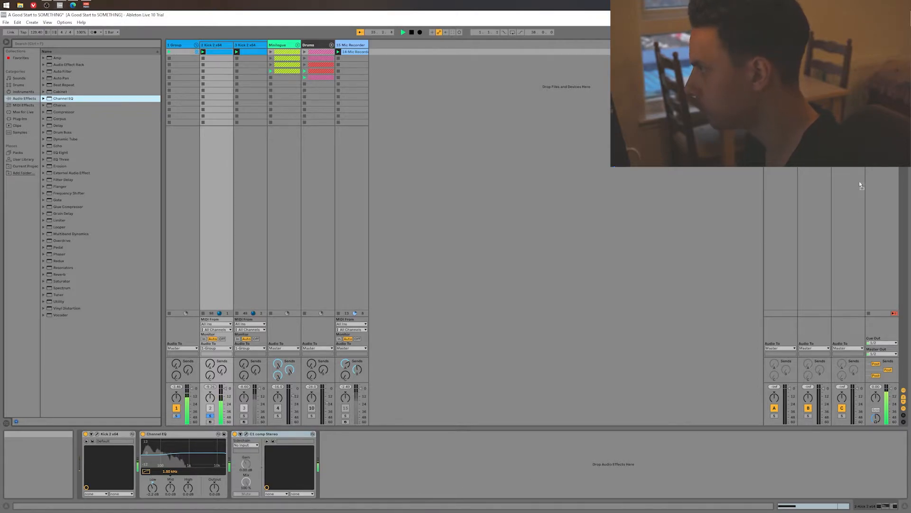
{"action": "left_click", "coordinate": [882, 45]}
{"action": "left_click", "coordinate": [211, 45]}
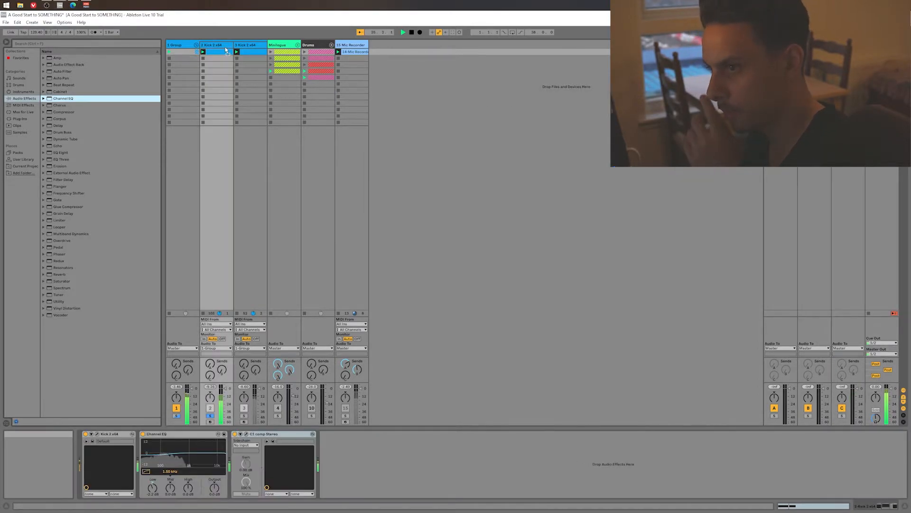
{"action": "left_click", "coordinate": [280, 46]}
{"action": "left_click", "coordinate": [241, 45]}
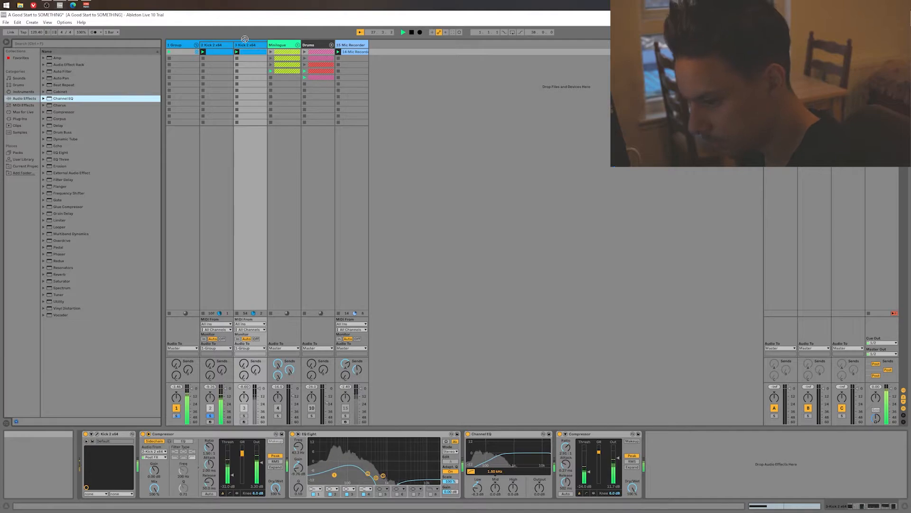
{"action": "left_click", "coordinate": [231, 45]}
{"action": "left_click_drag", "start_coordinate": [260, 124], "coordinate": [380, 463]}
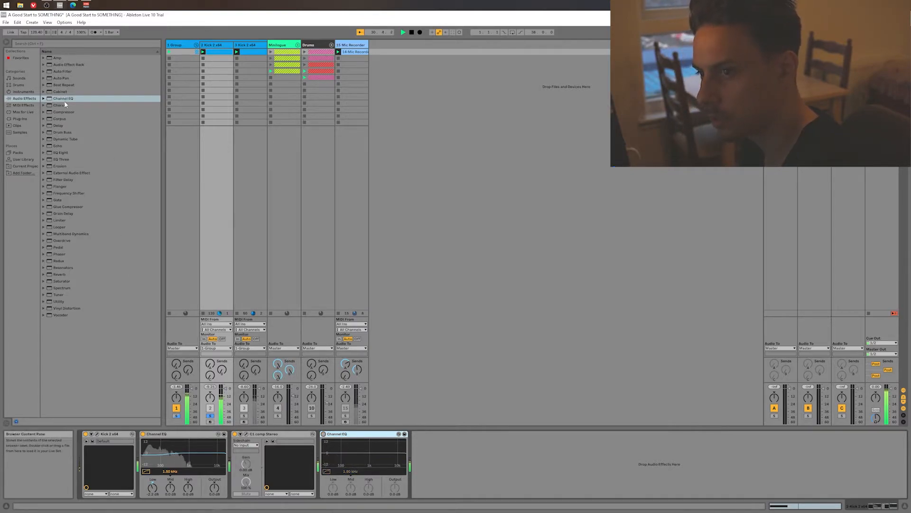
- Add an EQ Eight at the end of the first Kick 2 track's chain and delete the extra Channel EQ
{"action": "left_click_drag", "start_coordinate": [60, 152], "coordinate": [458, 452]}
{"action": "right_click", "coordinate": [363, 437]}
{"action": "left_click", "coordinate": [375, 438]}
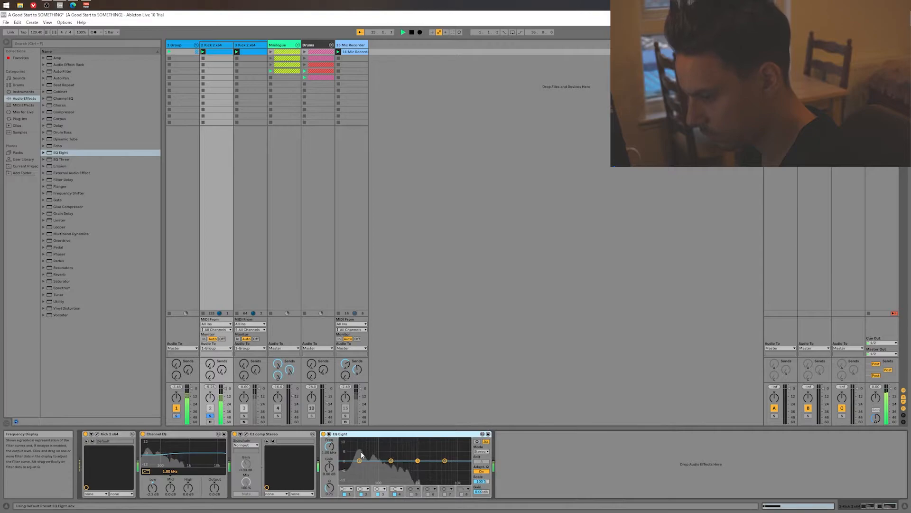
- Shape a low-shelf cut around 445 Hz in the kick's EQ Eight, and compare the kick in the mix and soloed
{"action": "left_click_drag", "start_coordinate": [360, 460], "coordinate": [392, 468]}
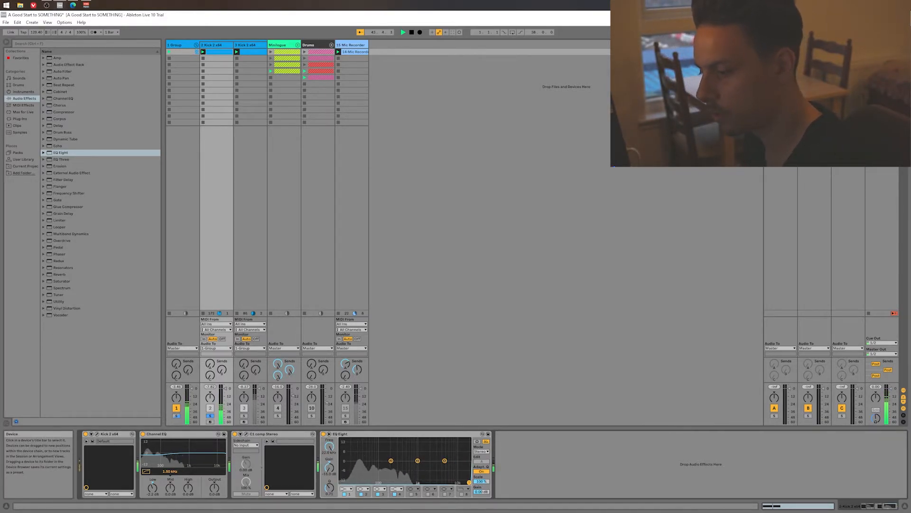
{"action": "left_click_drag", "start_coordinate": [468, 483], "coordinate": [457, 482]}
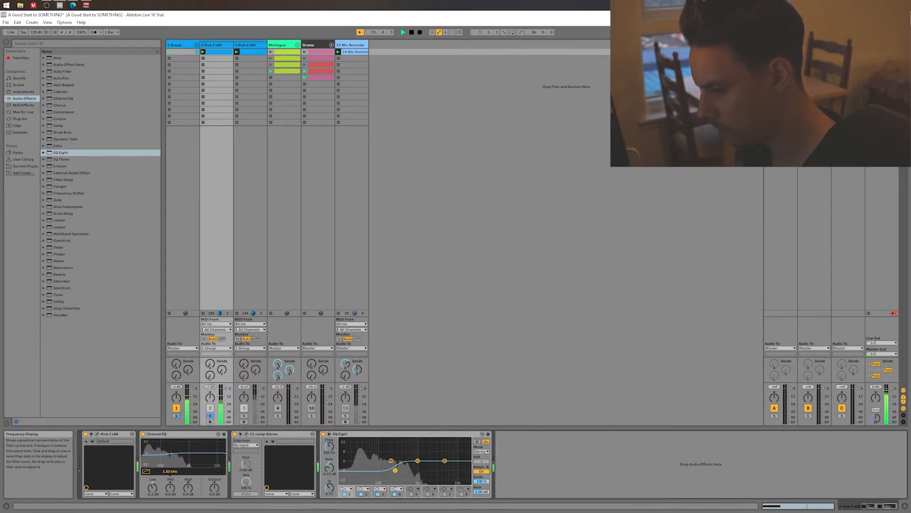
{"action": "left_click_drag", "start_coordinate": [395, 470], "coordinate": [395, 472]}
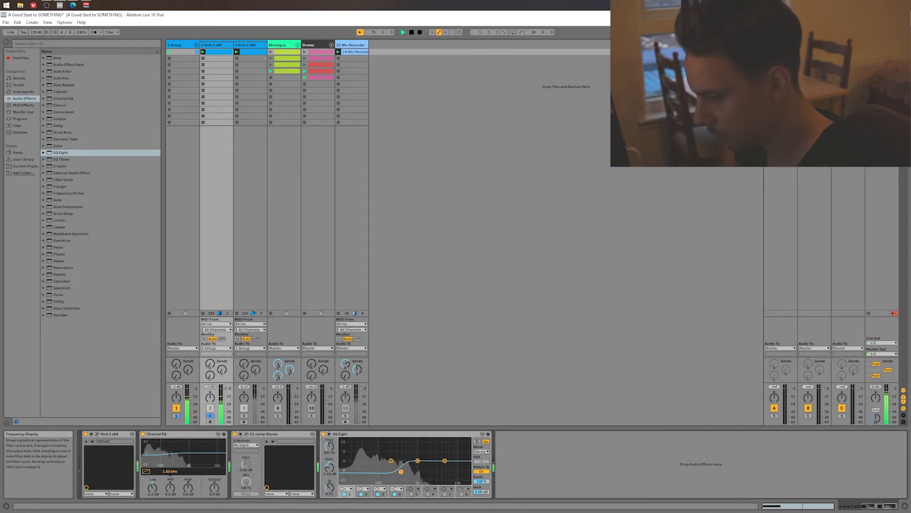
{"action": "left_click_drag", "start_coordinate": [403, 474], "coordinate": [403, 473]}
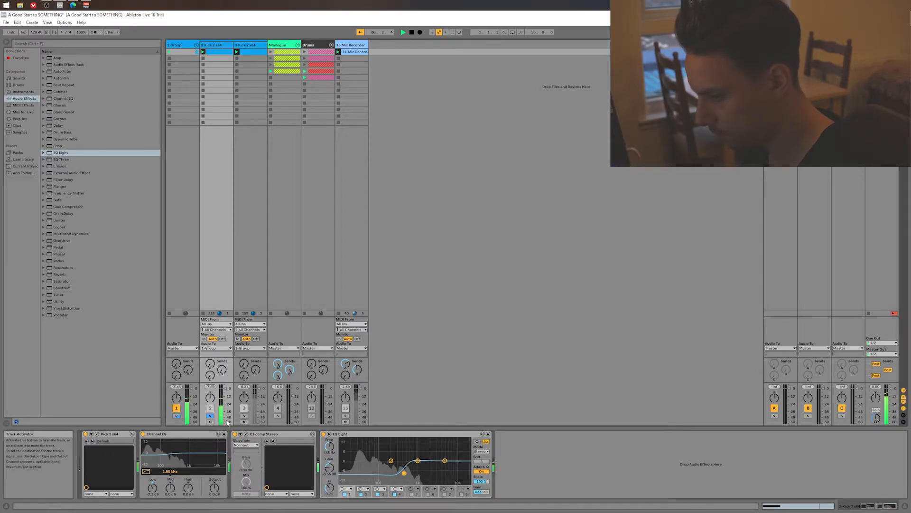
{"action": "left_click", "coordinate": [176, 417]}
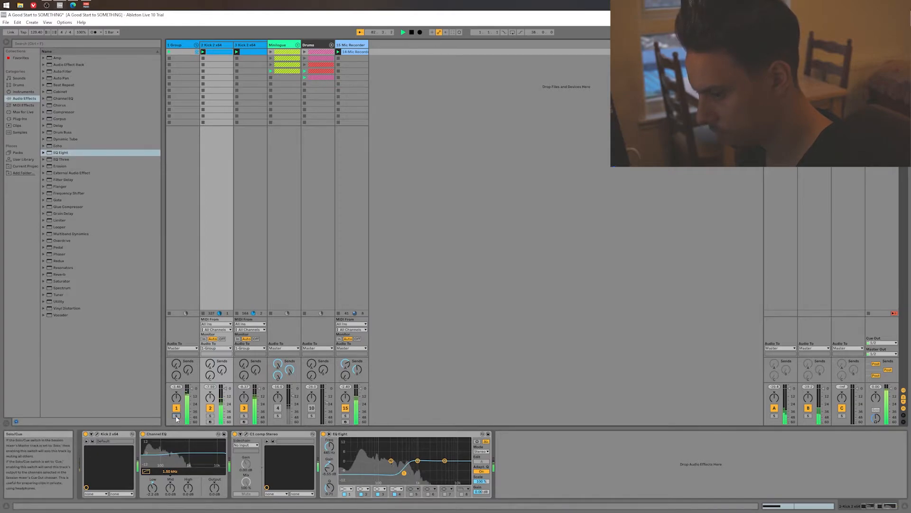
{"action": "left_click", "coordinate": [210, 416]}
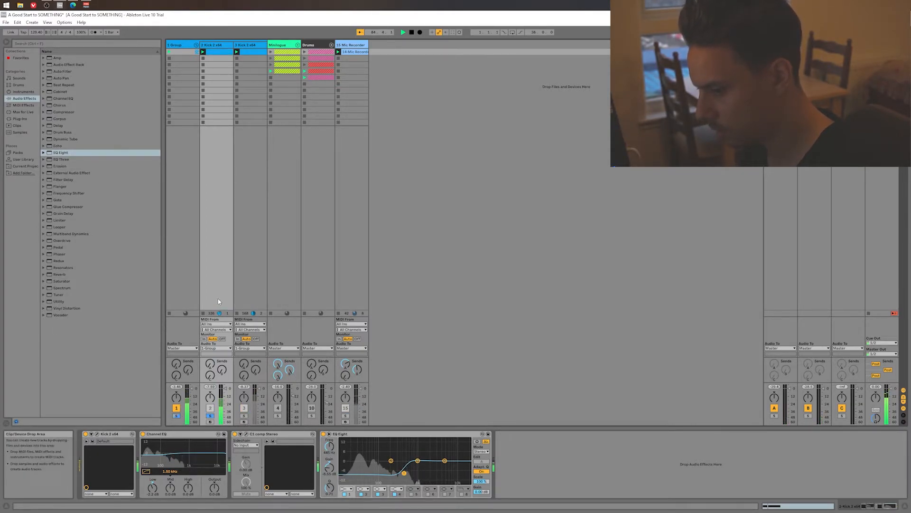
- Lower the output gain of the last Compressor on the second Kick 2 track
{"action": "left_click", "coordinate": [263, 257]}
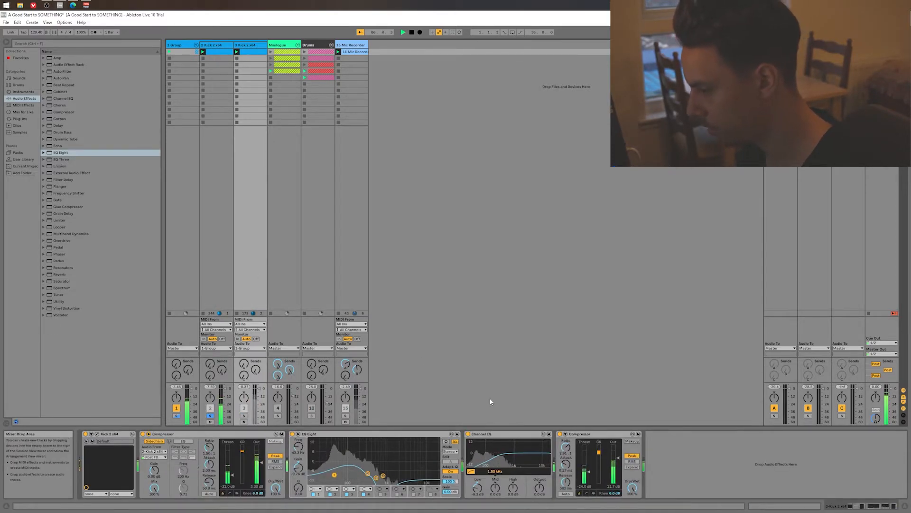
{"action": "mouse_move", "coordinate": [617, 459]}
{"action": "left_mouse_down"}
{"action": "mouse_move", "coordinate": [617, 477]}
{"action": "mouse_move", "coordinate": [617, 469]}
{"action": "left_mouse_up"}
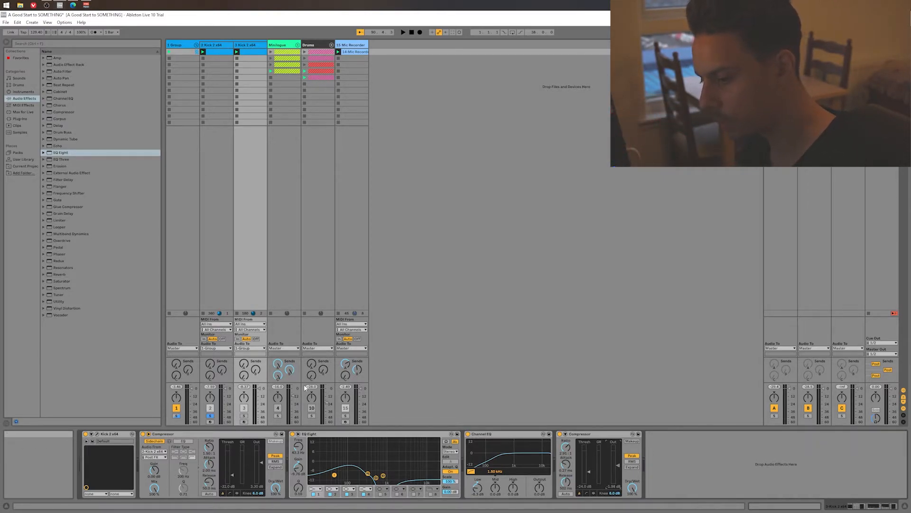
- Reselect the first Kick 2 track, play the loop and clear its solo to hear it with the other tracks
{"action": "left_click", "coordinate": [290, 281]}
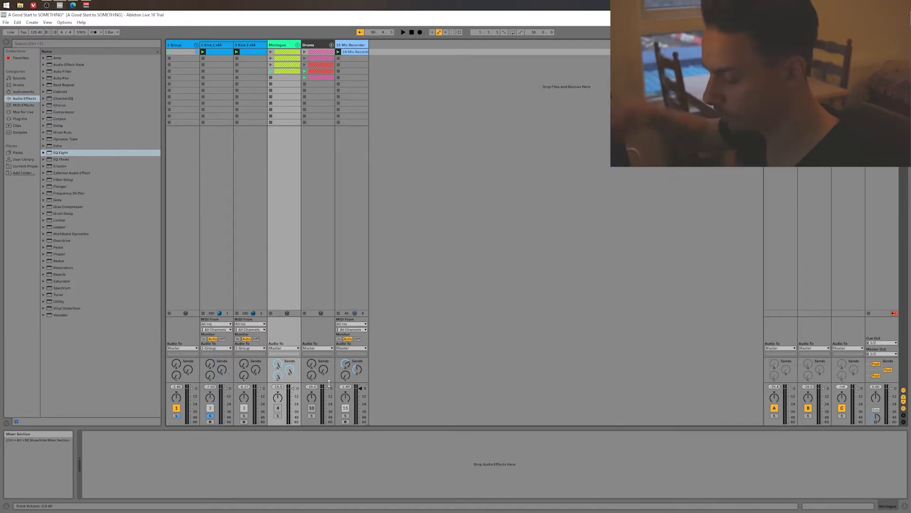
{"action": "left_click", "coordinate": [213, 291]}
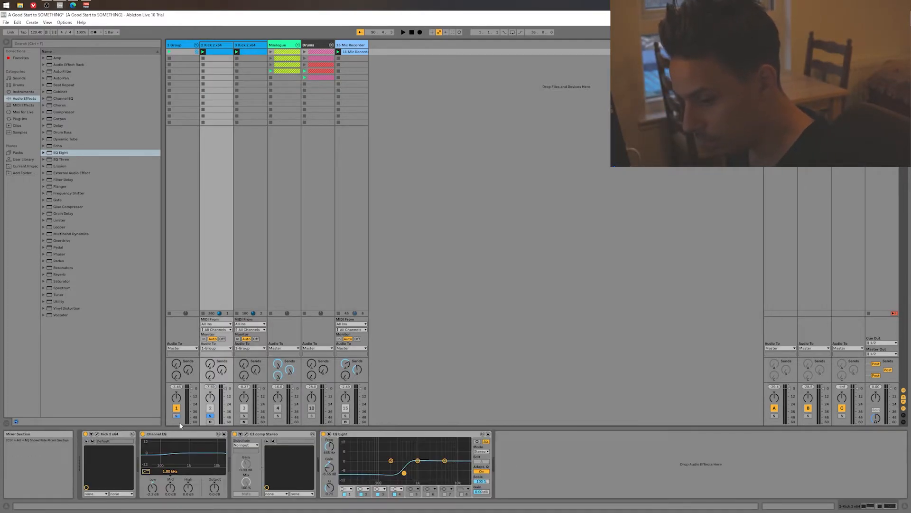
{"action": "key", "text": "space"}
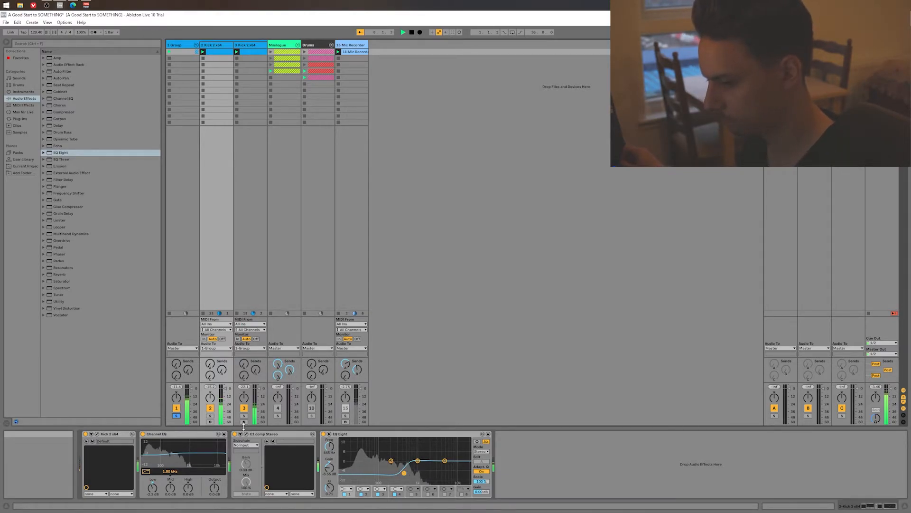
{"action": "left_click", "coordinate": [210, 416]}
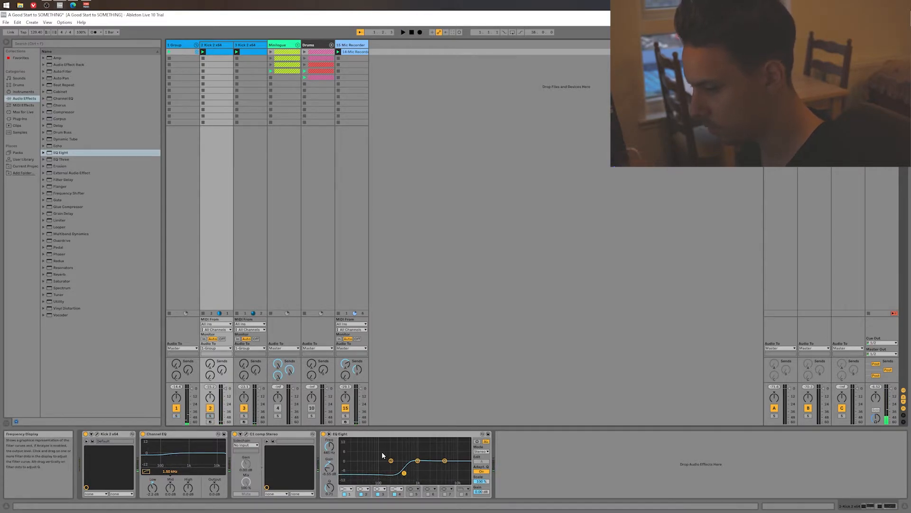
- Pull the third band of the kick's EQ Eight into a deep cut around 1.8 kHz and adjust its Q while the loop plays
{"action": "left_click_drag", "start_coordinate": [418, 461], "coordinate": [428, 466]}
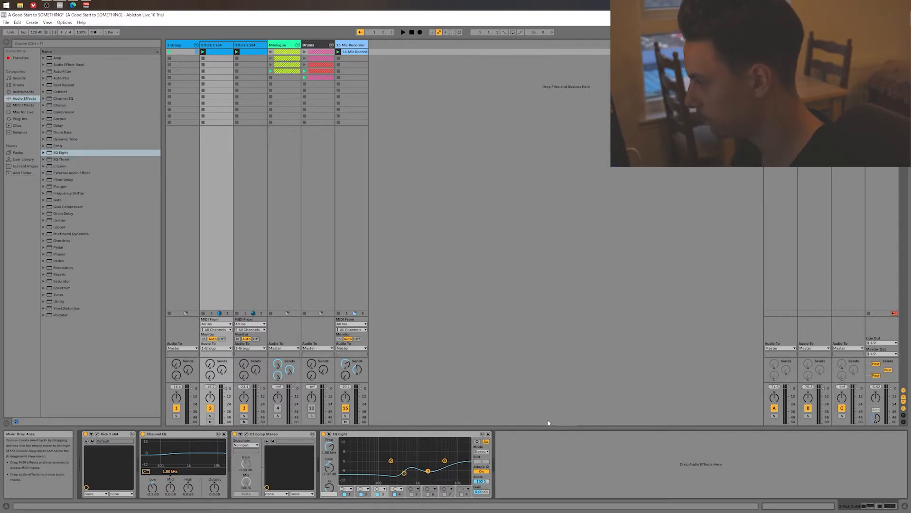
{"action": "key", "text": "space"}
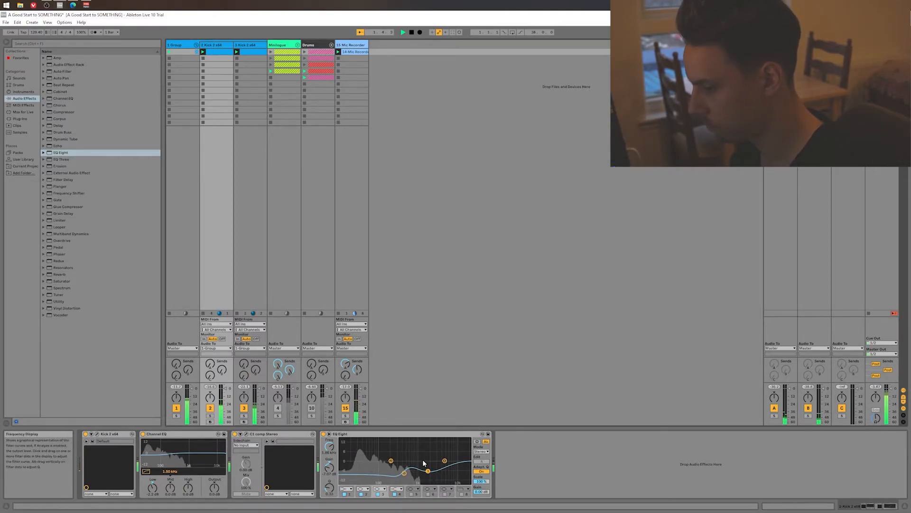
{"action": "left_click_drag", "start_coordinate": [428, 474], "coordinate": [427, 481]}
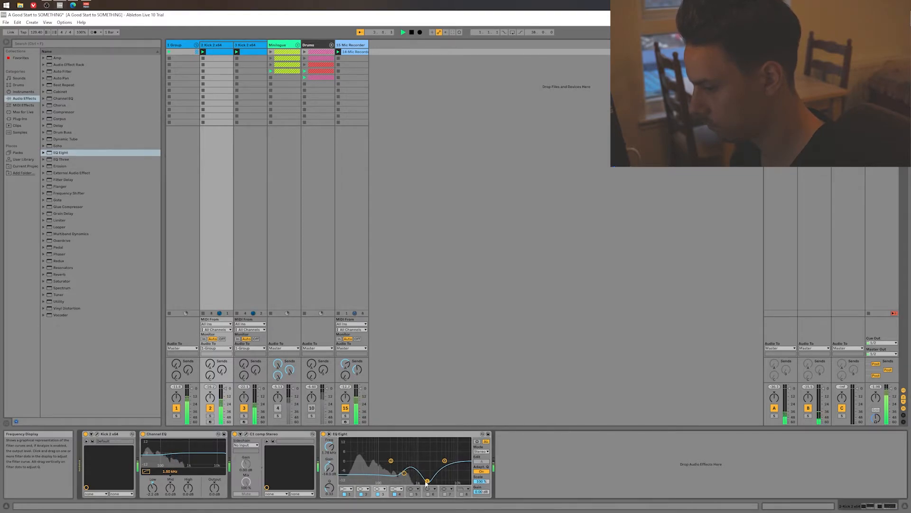
{"action": "left_click_drag", "start_coordinate": [329, 488], "coordinate": [329, 502]}
- Try a high-end cut with the fourth EQ Eight band, reset it, and move the third band's cut up to about 12 kHz
{"action": "left_click_drag", "start_coordinate": [445, 461], "coordinate": [469, 473]}
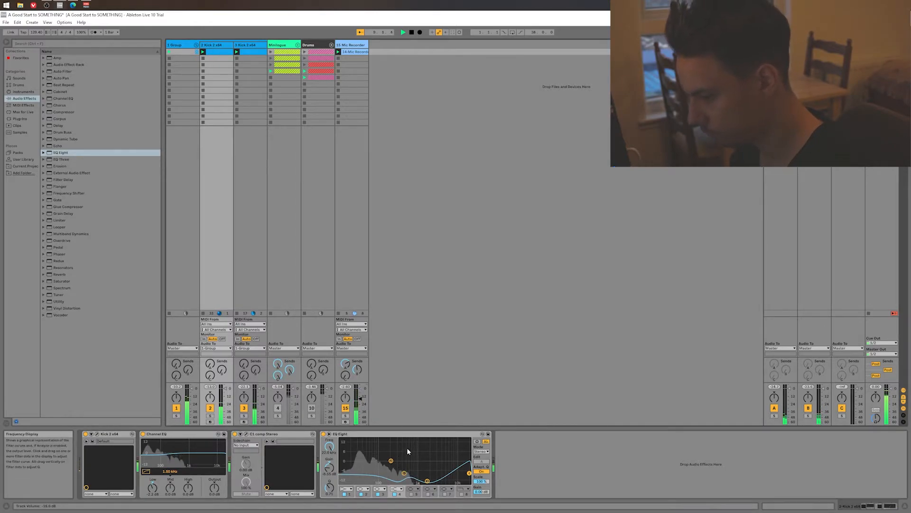
{"action": "double_click", "coordinate": [470, 463]}
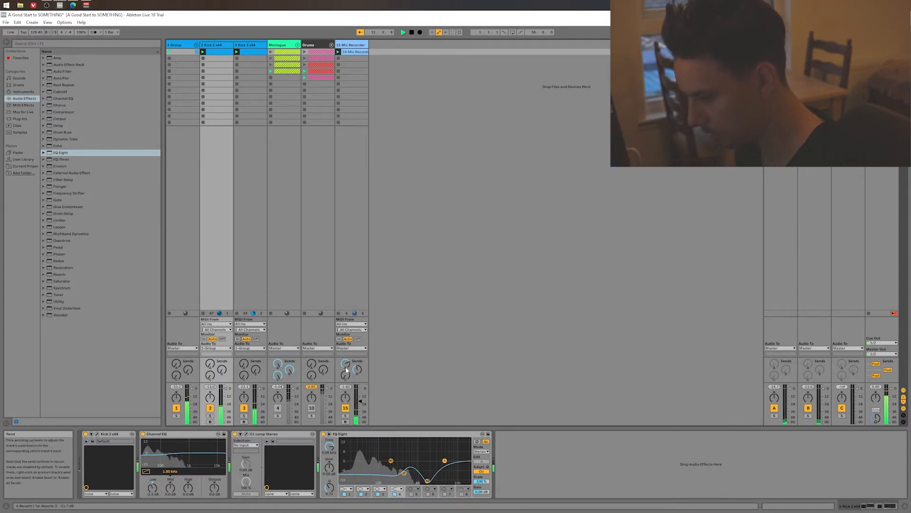
{"action": "left_click", "coordinate": [428, 477]}
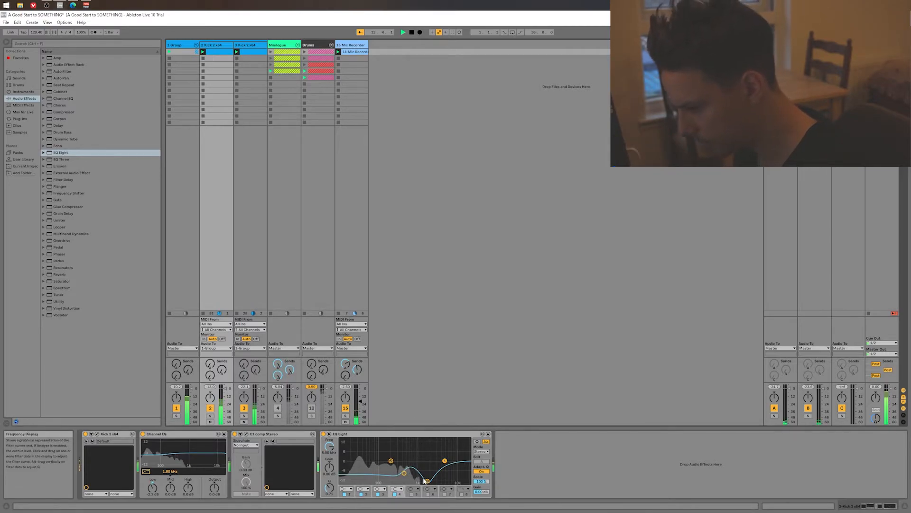
{"action": "left_click_drag", "start_coordinate": [429, 476], "coordinate": [459, 482]}
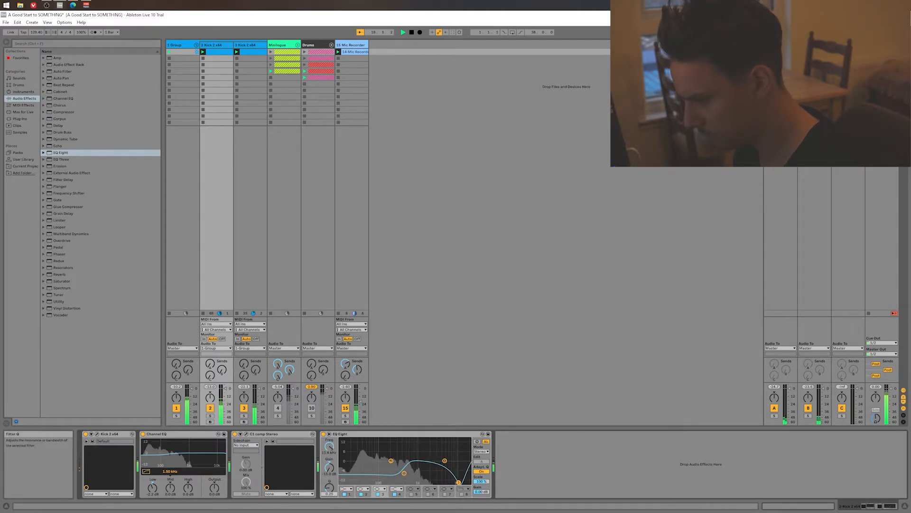
{"action": "left_click_drag", "start_coordinate": [329, 488], "coordinate": [329, 490]}
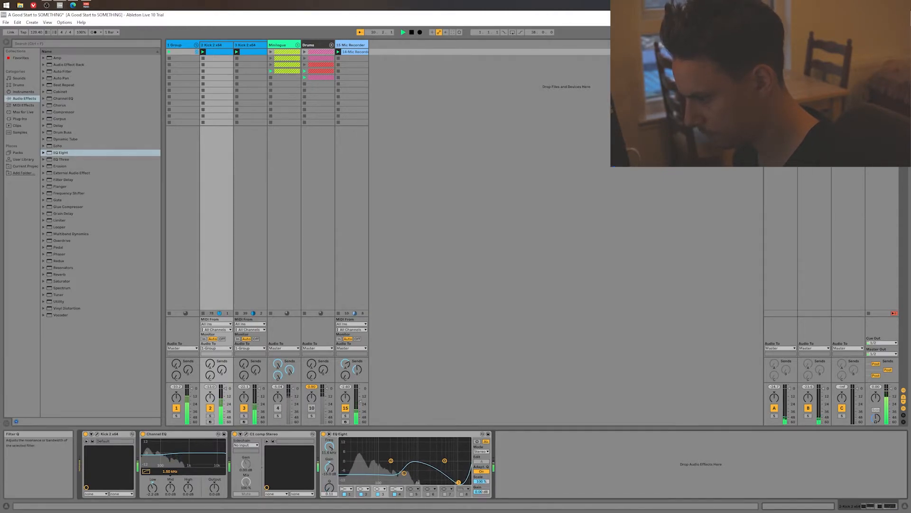
- Boost the kick slightly around 780 Hz with the fourth EQ Eight band and collapse the EQ device
{"action": "left_click", "coordinate": [445, 460]}
{"action": "left_click_drag", "start_coordinate": [445, 459], "coordinate": [414, 453]}
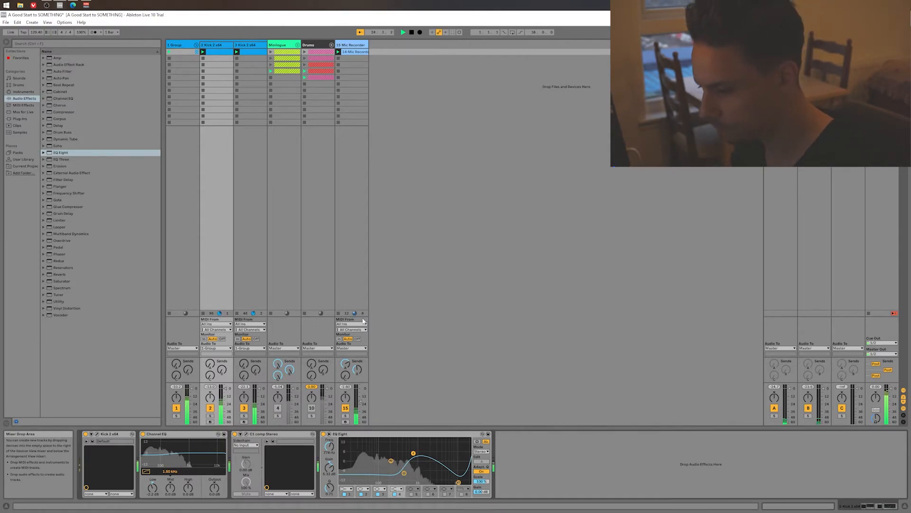
{"action": "left_click", "coordinate": [293, 317]}
{"action": "left_click", "coordinate": [222, 203]}
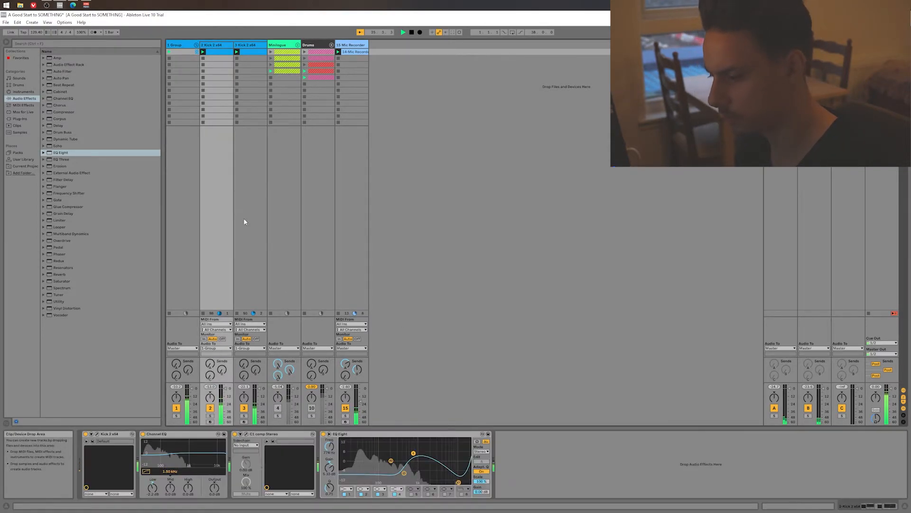
{"action": "double_click", "coordinate": [364, 436]}
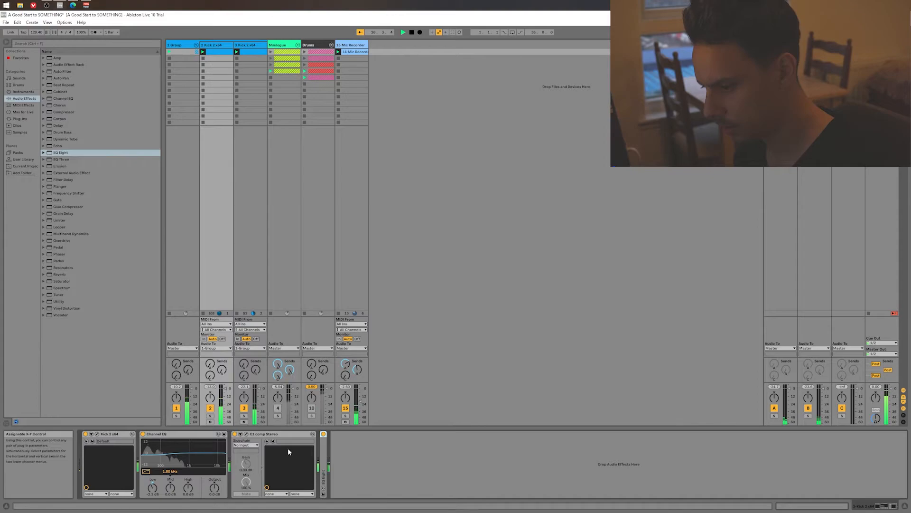
- Review the C1 compressor and the device chains of both Kick 2 tracks, ending on the MaxxBass plug-in of their group
{"action": "left_click", "coordinate": [246, 434]}
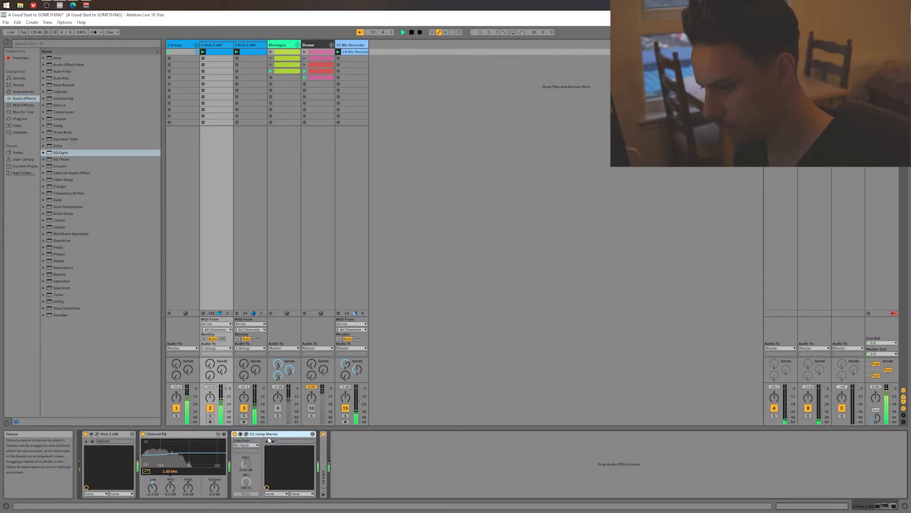
{"action": "left_click", "coordinate": [246, 434]}
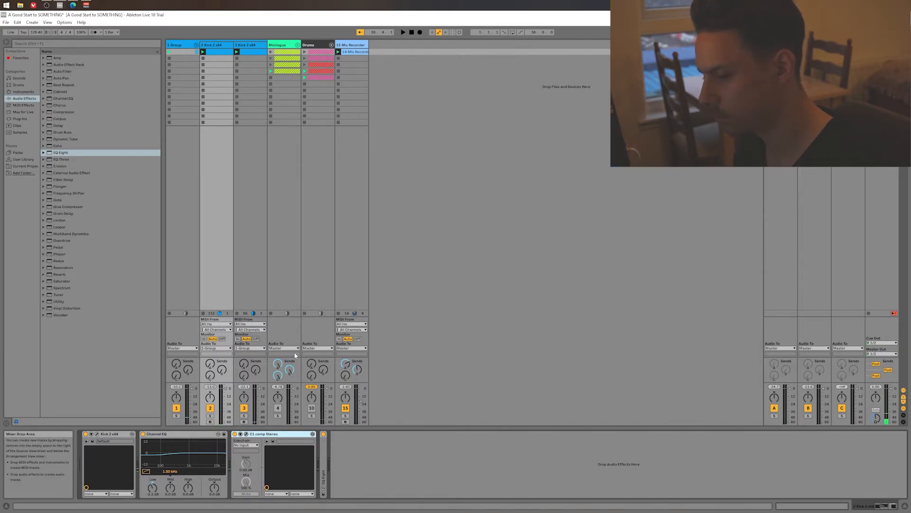
{"action": "left_click", "coordinate": [183, 51]}
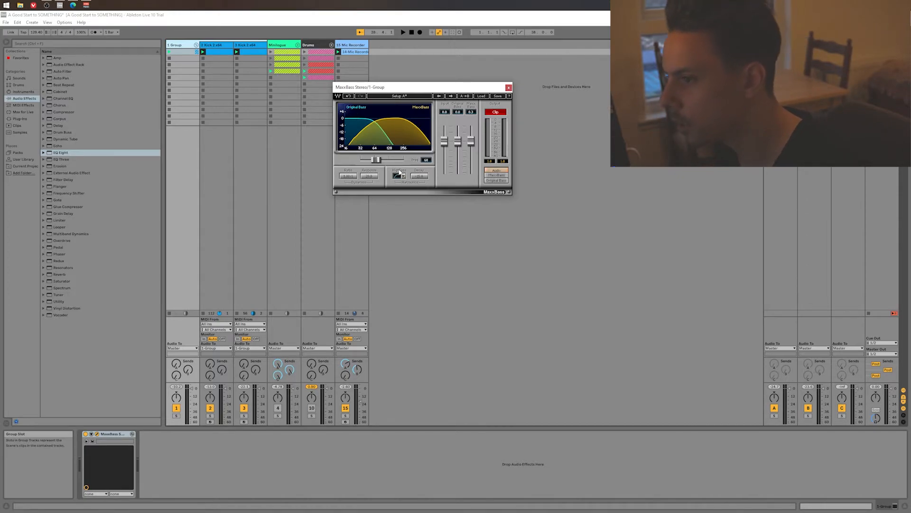
{"action": "left_click", "coordinate": [226, 46]}
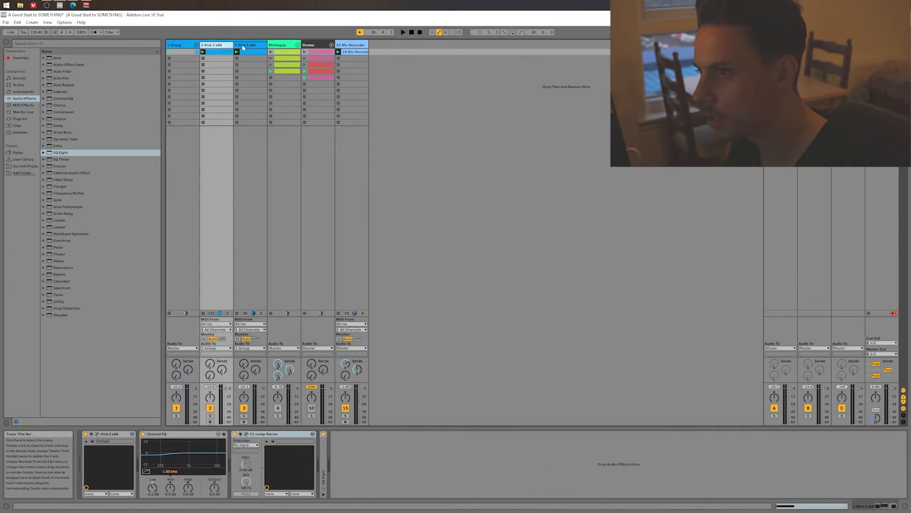
{"action": "left_click", "coordinate": [243, 46]}
{"action": "left_click", "coordinate": [226, 48]}
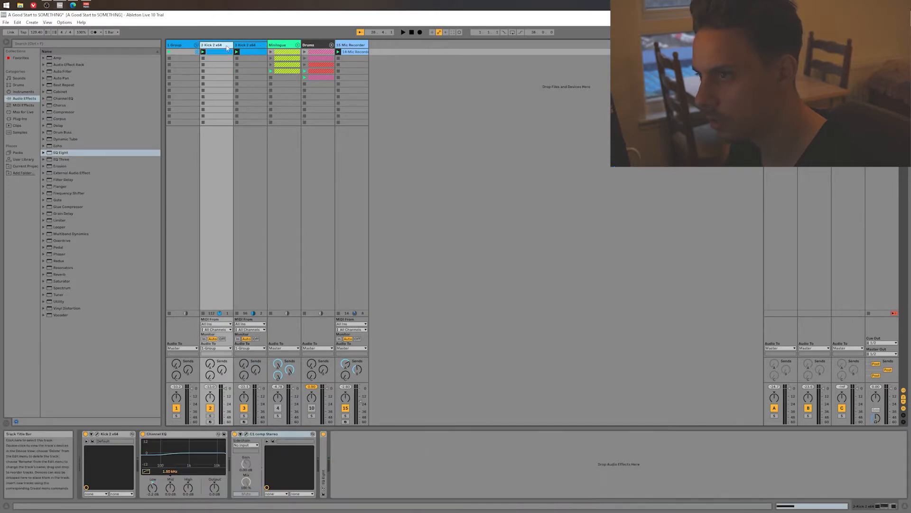
{"action": "left_click", "coordinate": [185, 47]}
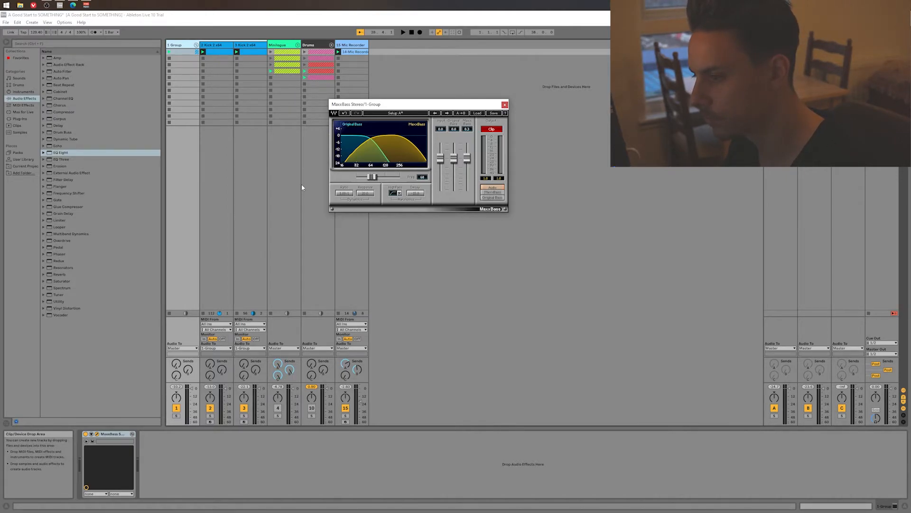
- Play the loop through the group's MaxxBass, lower its MaxxBass level to -3.4, and switch the device back on to compare
{"action": "key", "text": "space"}
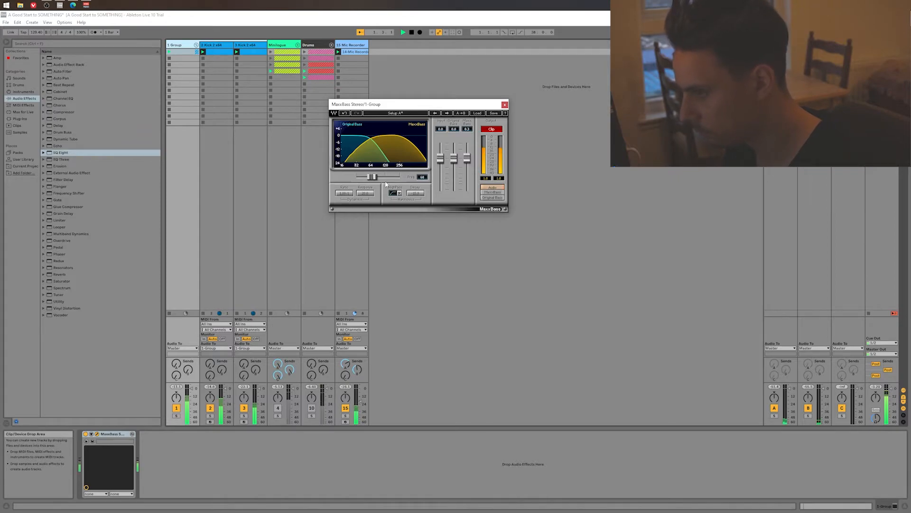
{"action": "left_click", "coordinate": [178, 51]}
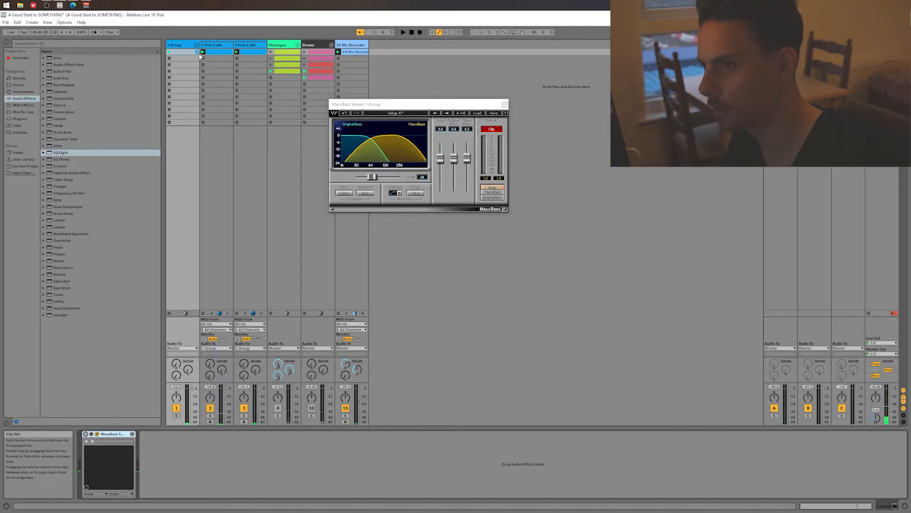
{"action": "left_click_drag", "start_coordinate": [467, 158], "coordinate": [467, 164]}
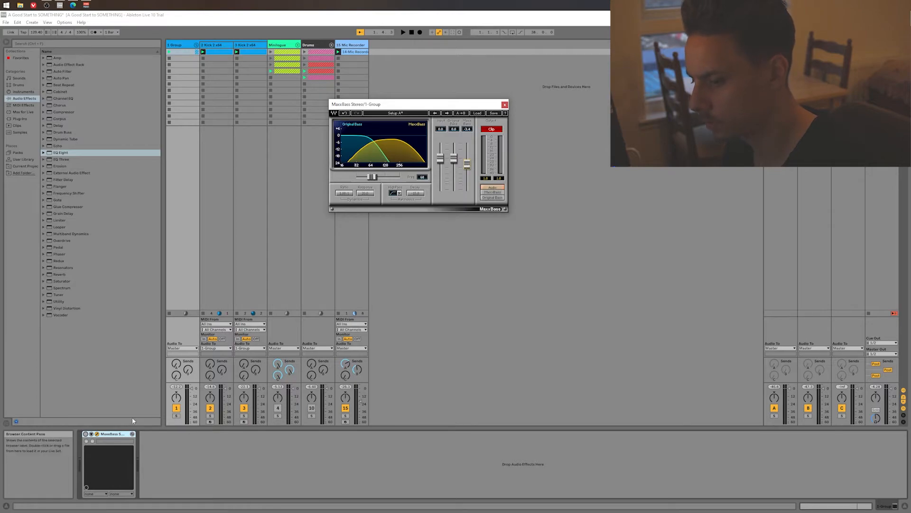
{"action": "key", "text": "space"}
{"action": "left_click", "coordinate": [85, 435]}
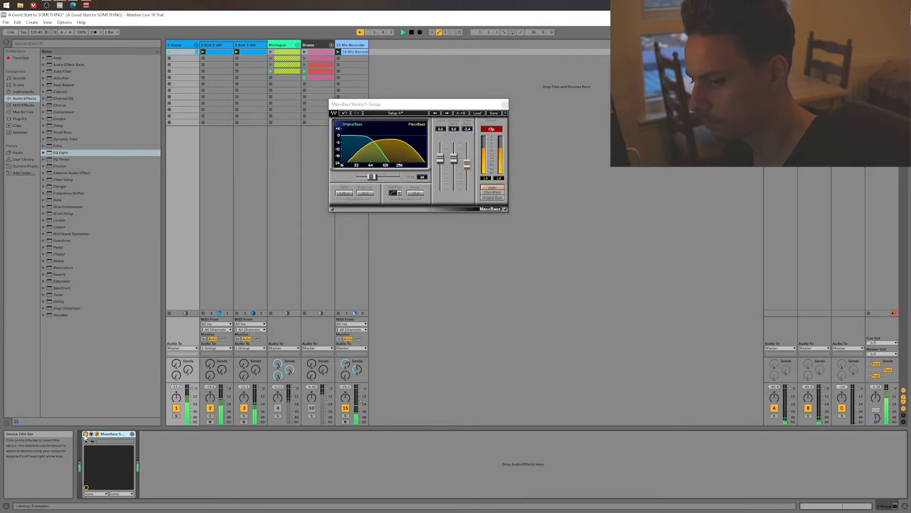
- Reduce the MaxxBass level further, shift its crossover frequency slightly lower, and close the plug-in window
{"action": "left_click_drag", "start_coordinate": [467, 165], "coordinate": [467, 168]}
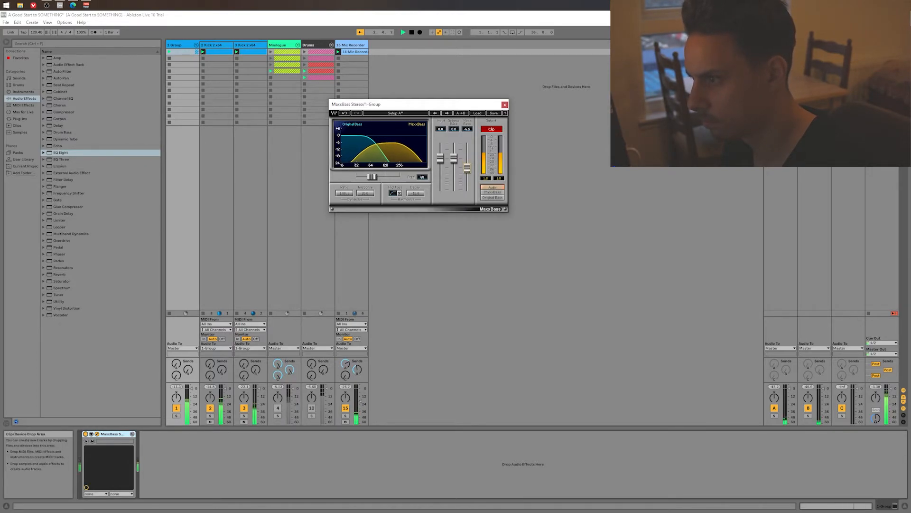
{"action": "left_click_drag", "start_coordinate": [374, 176], "coordinate": [369, 176]}
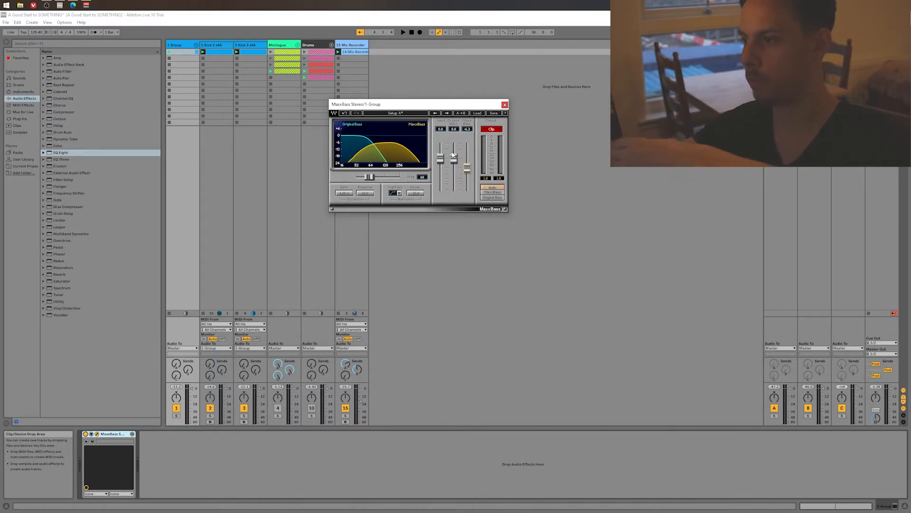
{"action": "left_click", "coordinate": [504, 104]}
{"action": "left_click", "coordinate": [503, 104]}
- Add a Compressor at the end of the Mic Recorder track's chain and adjust its threshold and output gain during playback
{"action": "key", "text": "space"}
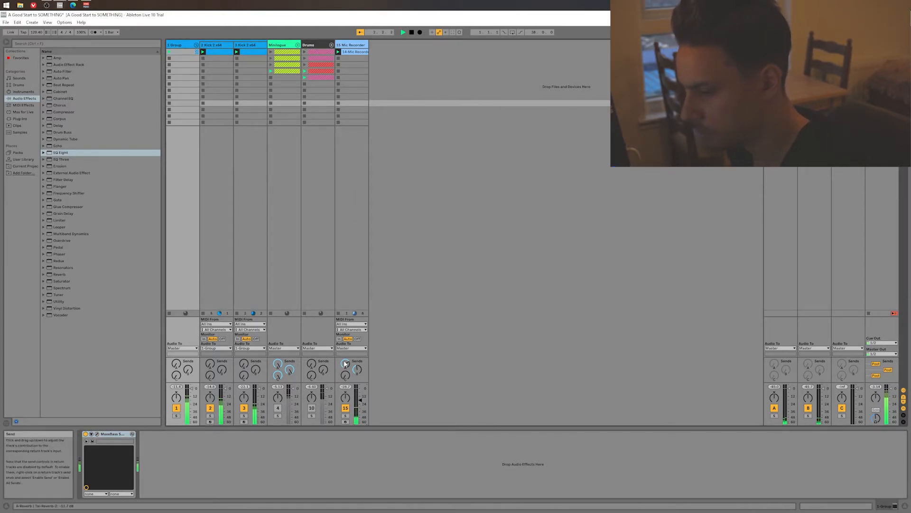
{"action": "left_click_drag", "start_coordinate": [59, 113], "coordinate": [798, 475]}
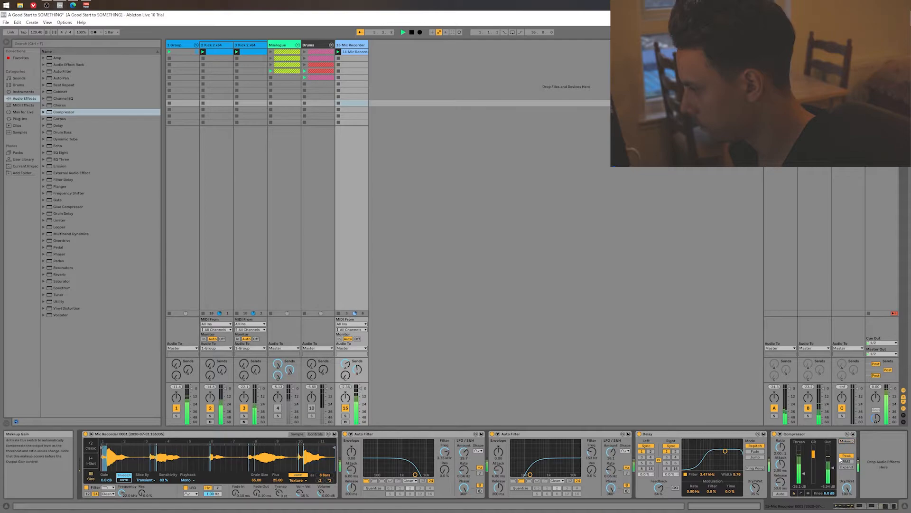
{"action": "left_click_drag", "start_coordinate": [798, 480], "coordinate": [833, 462]}
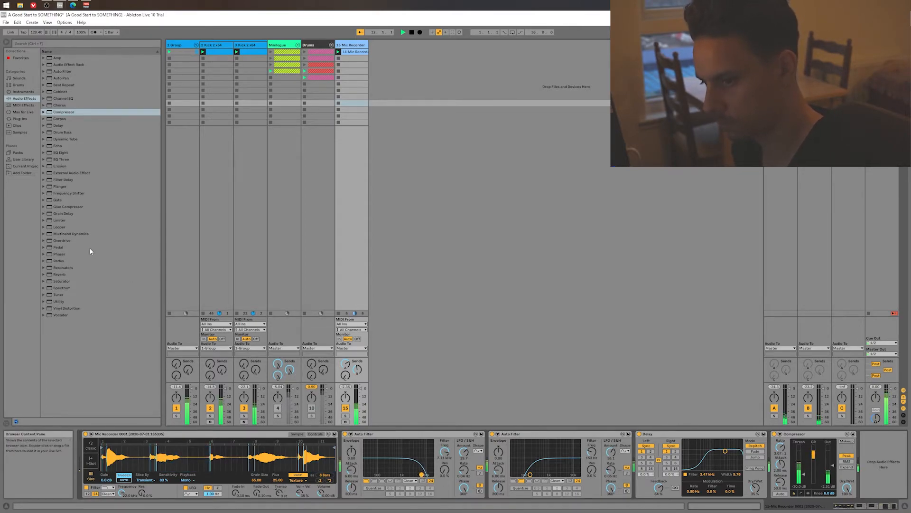
- Audition the Minilogue group in the mix at a lower volume, mute it again, and bring in the Drums group
{"action": "left_click", "coordinate": [278, 409]}
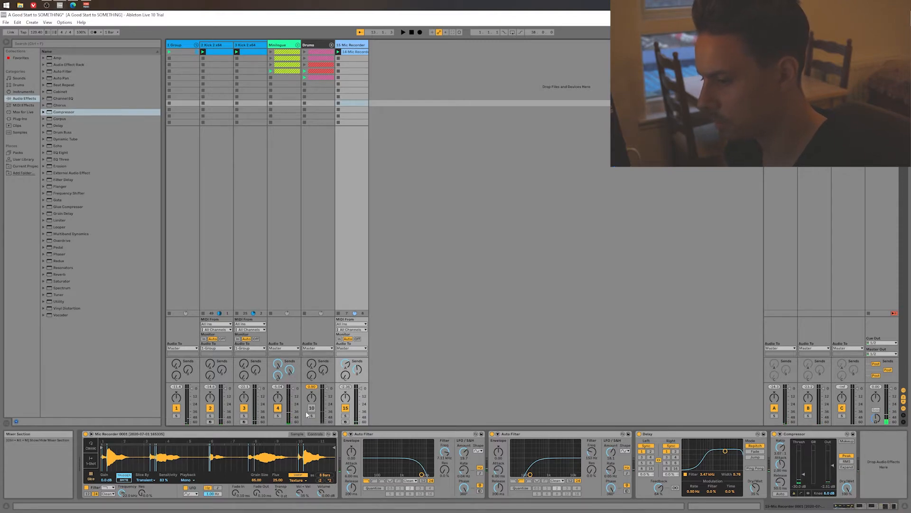
{"action": "key", "text": "space"}
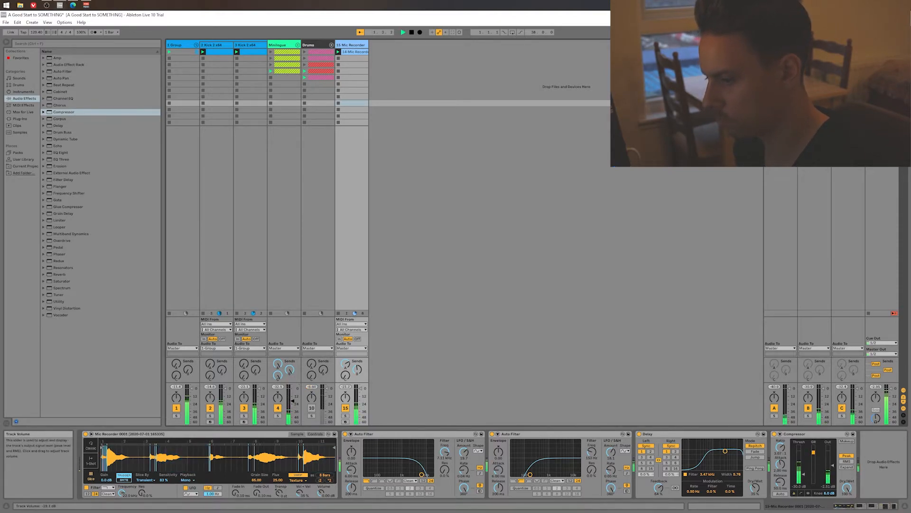
{"action": "left_click", "coordinate": [278, 408]}
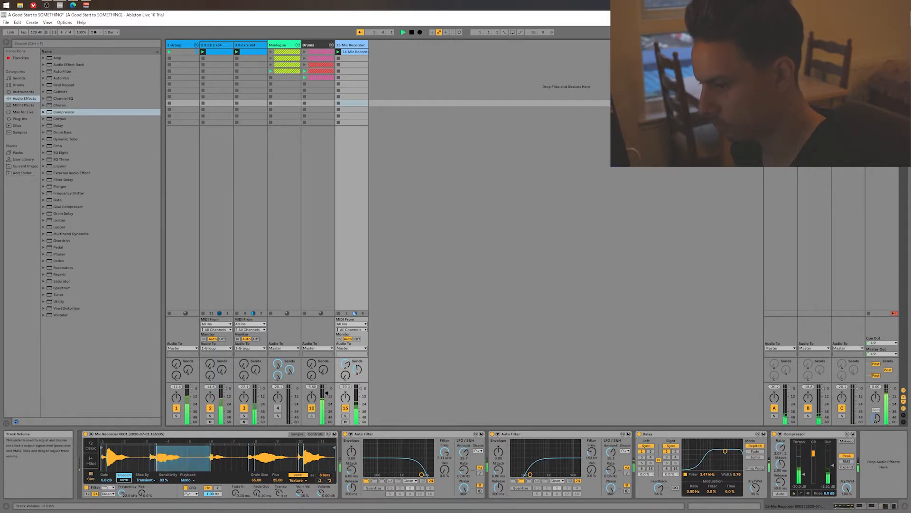
- Add an Auto Filter to the Drums group as a low-frequency high-pass, and lower the group's volume
{"action": "left_click", "coordinate": [313, 279]}
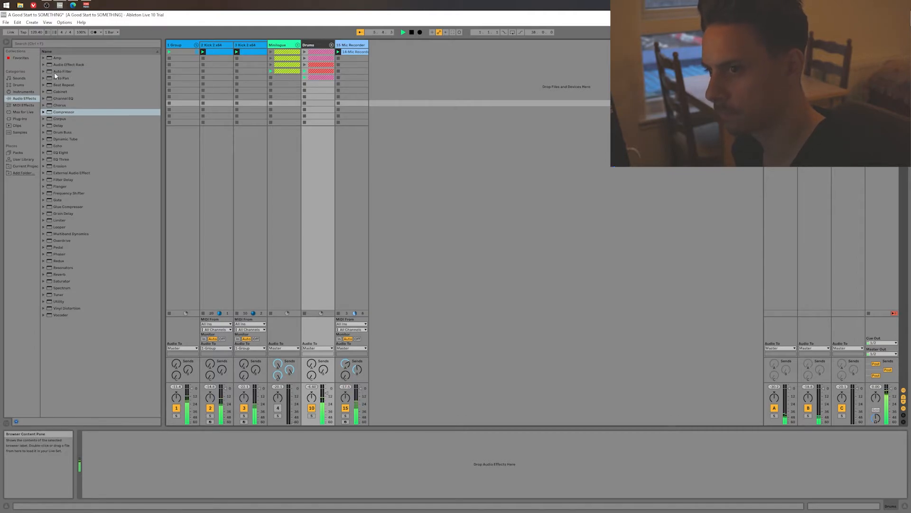
{"action": "left_click_drag", "start_coordinate": [54, 72], "coordinate": [82, 134]}
{"action": "left_click_drag", "start_coordinate": [134, 449], "coordinate": [134, 449]}
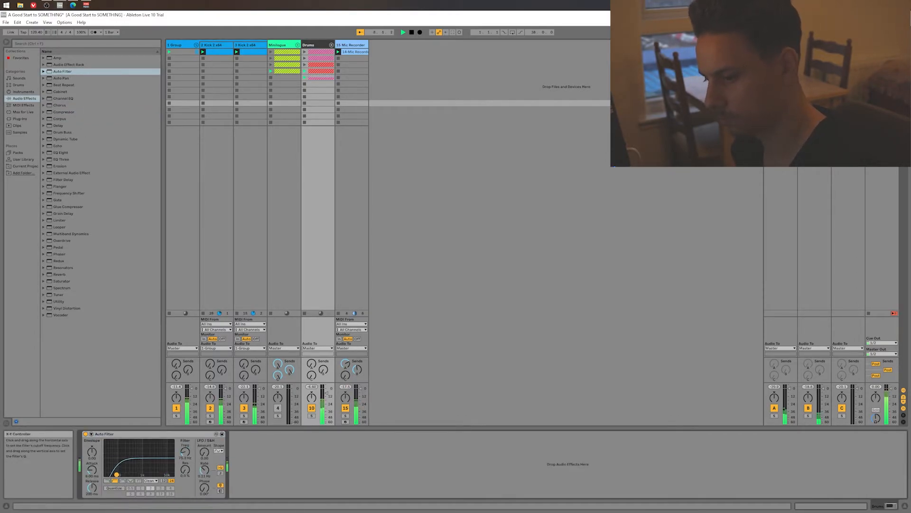
{"action": "key", "text": "space"}
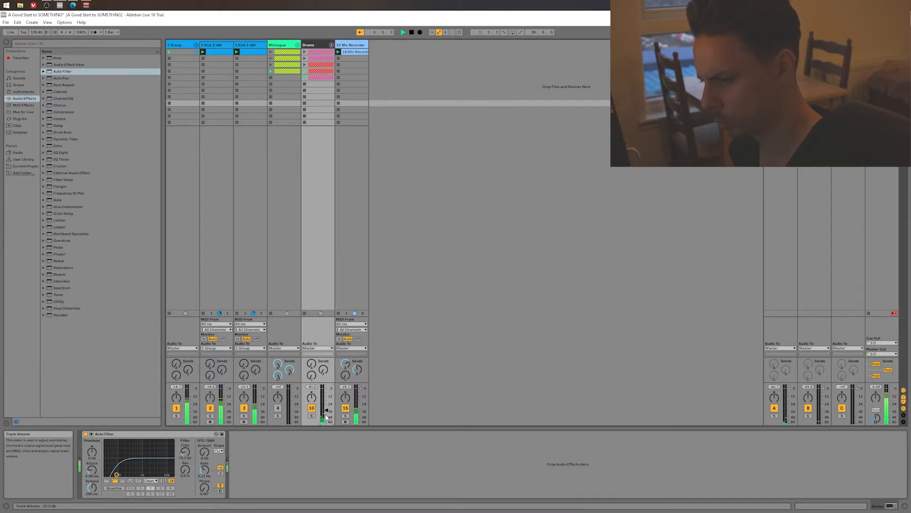
- Expand the Drums group and open the notes of the playing percussion clip
{"action": "left_click", "coordinate": [318, 80]}
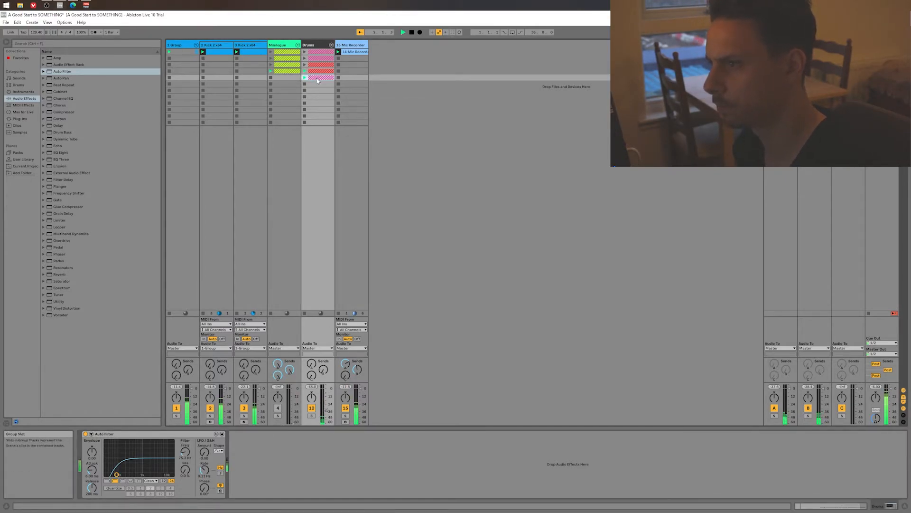
{"action": "left_click", "coordinate": [328, 46]}
{"action": "left_click", "coordinate": [331, 45]}
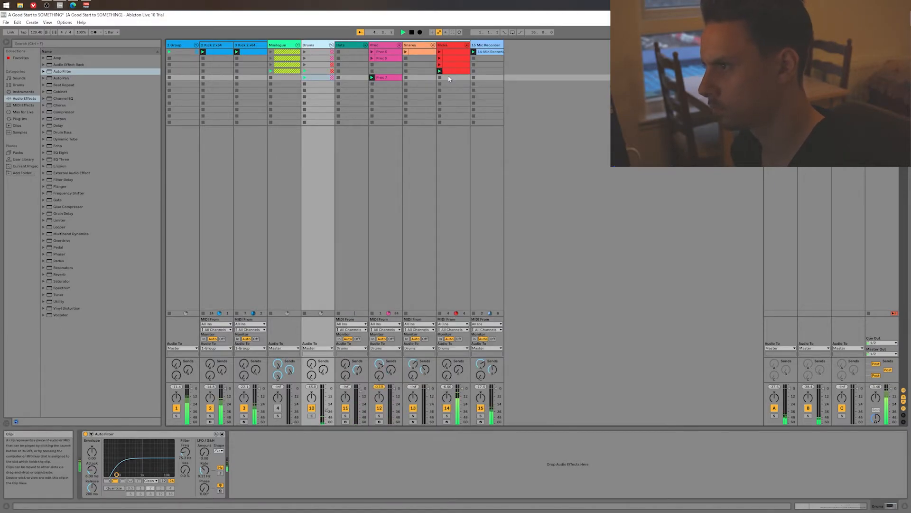
{"action": "left_click", "coordinate": [401, 79]}
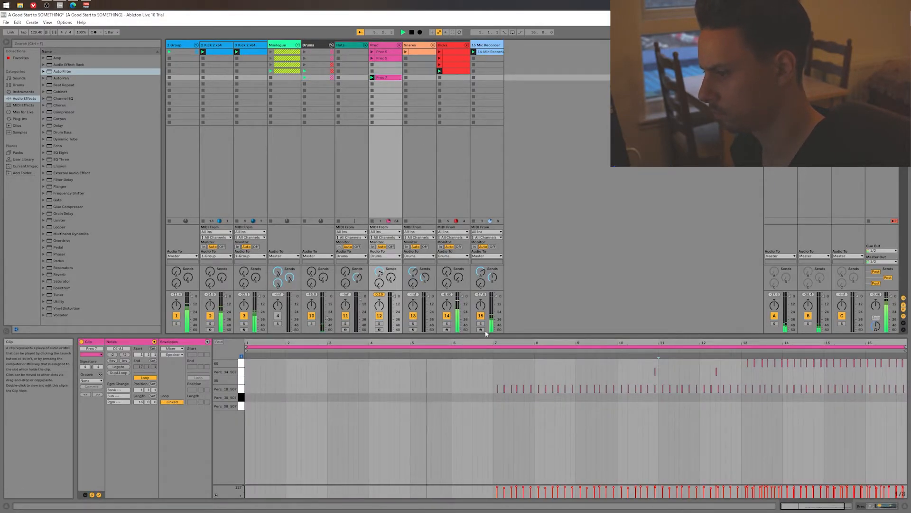
- Shorten the playing percussion clip's loop to the four bars from 13 to 17 and focus the editor on them
{"action": "left_click_drag", "start_coordinate": [246, 346], "coordinate": [748, 369]}
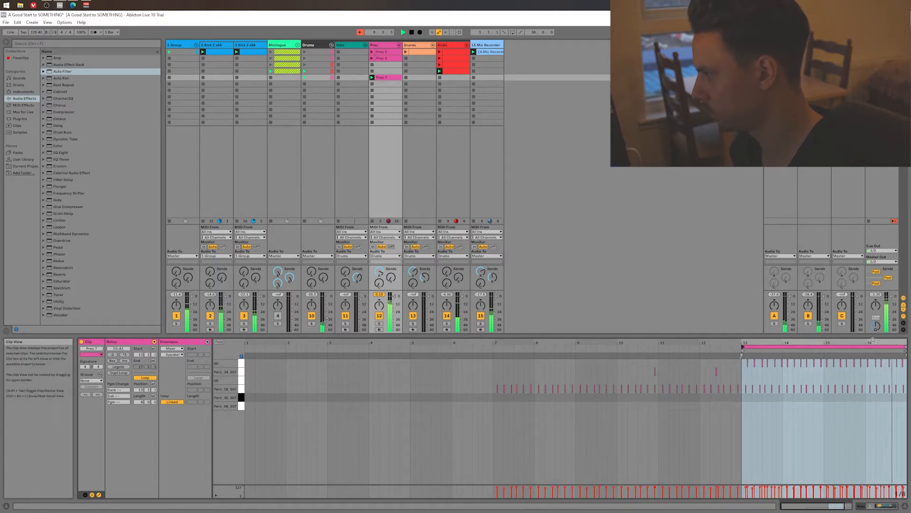
{"action": "left_click", "coordinate": [872, 347]}
{"action": "key", "text": "z"}
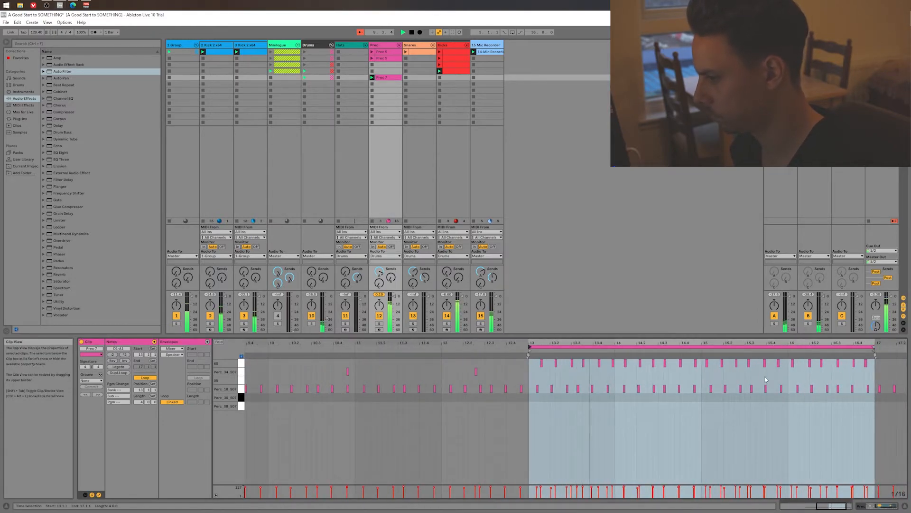
- Select all notes in the percussion clip and shift them together slightly later in time
{"action": "key", "text": "ctrl+a"}
{"action": "left_click", "coordinate": [541, 390]}
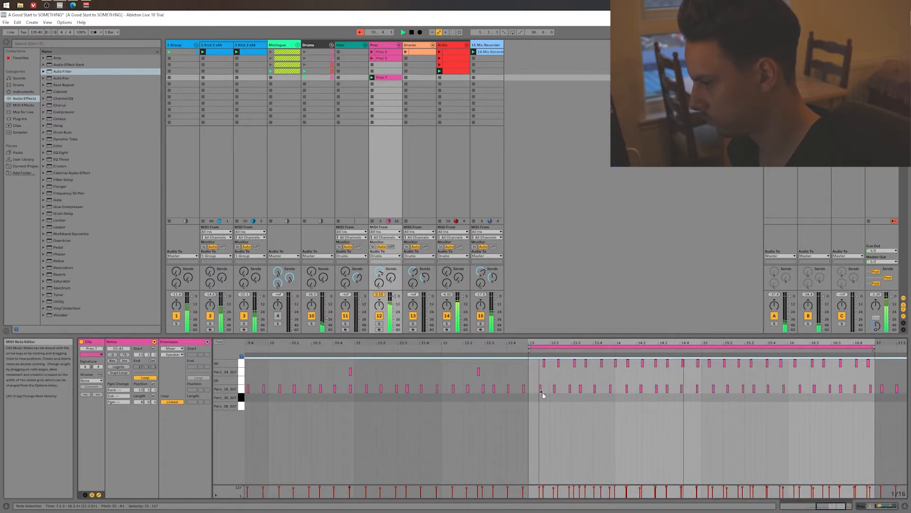
{"action": "left_click_drag", "start_coordinate": [542, 390], "coordinate": [552, 394]}
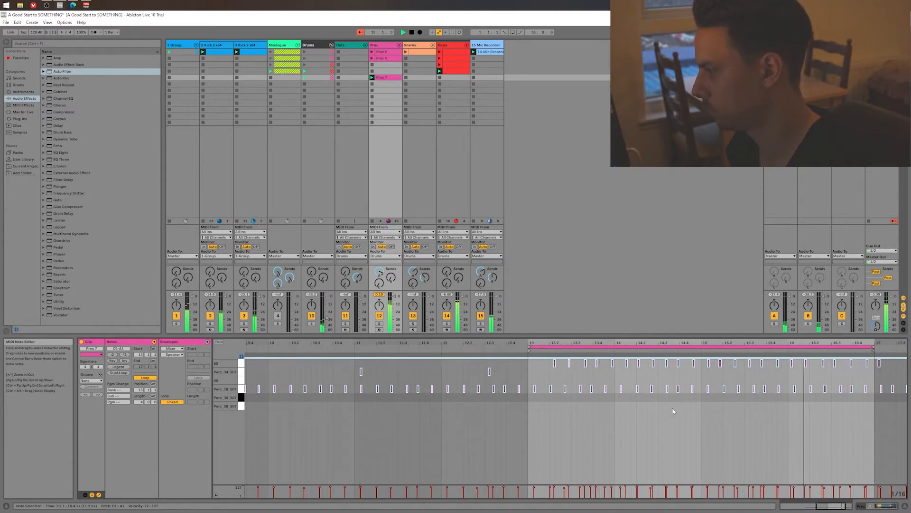
{"action": "left_click", "coordinate": [23, 91]}
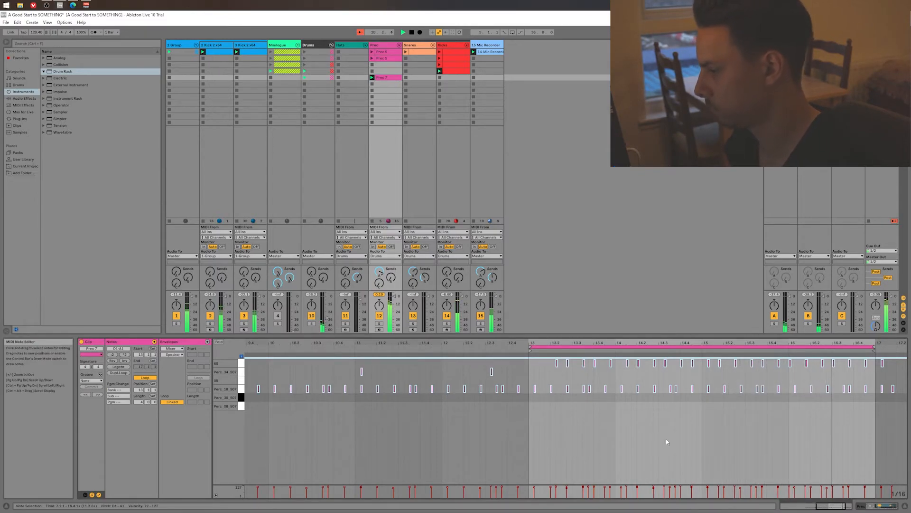
- Add rapid extra hits around the paired percussion notes in the third beats of bars 13, 15 and 16
{"action": "left_click", "coordinate": [584, 386]}
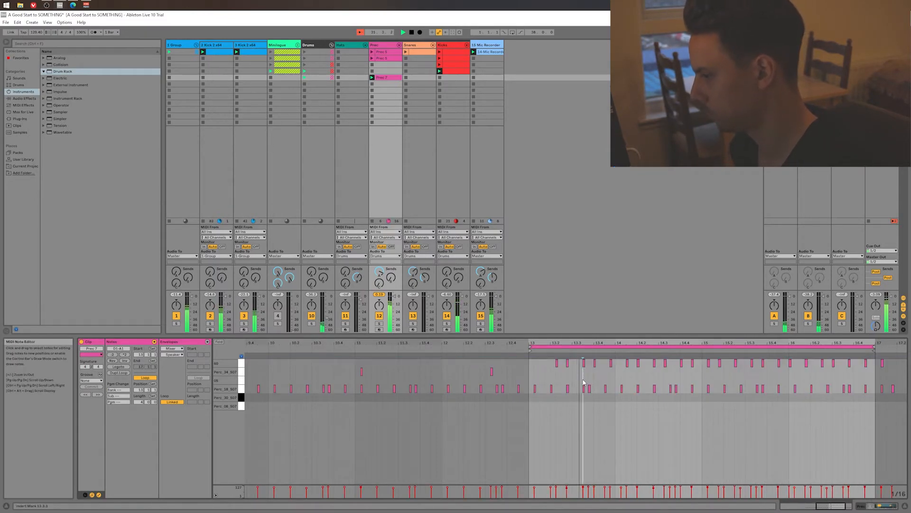
{"action": "double_click", "coordinate": [594, 389]}
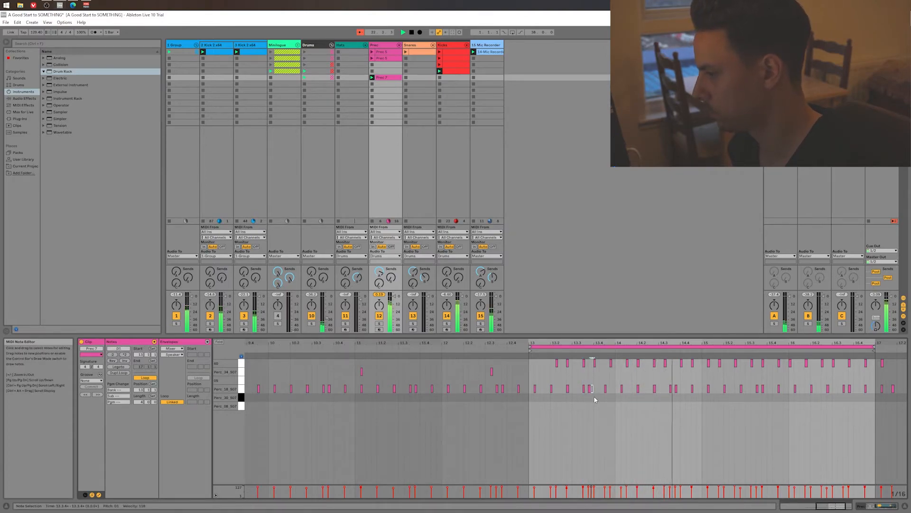
{"action": "double_click", "coordinate": [763, 389]}
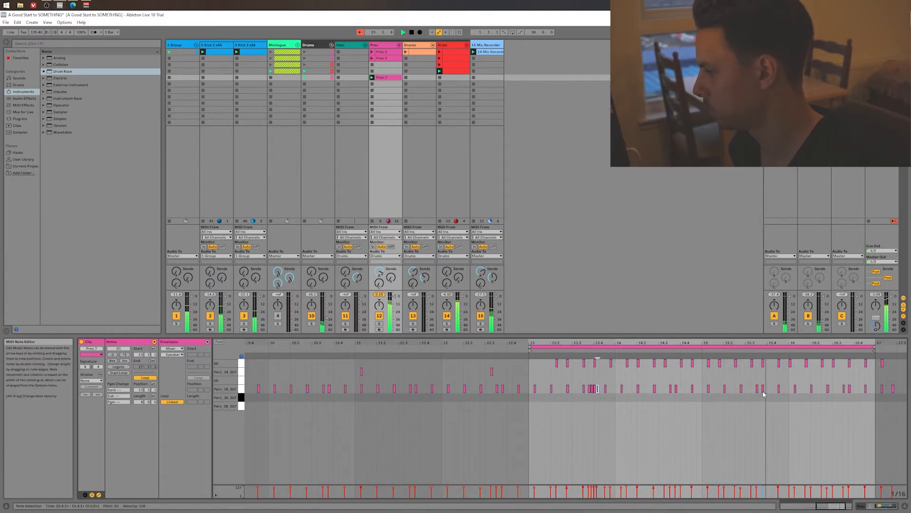
{"action": "double_click", "coordinate": [845, 389]}
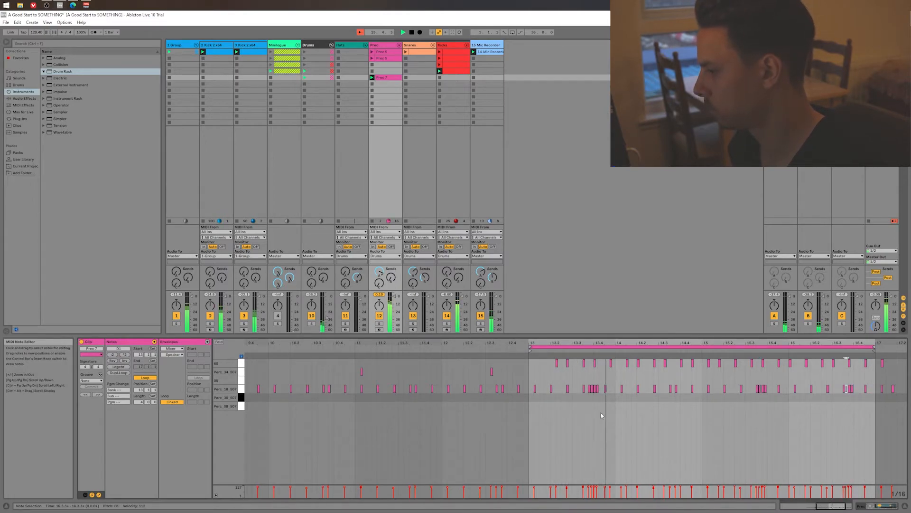
- Thin the dense percussion clusters, leaving one extra evenly spaced hit after each note pair in bars 13, 15 and 16
{"action": "left_click", "coordinate": [599, 393]}
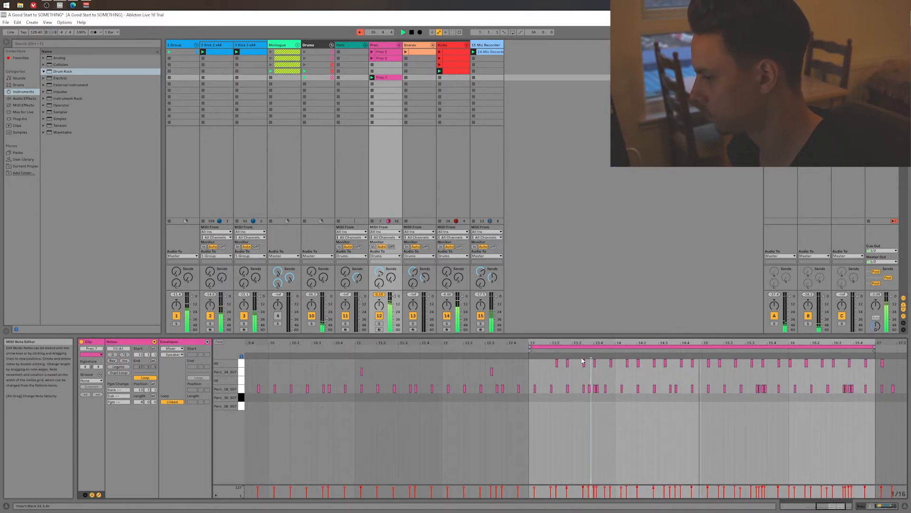
{"action": "left_click", "coordinate": [602, 387]}
{"action": "left_click", "coordinate": [765, 388]}
{"action": "left_click", "coordinate": [852, 388]}
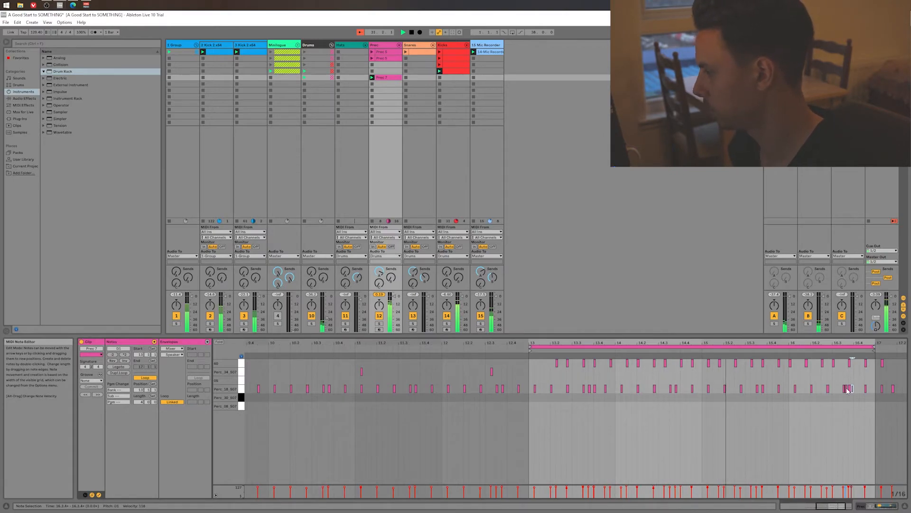
{"action": "double_click", "coordinate": [768, 388]}
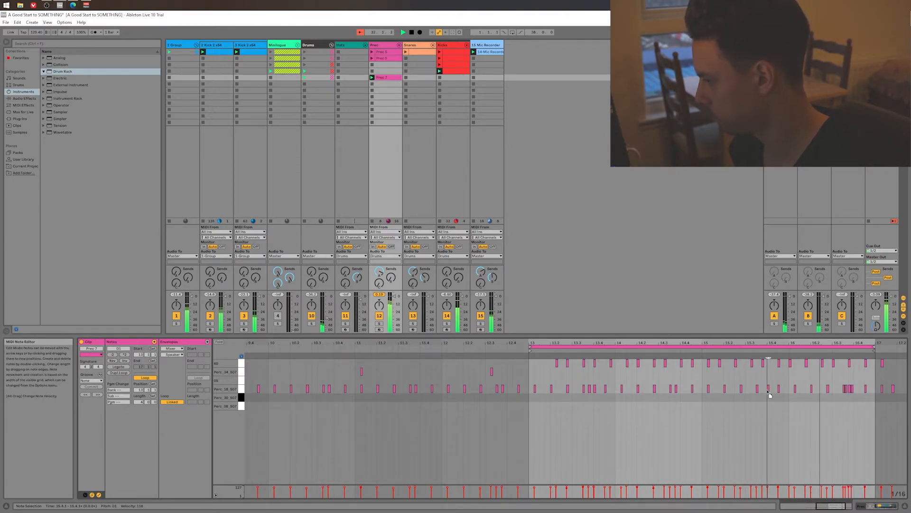
{"action": "left_click", "coordinate": [852, 389]}
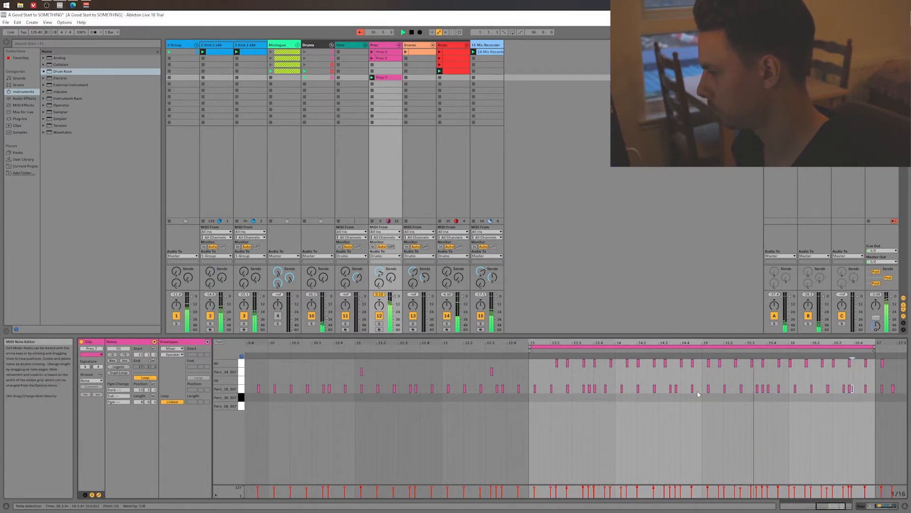
- Launch the Snares clip, open its notes, and raise the Drums group's volume in the mix
{"action": "left_click", "coordinate": [385, 77]}
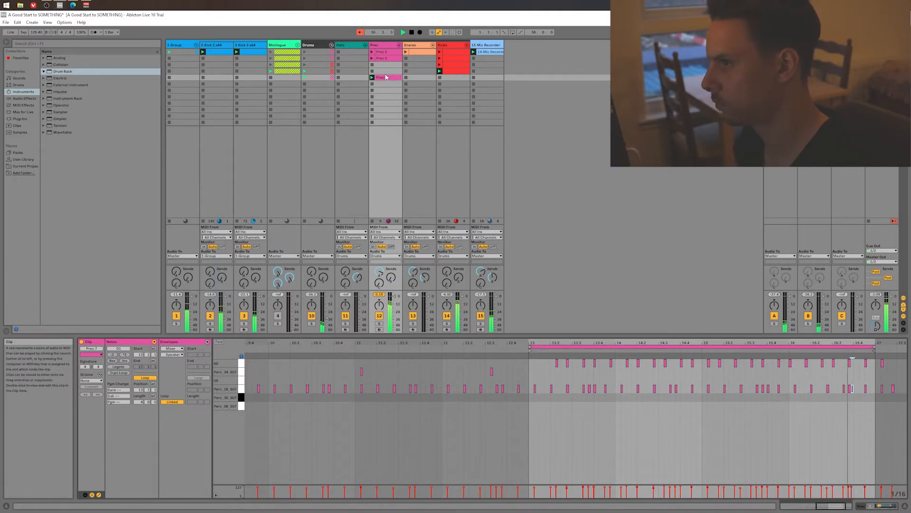
{"action": "left_click", "coordinate": [418, 51]}
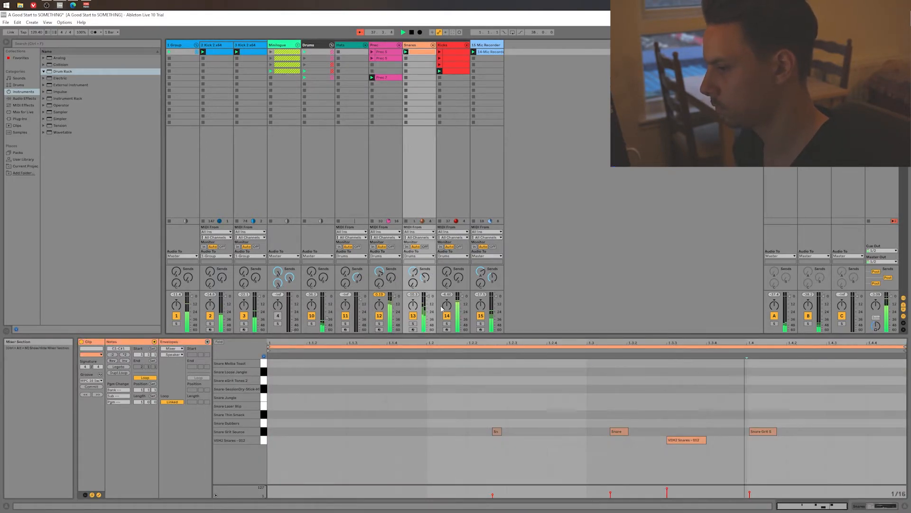
{"action": "left_click", "coordinate": [743, 433]}
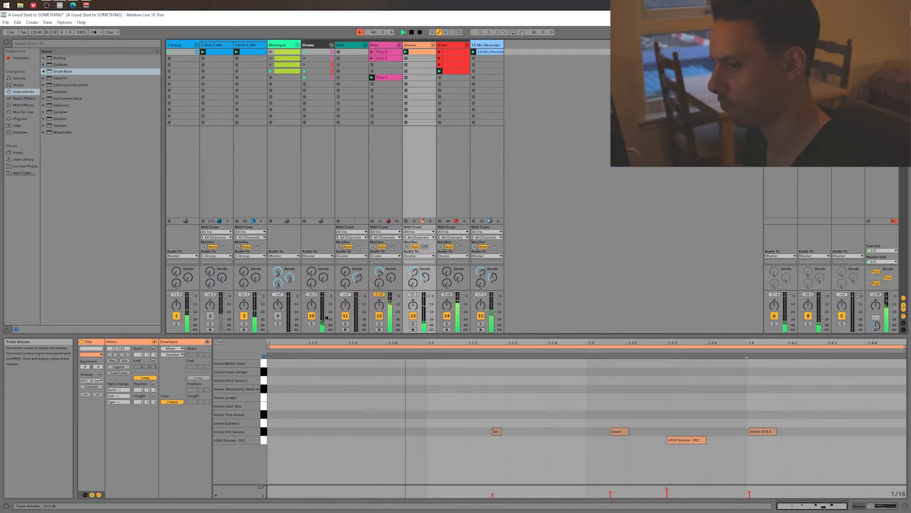
{"action": "left_click_drag", "start_coordinate": [326, 313], "coordinate": [326, 310]}
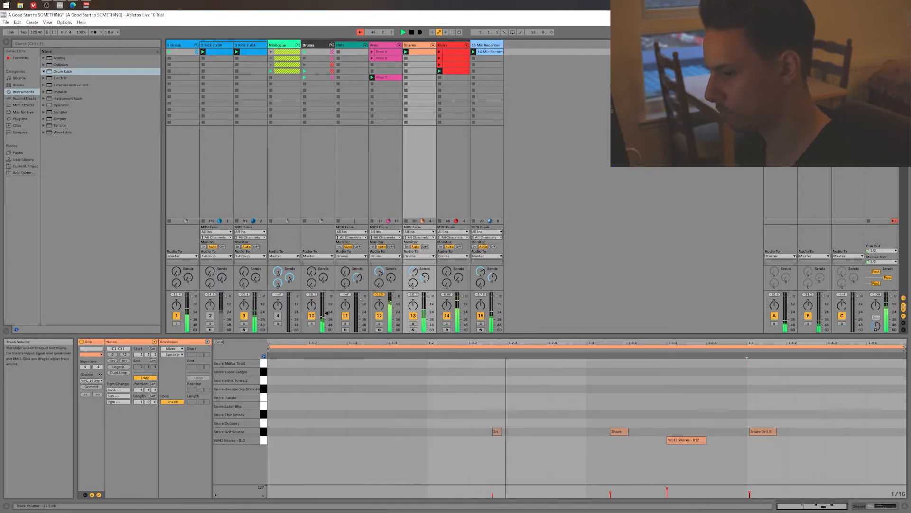
- Solo the Drums group and tune its Auto Filter high-pass cutoff by ear to about 138 Hz
{"action": "left_click", "coordinate": [313, 46]}
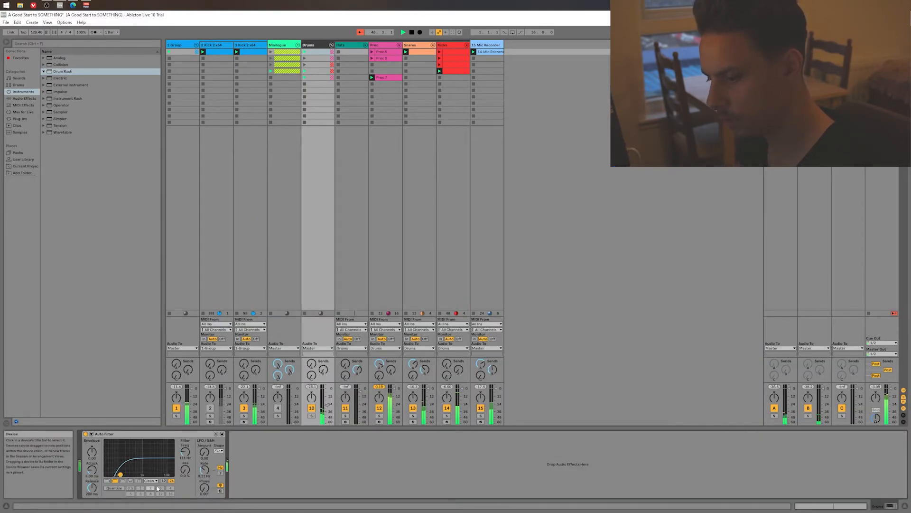
{"action": "left_click_drag", "start_coordinate": [120, 474], "coordinate": [123, 471]}
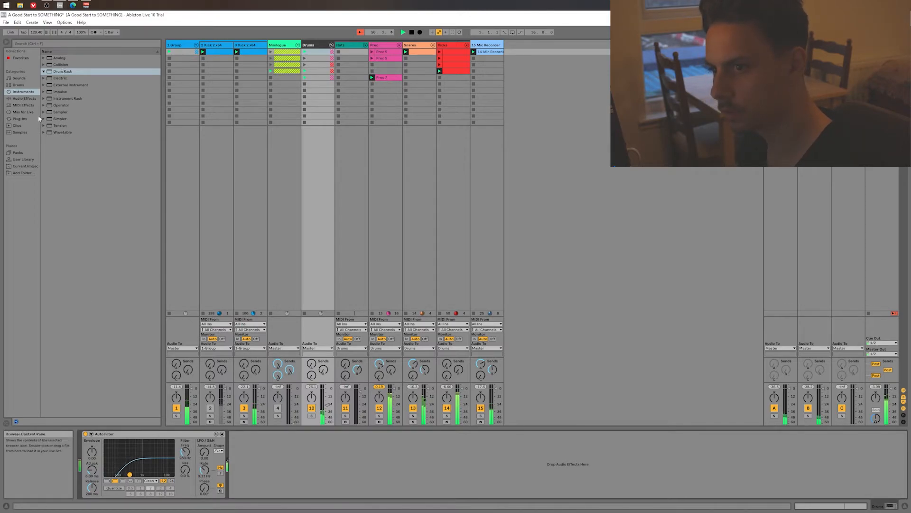
{"action": "left_click", "coordinate": [19, 84]}
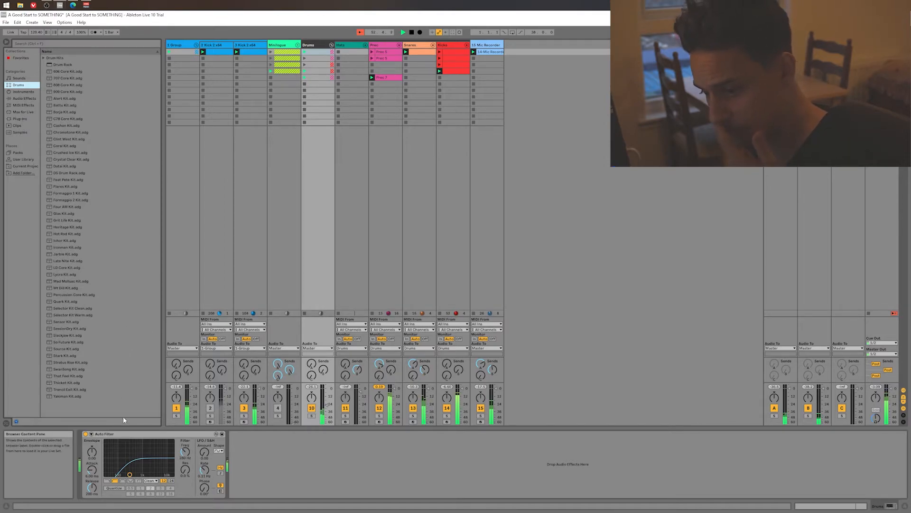
{"action": "left_click", "coordinate": [147, 435]}
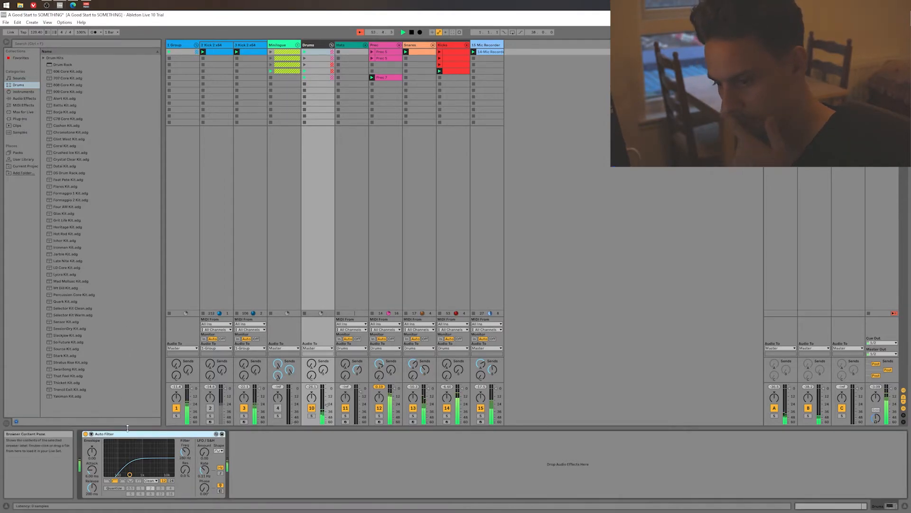
{"action": "left_click", "coordinate": [311, 416]}
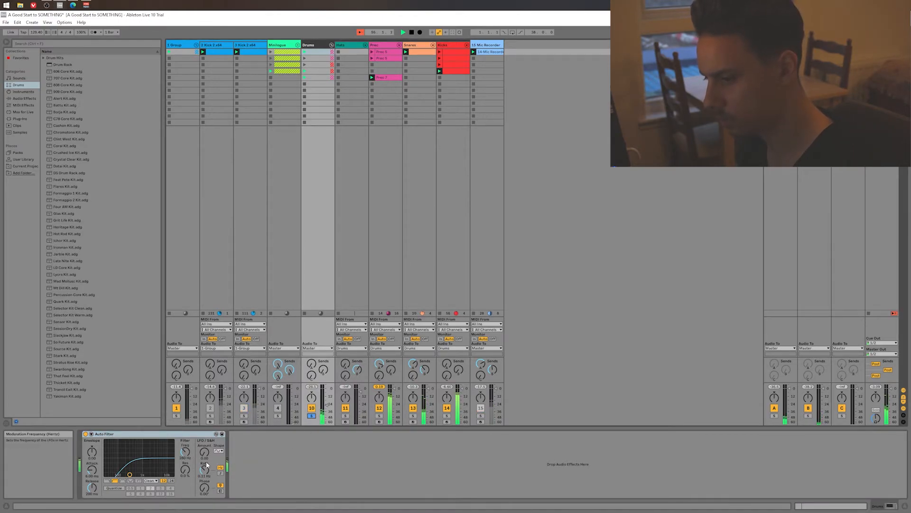
{"action": "left_click_drag", "start_coordinate": [164, 466], "coordinate": [145, 464]}
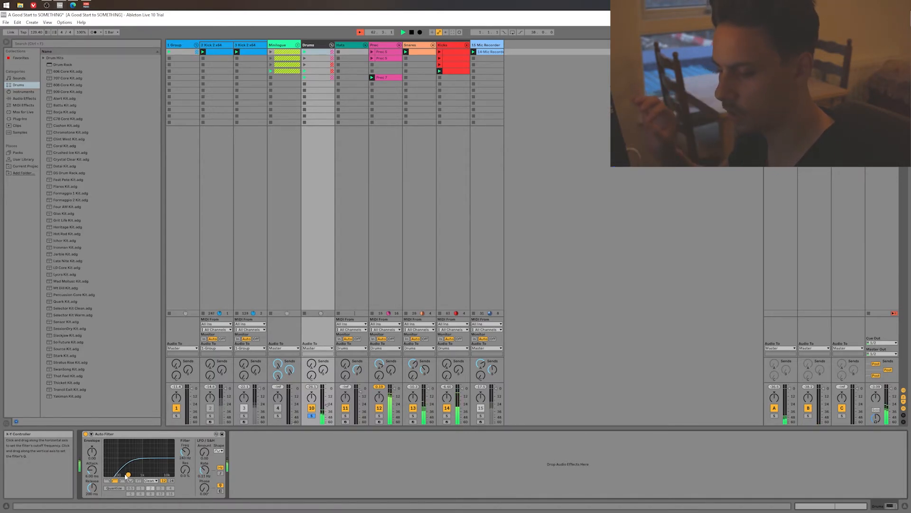
{"action": "left_click", "coordinate": [312, 416]}
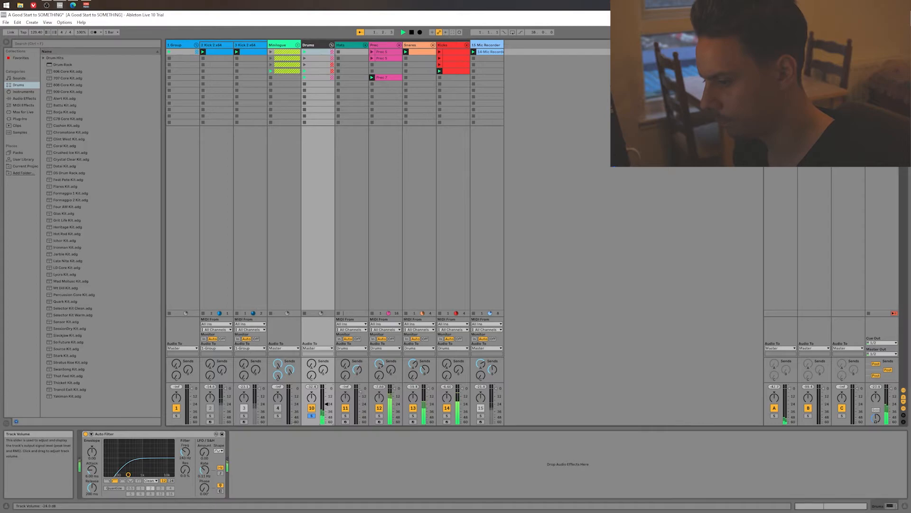
{"action": "left_click", "coordinate": [86, 434]}
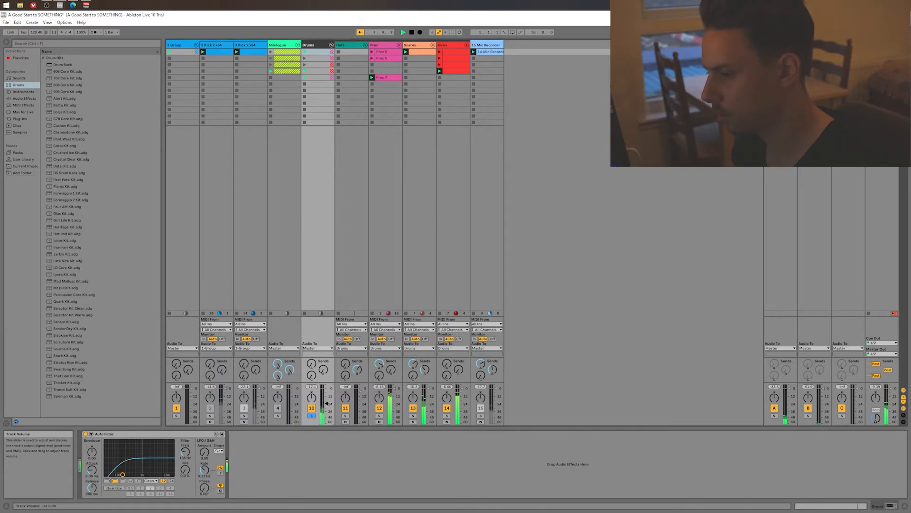
- Add a Compressor after the Auto Filter on the Drums group and switch off its makeup gain
{"action": "left_click", "coordinate": [24, 98]}
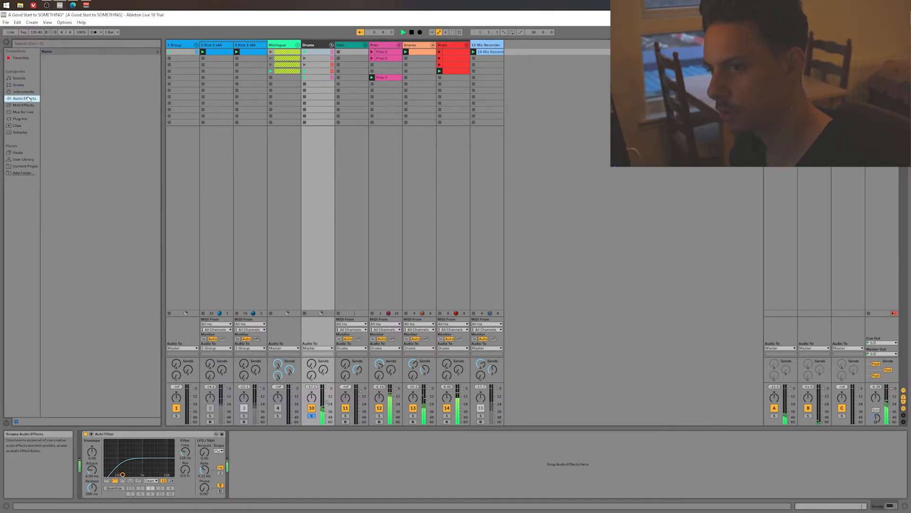
{"action": "left_click", "coordinate": [66, 112]}
{"action": "left_click_drag", "start_coordinate": [214, 404], "coordinate": [260, 458]}
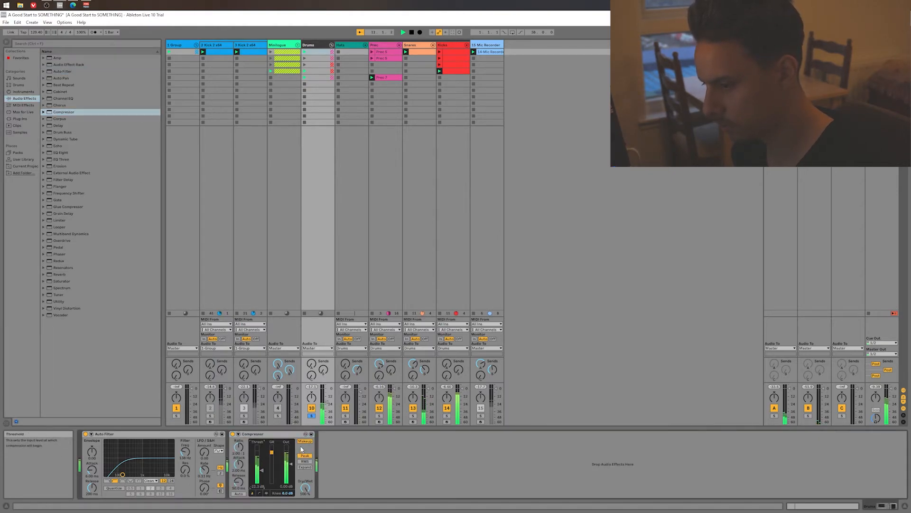
{"action": "key", "text": "space"}
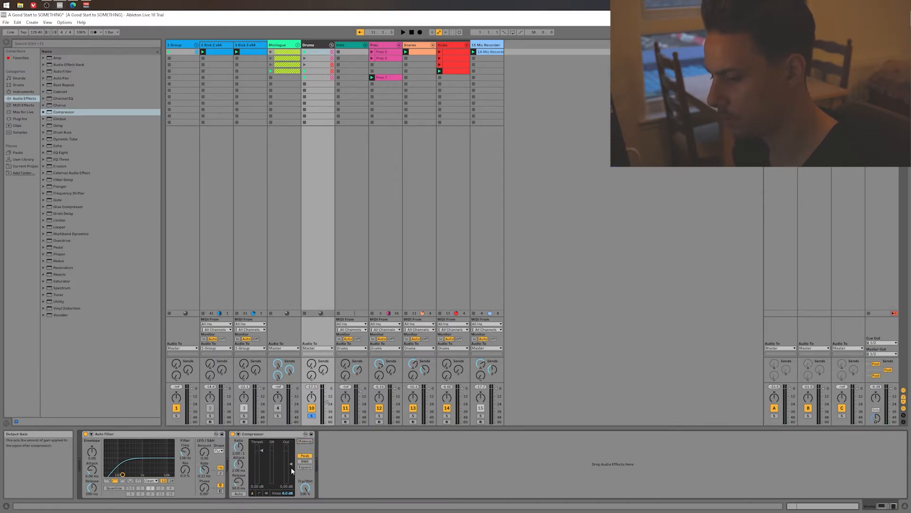
- During playback, set the Drums Compressor's ratio to infinity, lower its threshold, adjust attack and release, and raise the output gain
{"action": "key", "text": "space"}
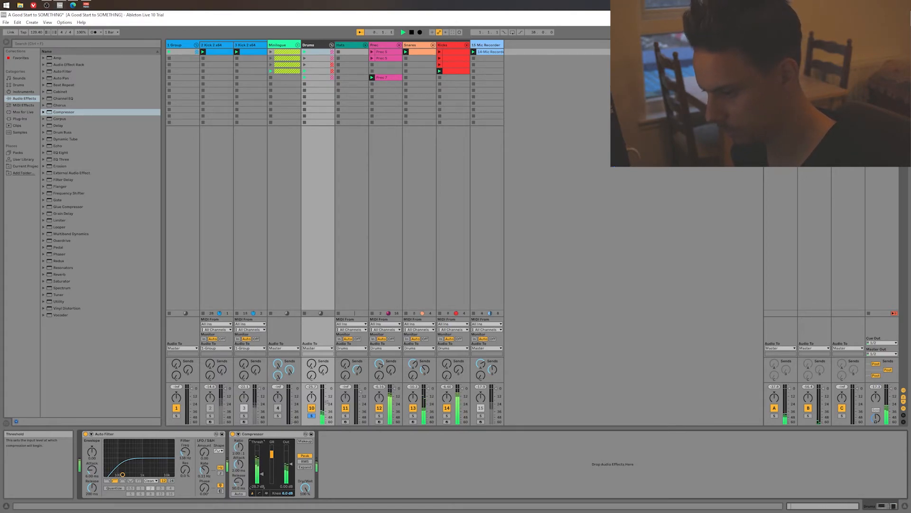
{"action": "left_click_drag", "start_coordinate": [239, 447], "coordinate": [239, 418]}
{"action": "left_click_drag", "start_coordinate": [265, 482], "coordinate": [265, 485]}
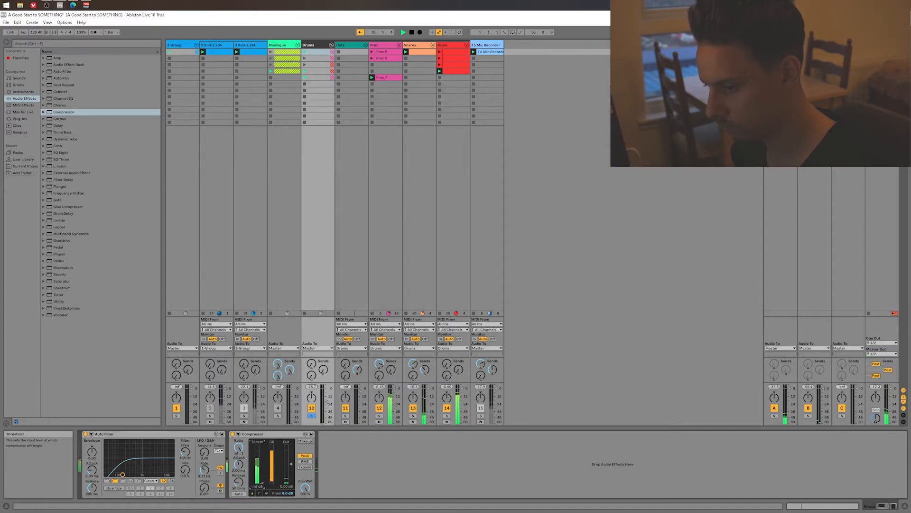
{"action": "left_click_drag", "start_coordinate": [265, 485], "coordinate": [265, 482]}
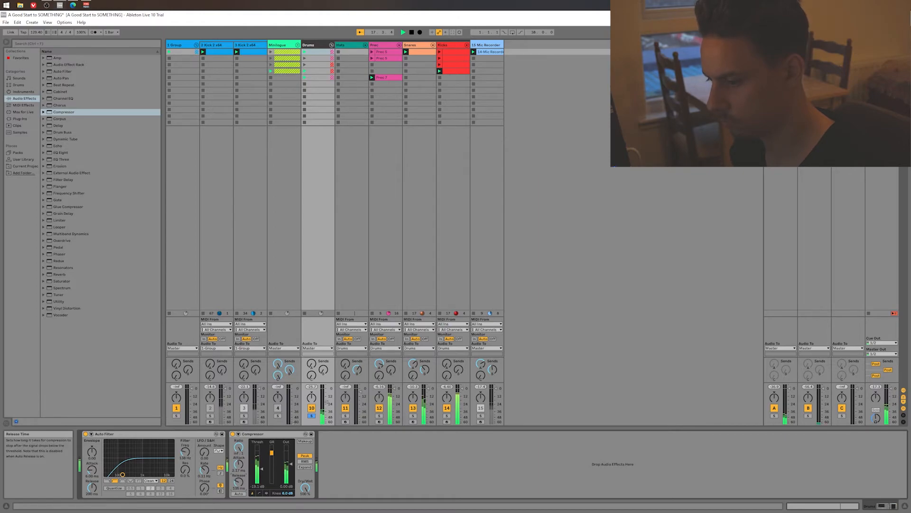
{"action": "left_click_drag", "start_coordinate": [286, 465], "coordinate": [287, 458]}
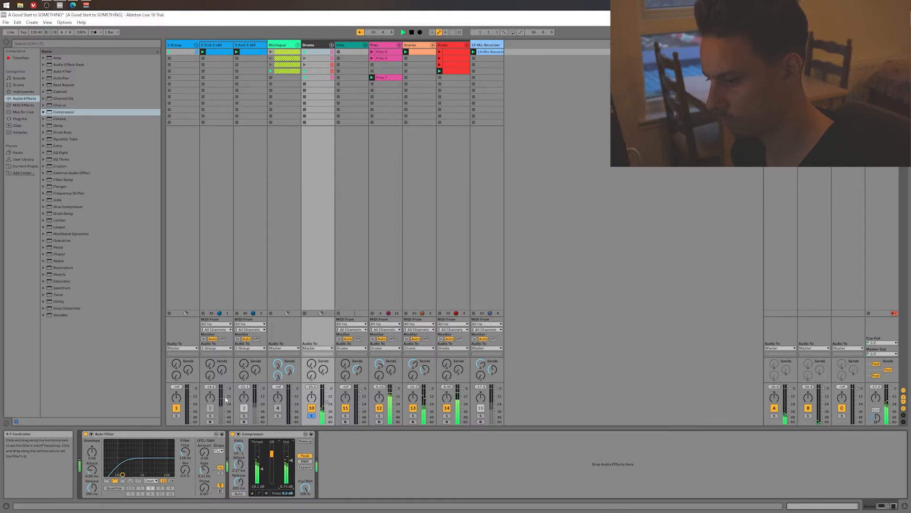
- Unsolo the Drums group and pull its Compressor's output gain far down to balance it against the mix
{"action": "left_click", "coordinate": [311, 415]}
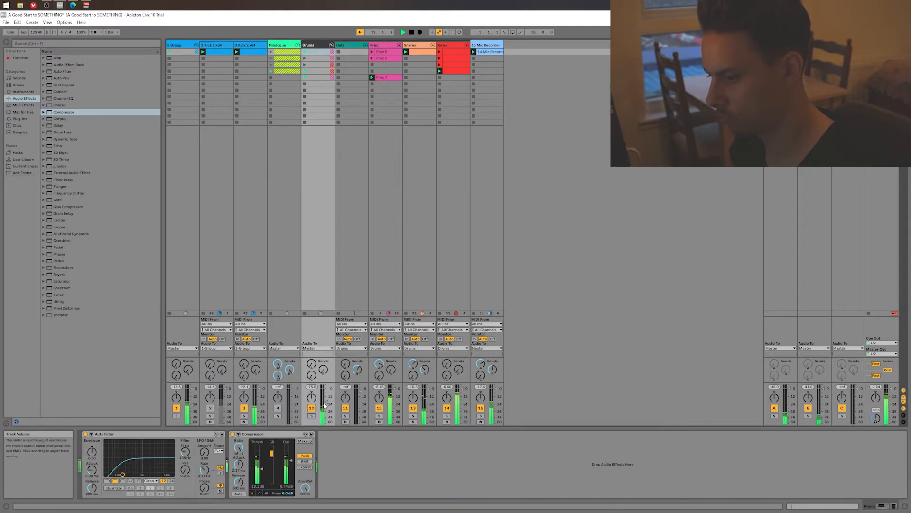
{"action": "left_click_drag", "start_coordinate": [286, 461], "coordinate": [288, 484]}
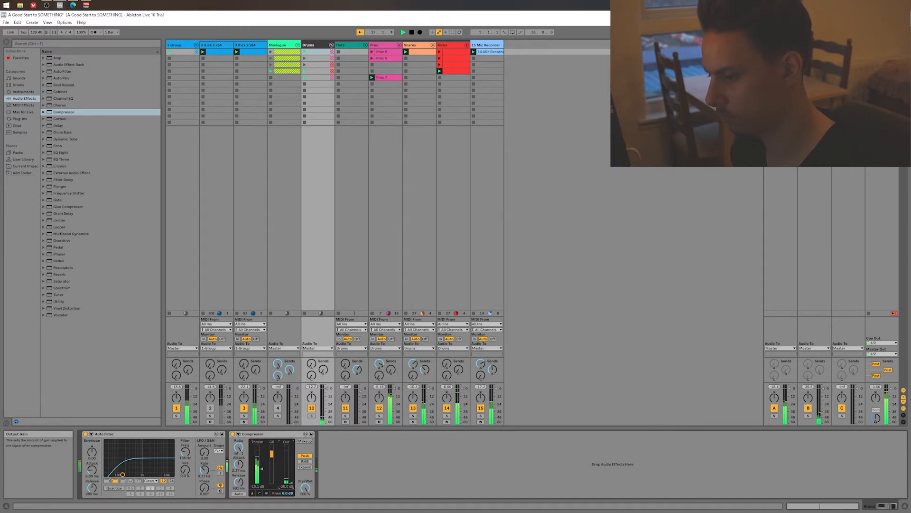
{"action": "left_click_drag", "start_coordinate": [286, 483], "coordinate": [287, 481]}
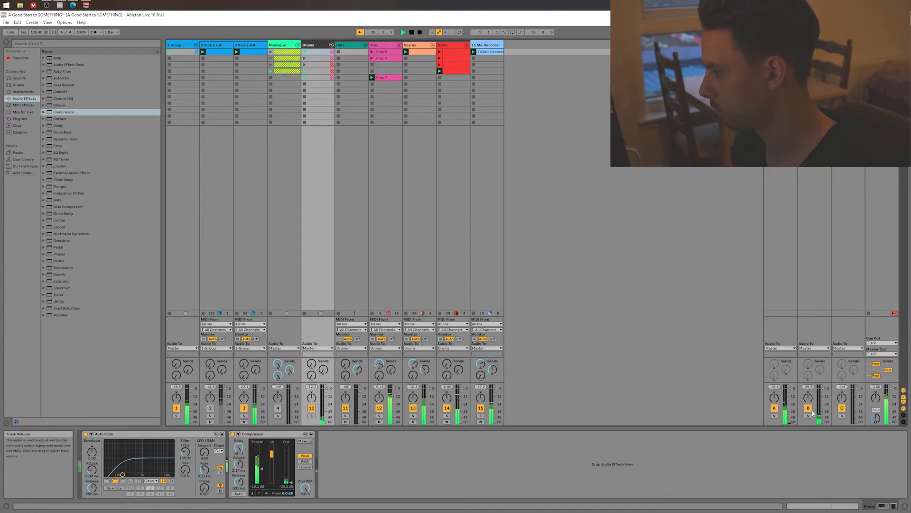
- Raise the Drums Compressor's output gain to about -17 dB and rebalance the return track volume
{"action": "left_click_drag", "start_coordinate": [287, 484], "coordinate": [287, 478]}
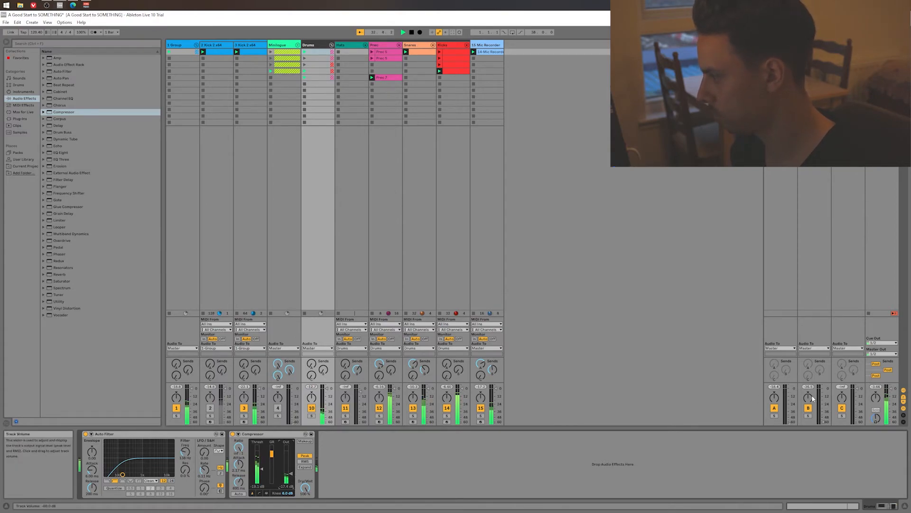
{"action": "left_click_drag", "start_coordinate": [791, 421], "coordinate": [790, 416]}
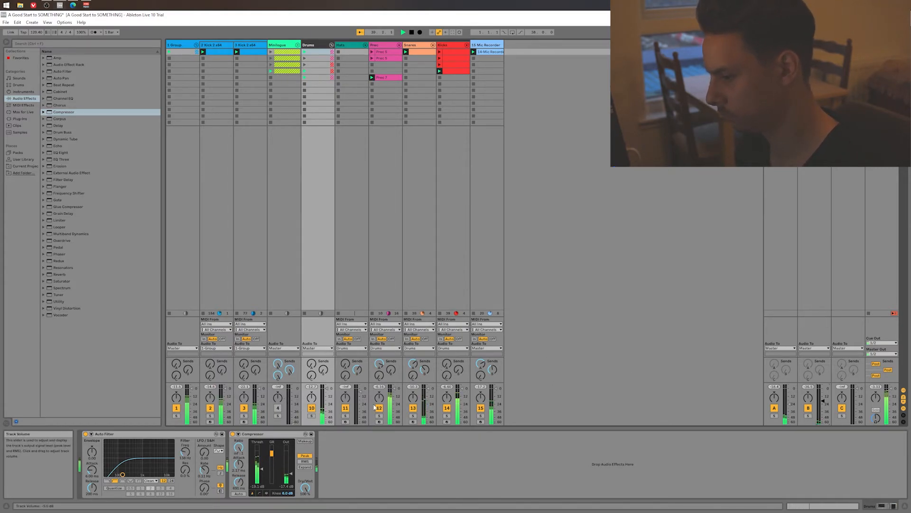
- Try a shorter loop starting at 15.3 in the lowest percussion clip and respace the upper row's notes evenly within it
{"action": "left_click", "coordinate": [453, 70]}
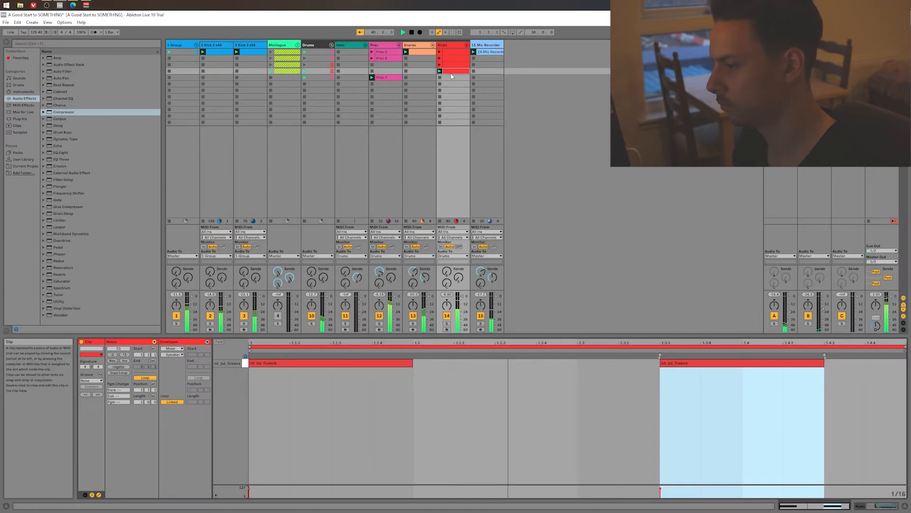
{"action": "left_click", "coordinate": [385, 77]}
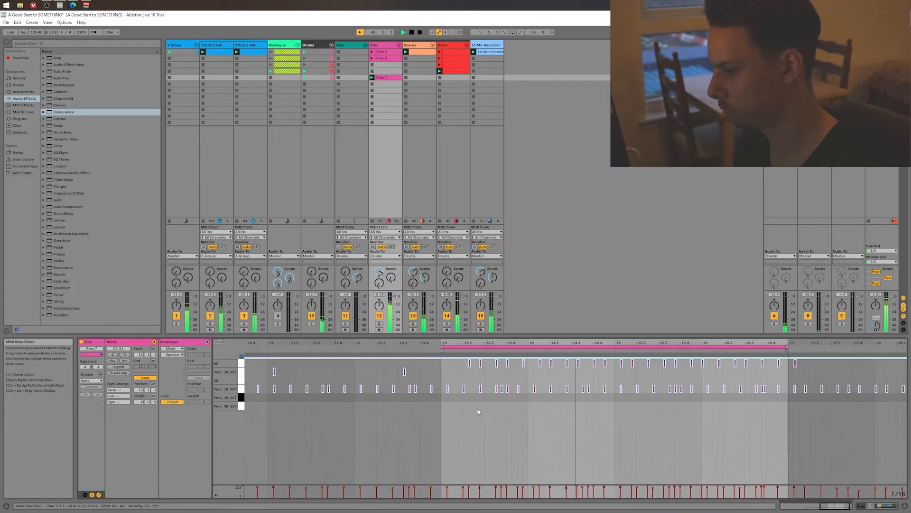
{"action": "mouse_move", "coordinate": [406, 347]}
{"action": "left_mouse_down"}
{"action": "mouse_move", "coordinate": [668, 351]}
{"action": "mouse_move", "coordinate": [623, 354]}
{"action": "left_mouse_up"}
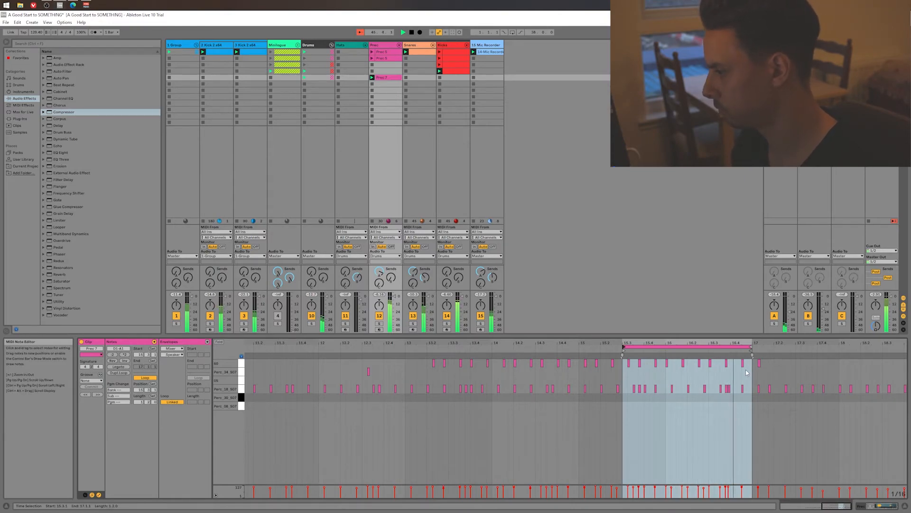
{"action": "left_click_drag", "start_coordinate": [629, 363], "coordinate": [624, 363]}
{"action": "left_click", "coordinate": [640, 363]}
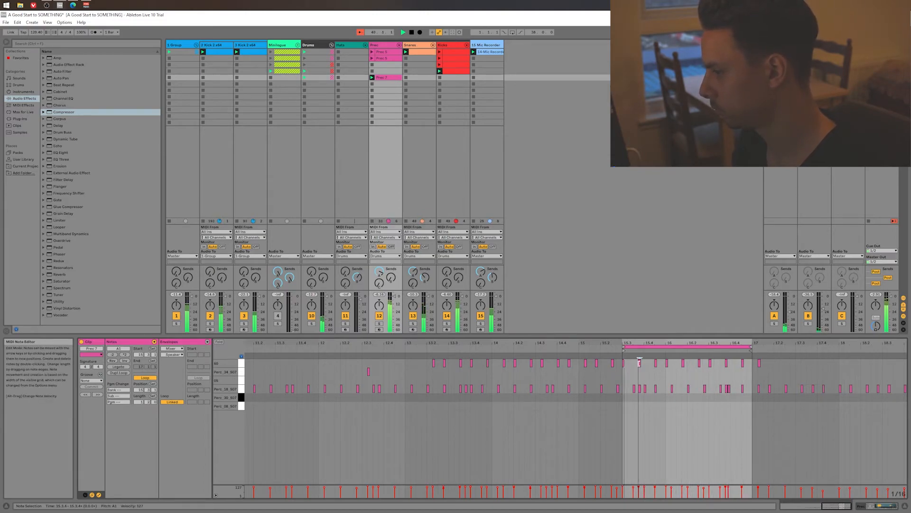
{"action": "left_click_drag", "start_coordinate": [639, 363], "coordinate": [689, 364]}
{"action": "left_click", "coordinate": [698, 366]}
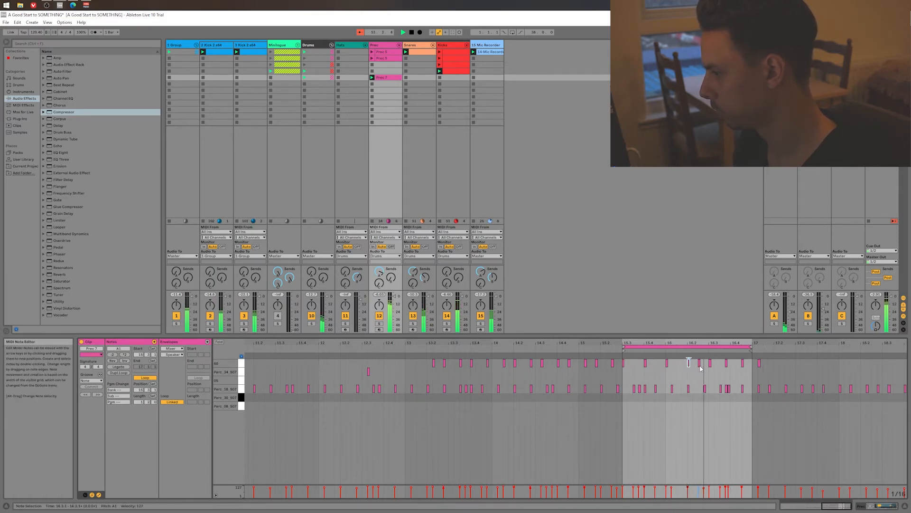
{"action": "left_click_drag", "start_coordinate": [726, 363], "coordinate": [738, 369]}
{"action": "left_click", "coordinate": [742, 368]}
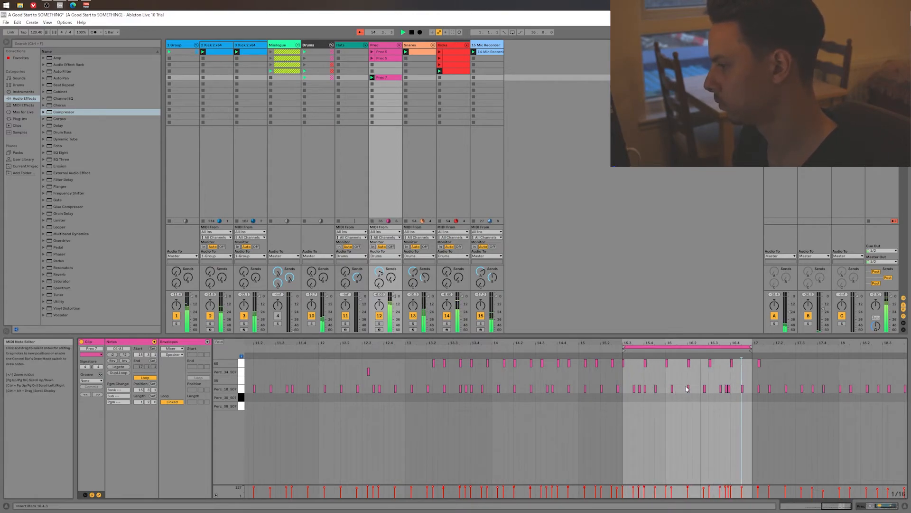
- Solo the Snares, the red drum track and the percussion track in turn to hear what each contributes
{"action": "left_click", "coordinate": [412, 324]}
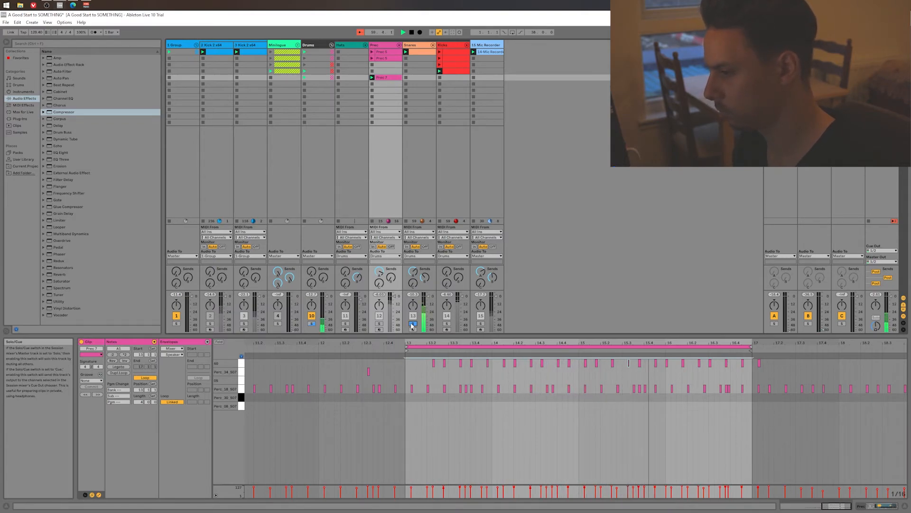
{"action": "left_click", "coordinate": [412, 325]}
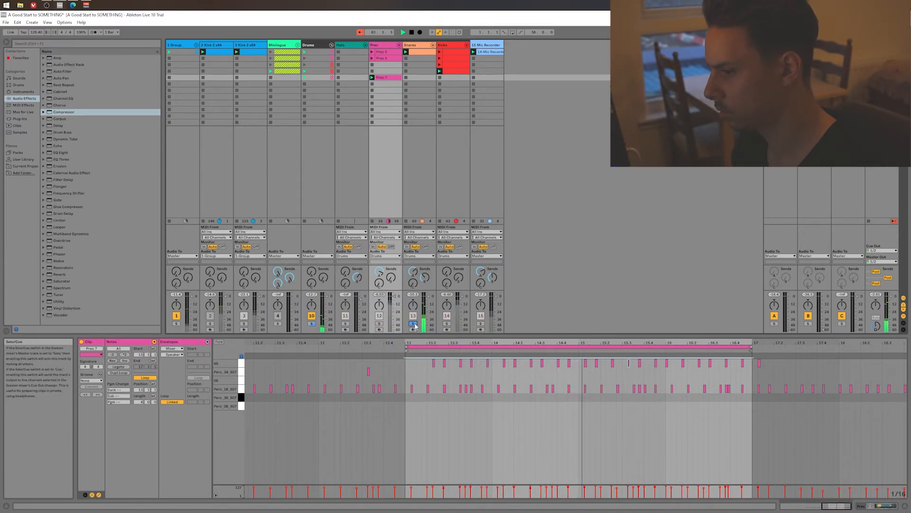
{"action": "left_click", "coordinate": [446, 324]}
{"action": "left_click", "coordinate": [446, 324]}
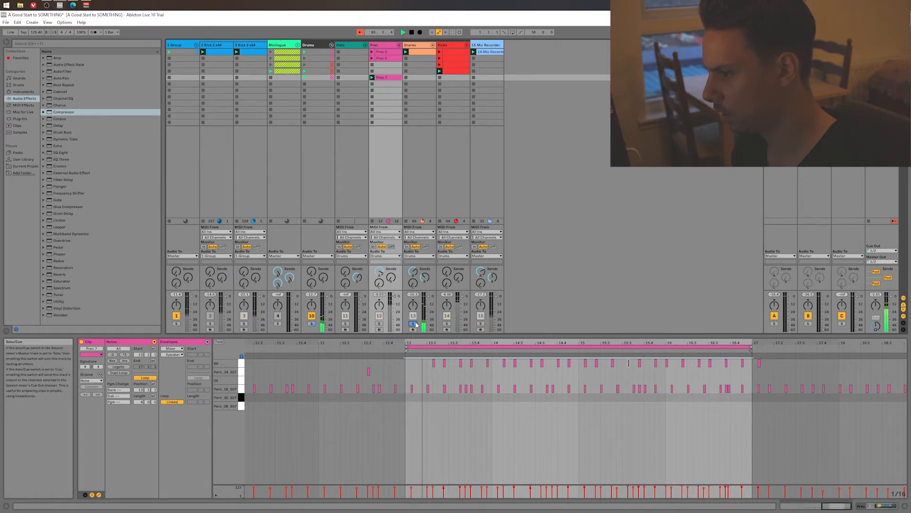
{"action": "left_click", "coordinate": [379, 323]}
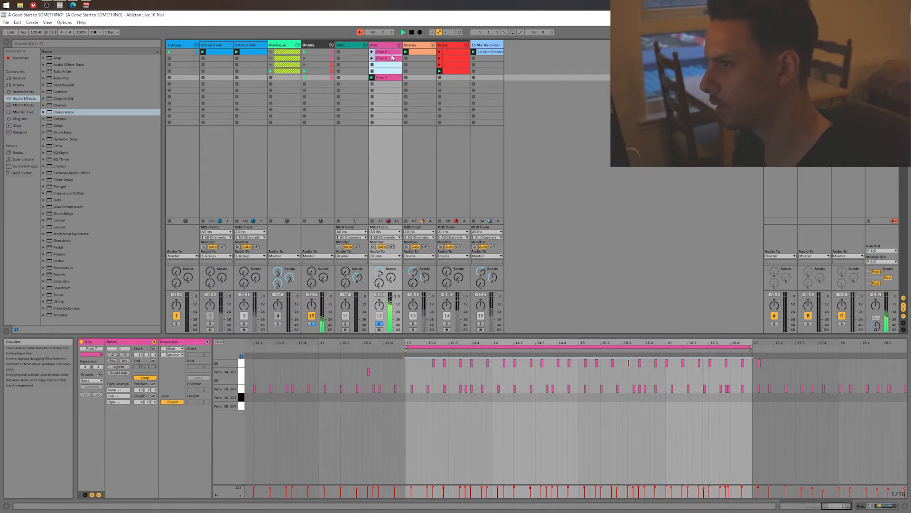
- Delete the unused percussion and red drum clips and move the remaining clip of each track into the first scene
{"action": "left_click", "coordinate": [450, 65]}
{"action": "left_click", "coordinate": [454, 53], "text": "shift"}
{"action": "key", "text": "Delete"}
{"action": "left_click_drag", "start_coordinate": [453, 71], "coordinate": [452, 54]}
{"action": "left_click_drag", "start_coordinate": [386, 77], "coordinate": [395, 59]}
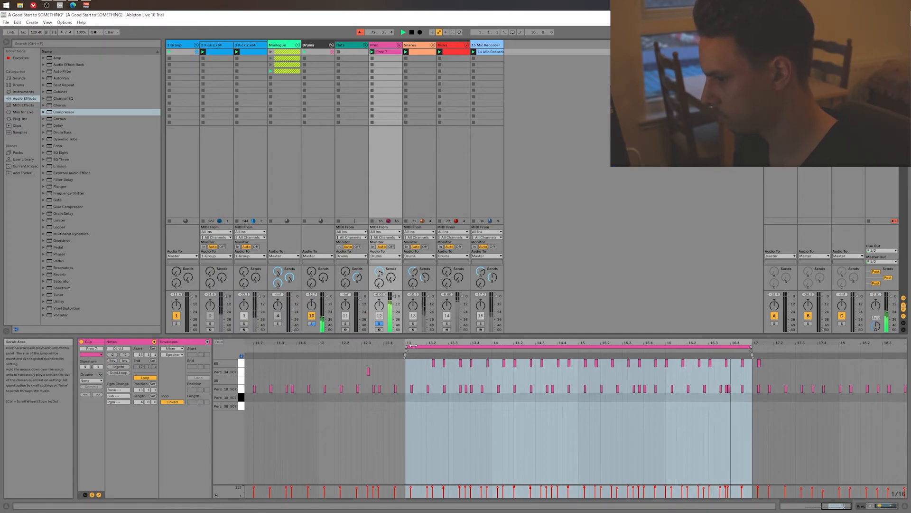
- Shorten the percussion clip's loop to start at 16.3, unsolo the percussion track and restart playback
{"action": "mouse_move", "coordinate": [406, 348]}
{"action": "left_mouse_down"}
{"action": "mouse_move", "coordinate": [737, 349]}
{"action": "mouse_move", "coordinate": [709, 348]}
{"action": "left_mouse_up"}
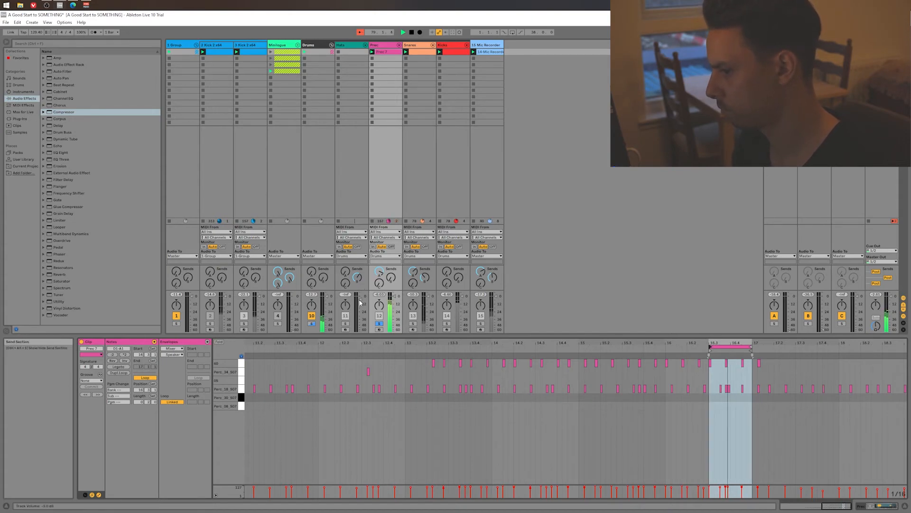
{"action": "left_click", "coordinate": [380, 325]}
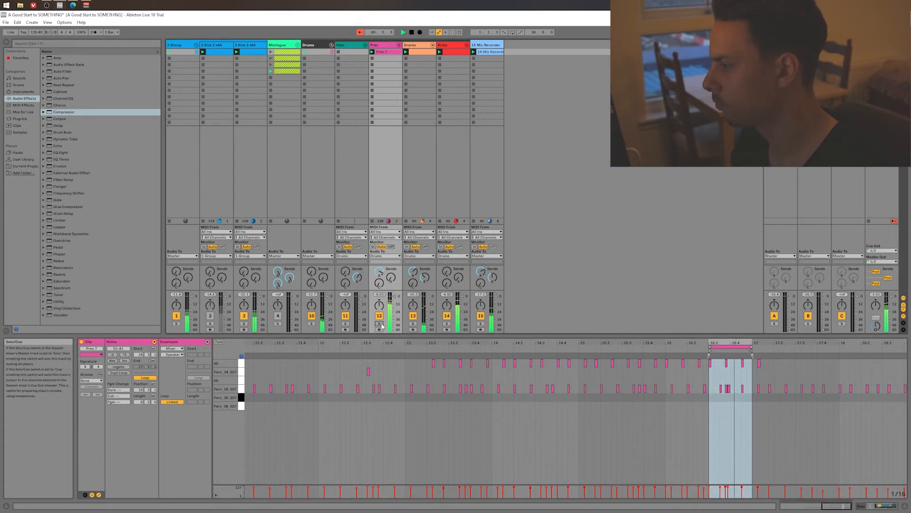
{"action": "key", "text": "space"}
{"action": "key", "text": "space"}
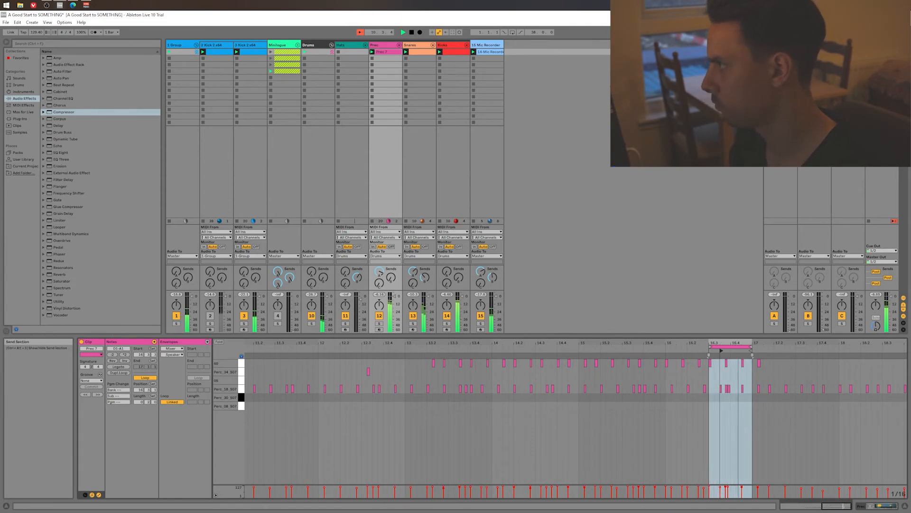
- Add a Compressor before the L1+ Ultramaximizer on the Master track and switch off its makeup gain
{"action": "left_click", "coordinate": [882, 208]}
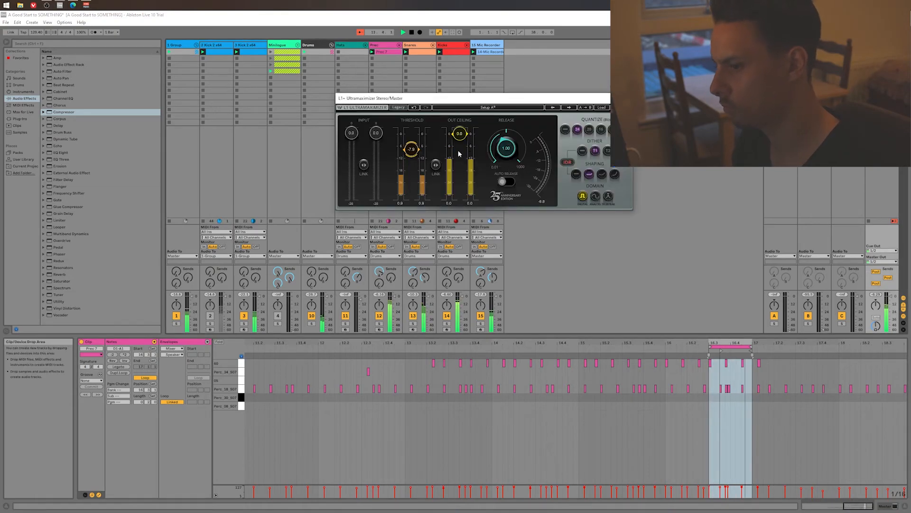
{"action": "left_click", "coordinate": [882, 221]}
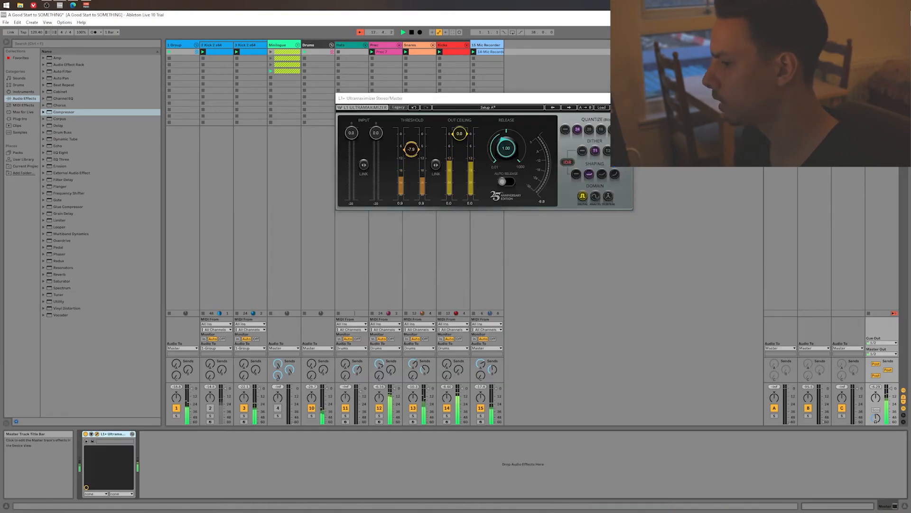
{"action": "left_click_drag", "start_coordinate": [63, 114], "coordinate": [122, 149]}
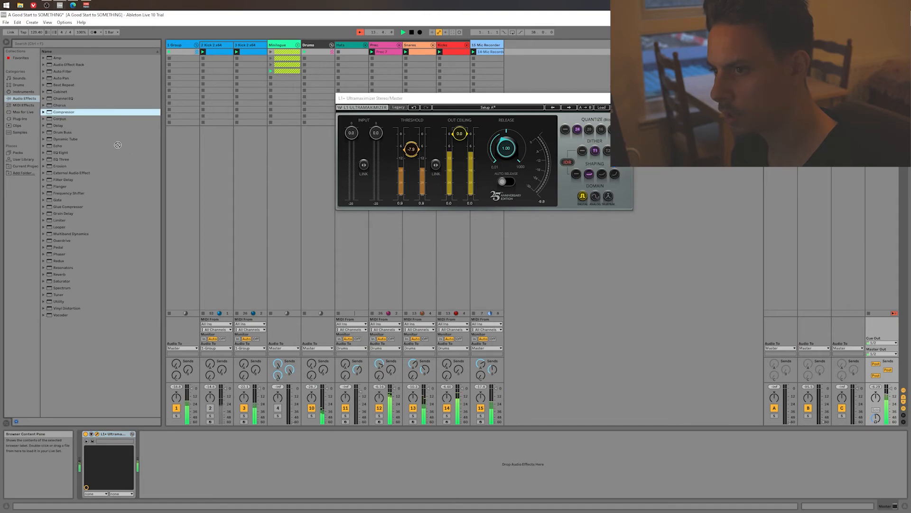
{"action": "left_click_drag", "start_coordinate": [60, 115], "coordinate": [92, 441]}
{"action": "left_click", "coordinate": [157, 441]}
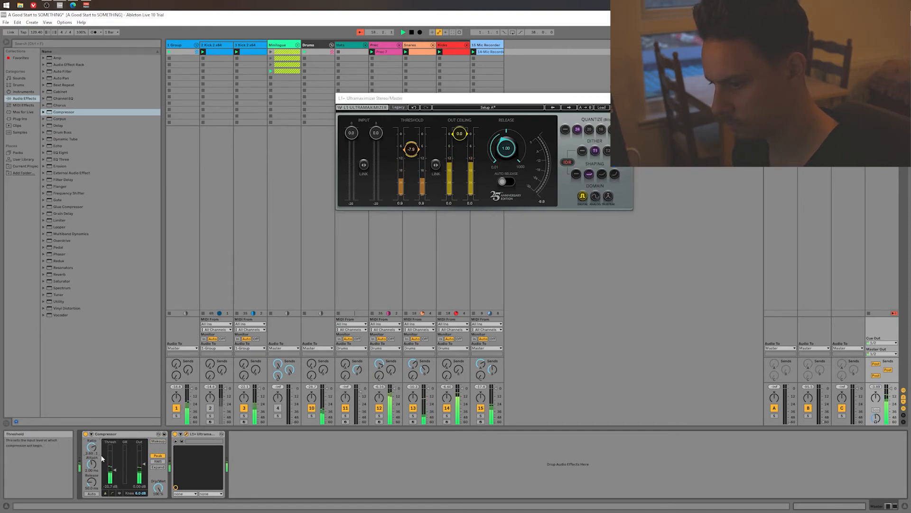
- Reactivate the first kick track and adjust the Master Compressor's threshold, attack, release and output gain by ear
{"action": "left_click", "coordinate": [210, 408]}
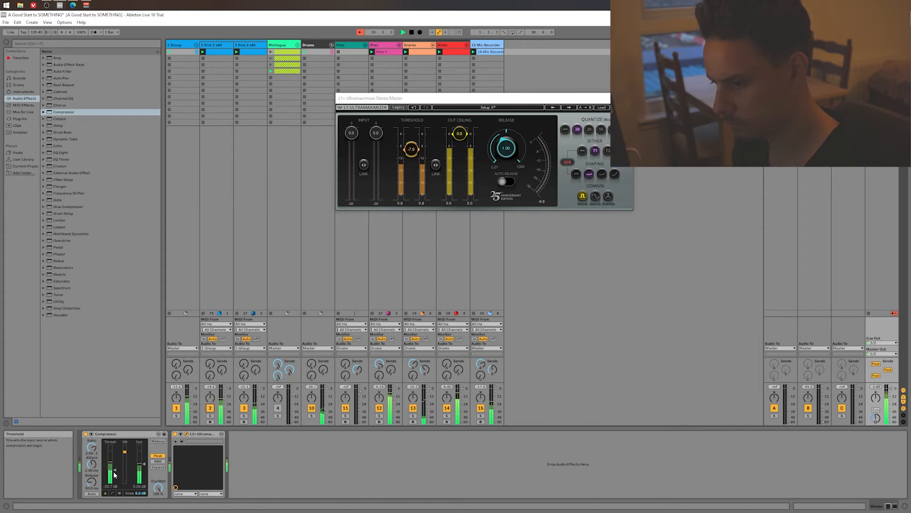
{"action": "left_click_drag", "start_coordinate": [116, 473], "coordinate": [117, 475]}
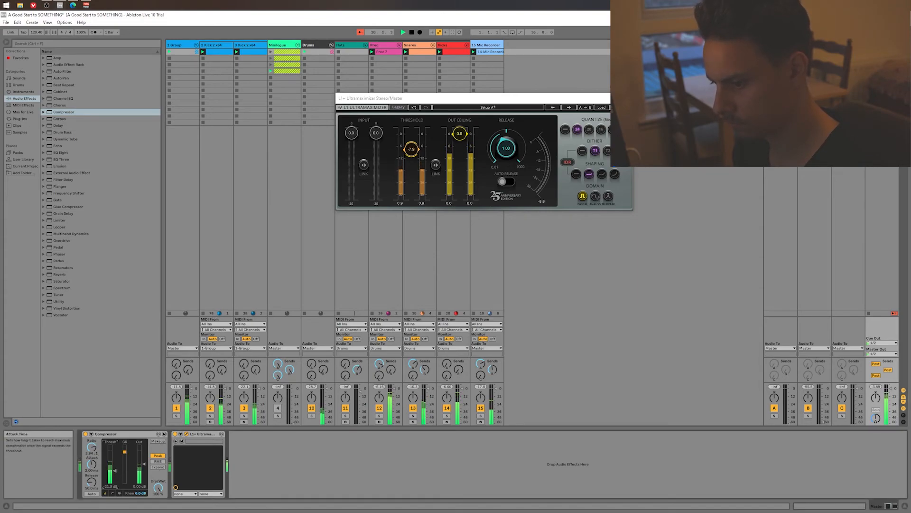
{"action": "left_click_drag", "start_coordinate": [143, 463], "coordinate": [144, 460]}
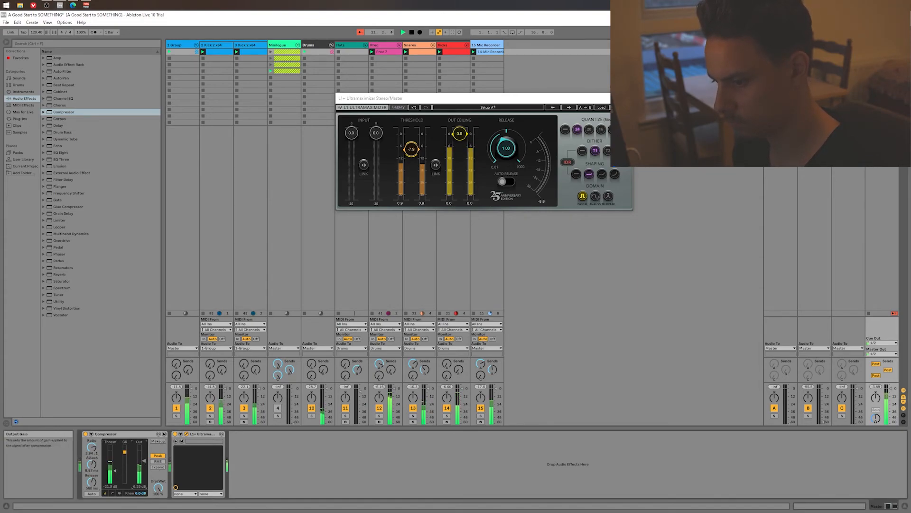
- Compare the mix with the Master Compressor bypassed and enabled, fine-tune its output gain and close the limiter window
{"action": "left_click", "coordinate": [86, 434]}
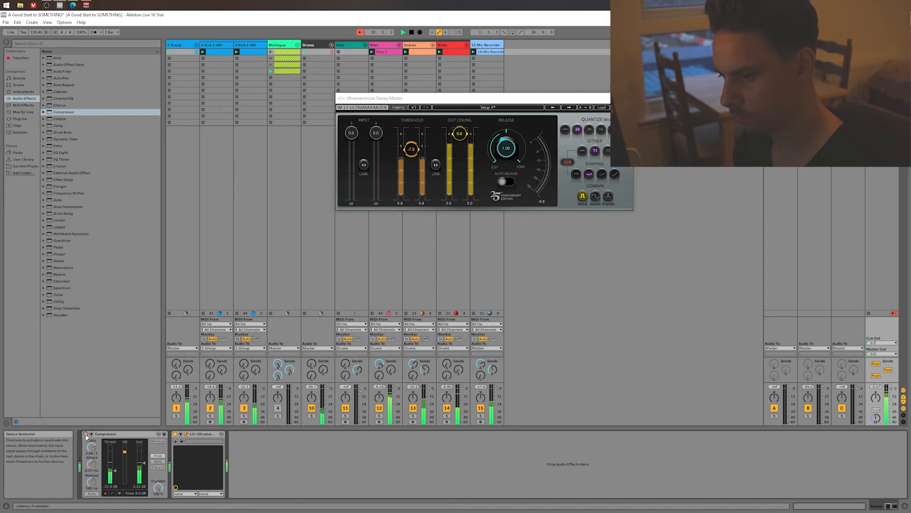
{"action": "left_click", "coordinate": [86, 434]}
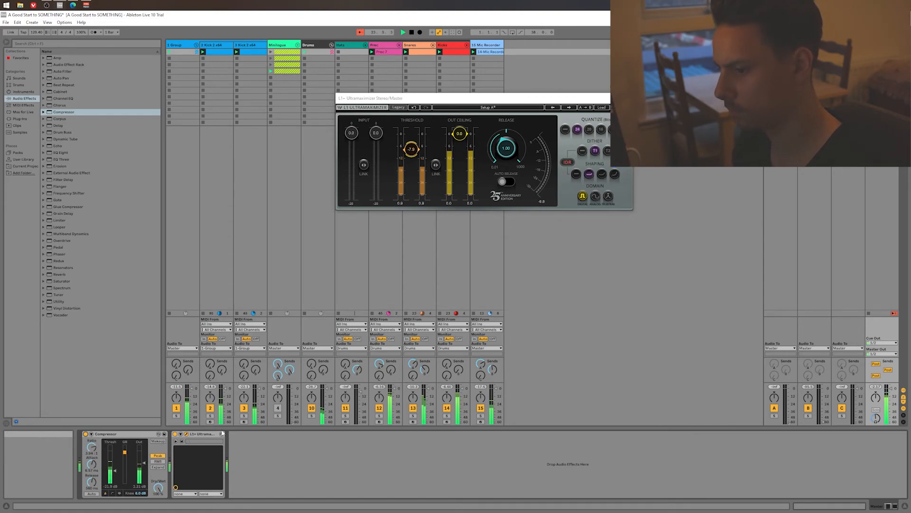
{"action": "left_click_drag", "start_coordinate": [144, 462], "coordinate": [144, 460]}
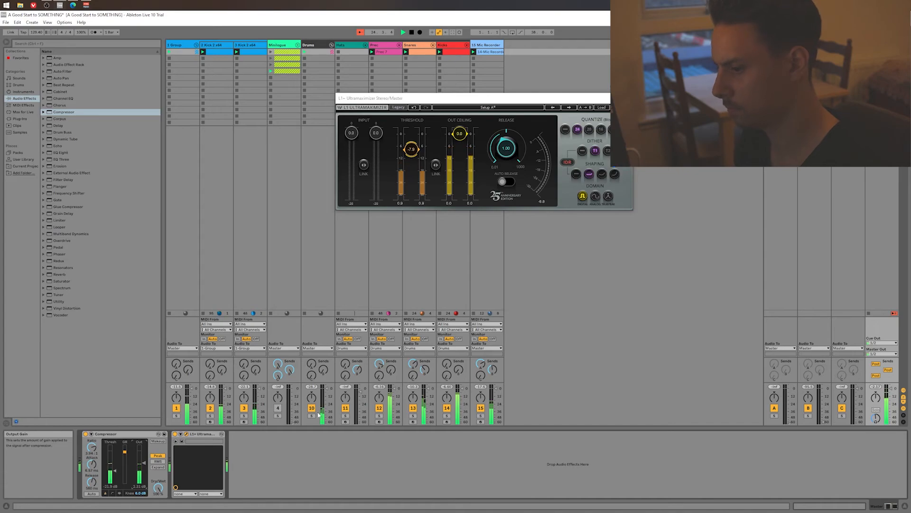
{"action": "left_click", "coordinate": [627, 98]}
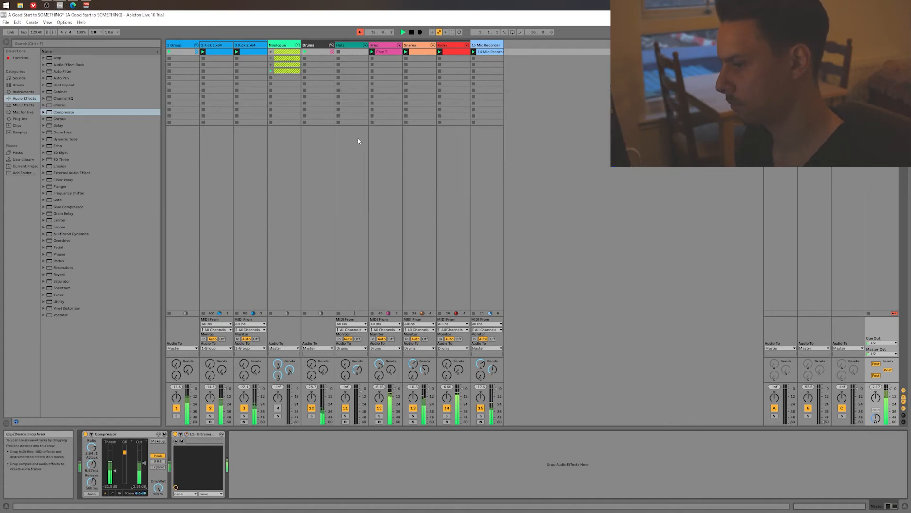
- Create a clip in the hats track's first scene and add a lower-row hat note on each of the four beats
{"action": "double_click", "coordinate": [352, 51]}
{"action": "double_click", "coordinate": [427, 372]}
{"action": "double_click", "coordinate": [590, 372]}
{"action": "double_click", "coordinate": [759, 372]}
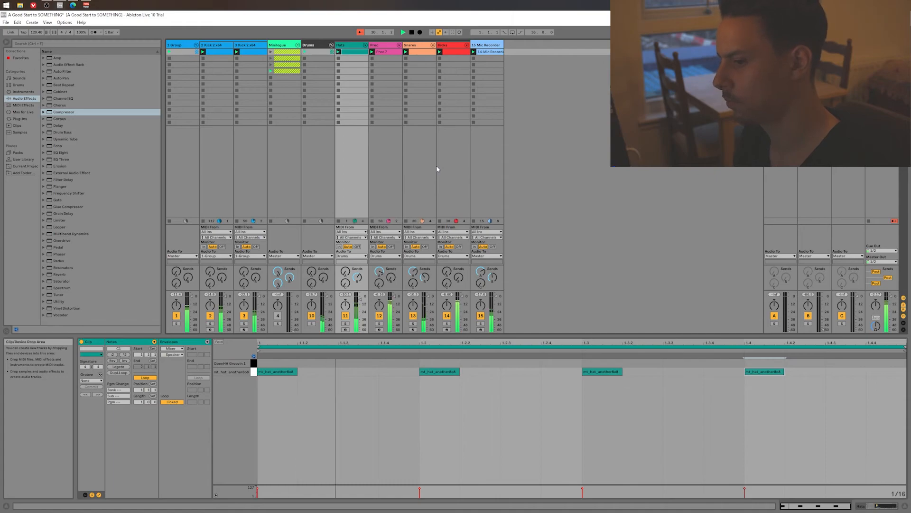
- Try the four hat notes on the open hi-hat row and shift them back to the lower row
{"action": "key", "text": "ctrl+a"}
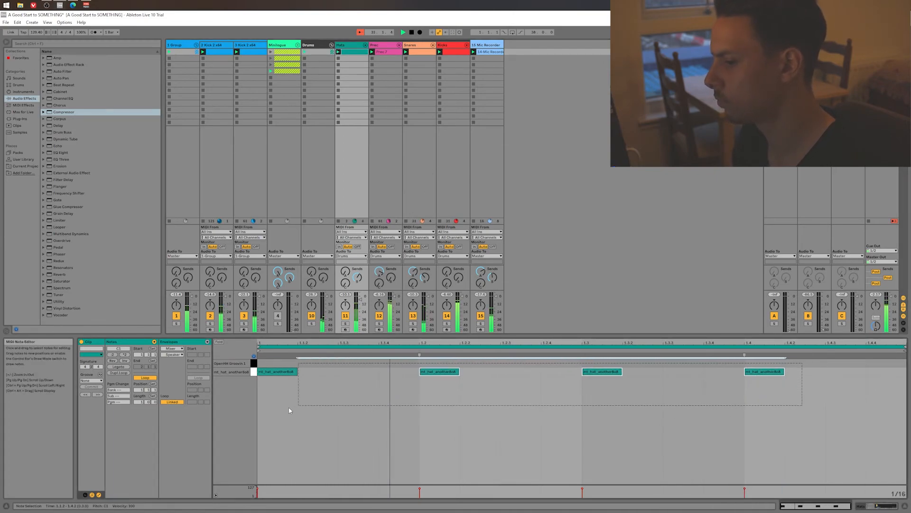
{"action": "key", "text": "Up"}
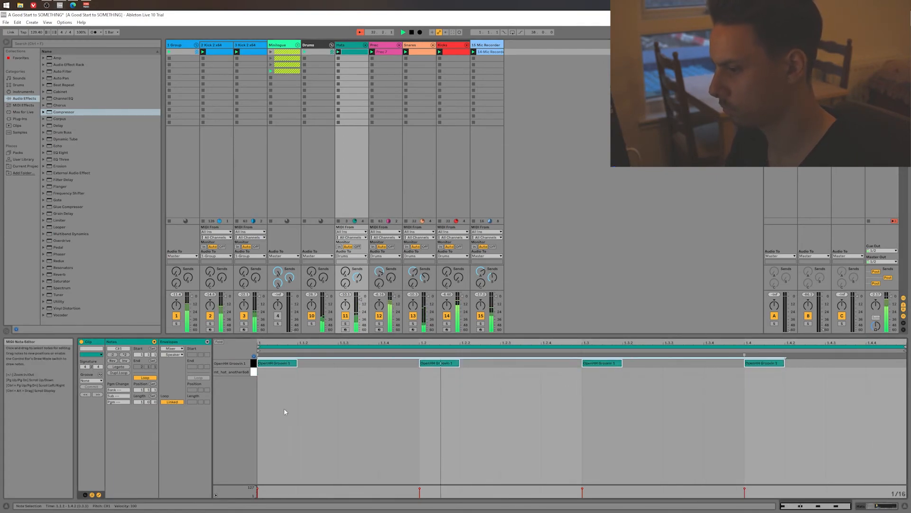
{"action": "key", "text": "Down"}
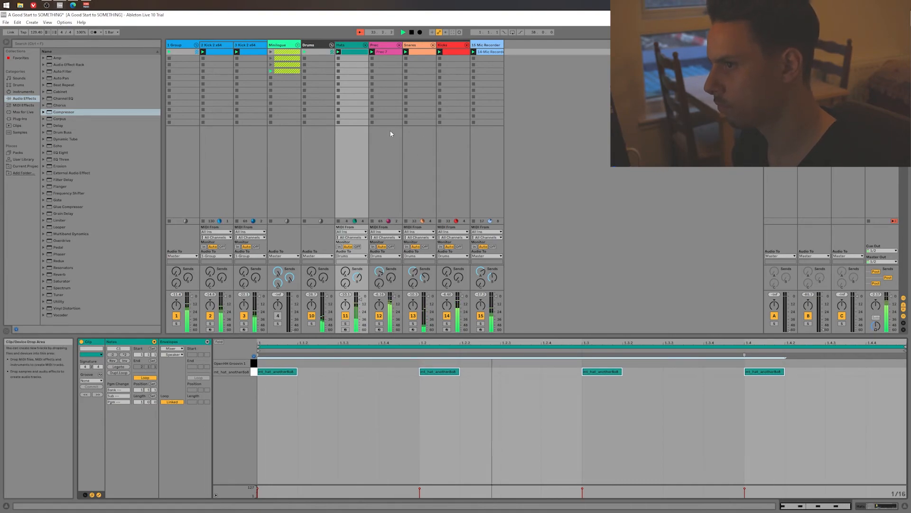
- Lower the project tempo slightly by ear while the kick and drum loops keep playing
{"action": "left_click_drag", "start_coordinate": [36, 32], "coordinate": [36, 37]}
{"action": "left_click", "coordinate": [214, 53]}
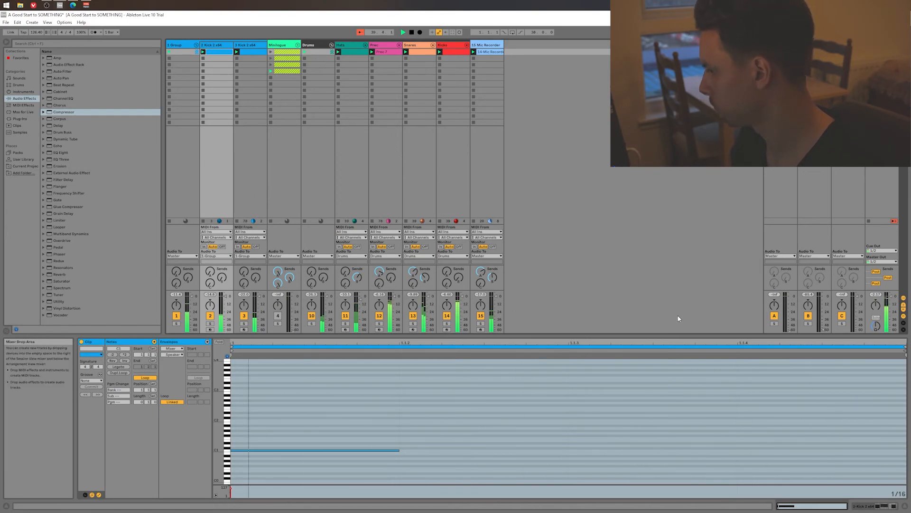
{"action": "left_click", "coordinate": [289, 104]}
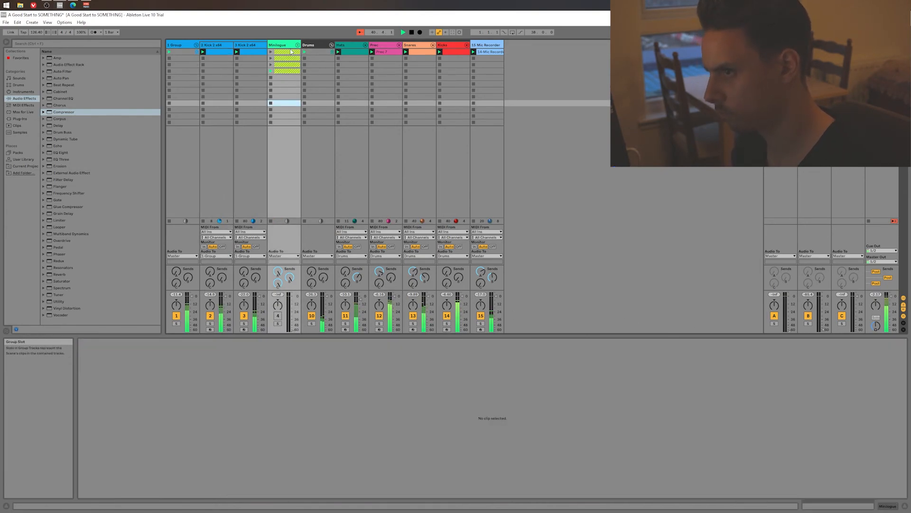
{"action": "left_click", "coordinate": [36, 31]}
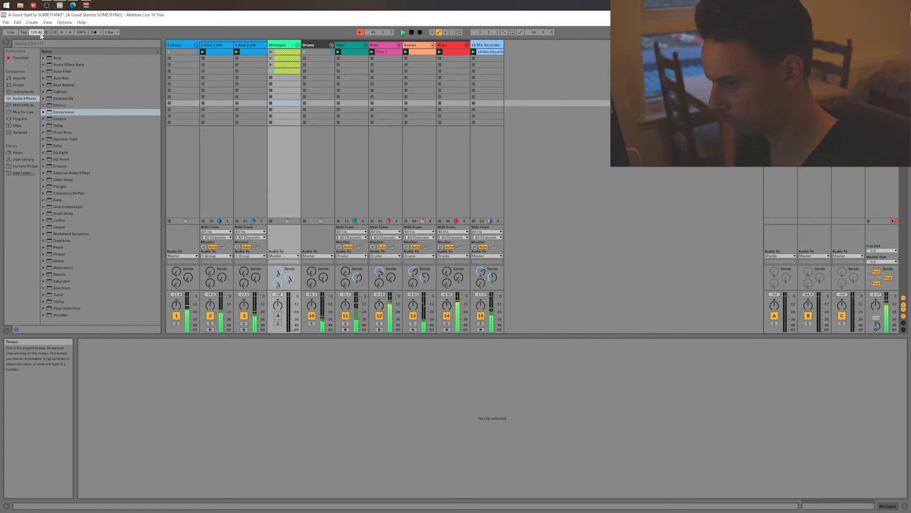
{"action": "left_click_drag", "start_coordinate": [36, 34], "coordinate": [36, 36]}
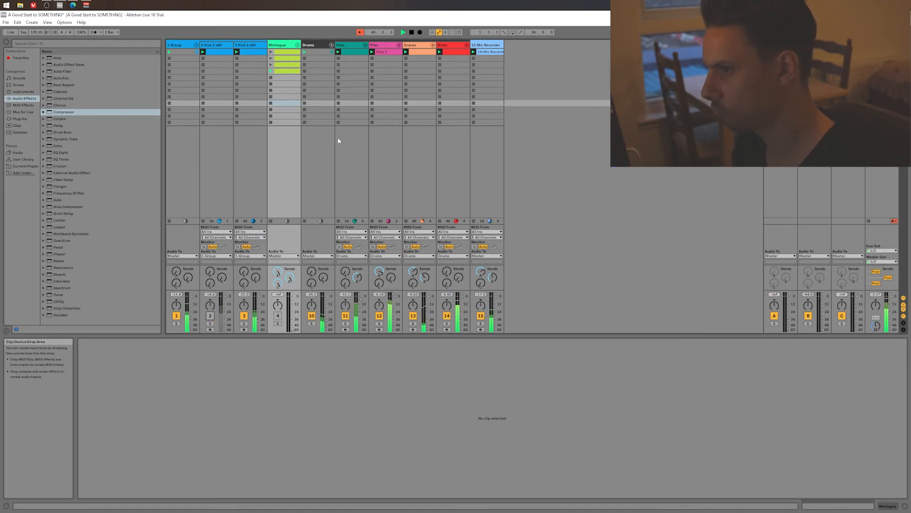
- In the Perc clip's looped section, shift one top-row note slightly later and delete the other top-row notes
{"action": "left_click", "coordinate": [277, 317]}
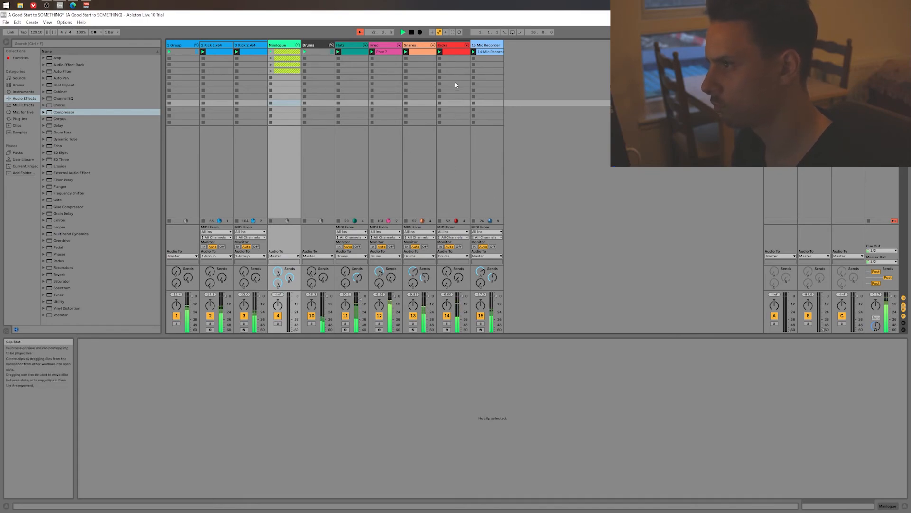
{"action": "left_click", "coordinate": [389, 53]}
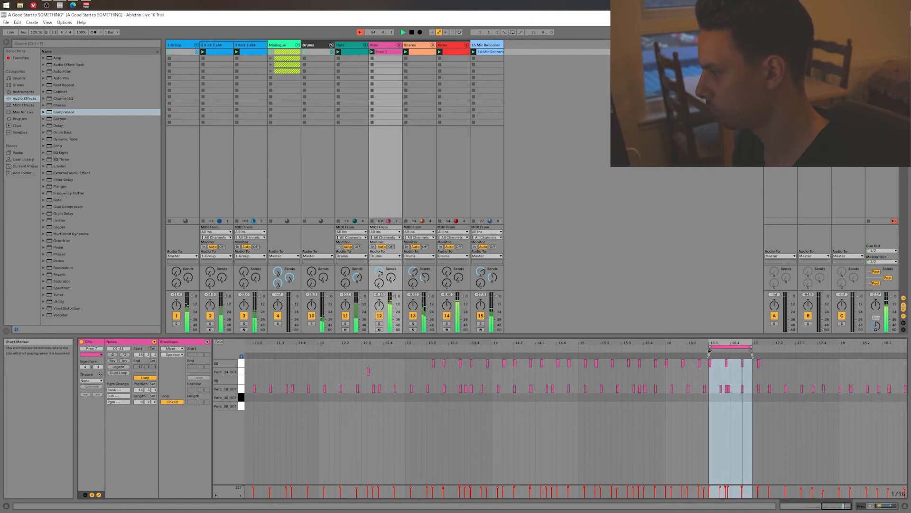
{"action": "left_click", "coordinate": [711, 363]}
{"action": "left_click_drag", "start_coordinate": [720, 367], "coordinate": [746, 368]}
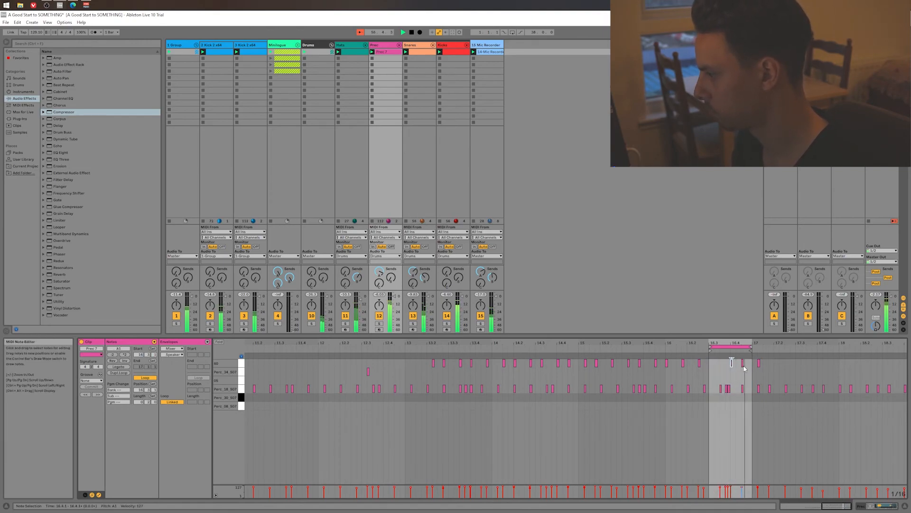
{"action": "left_click", "coordinate": [743, 365]}
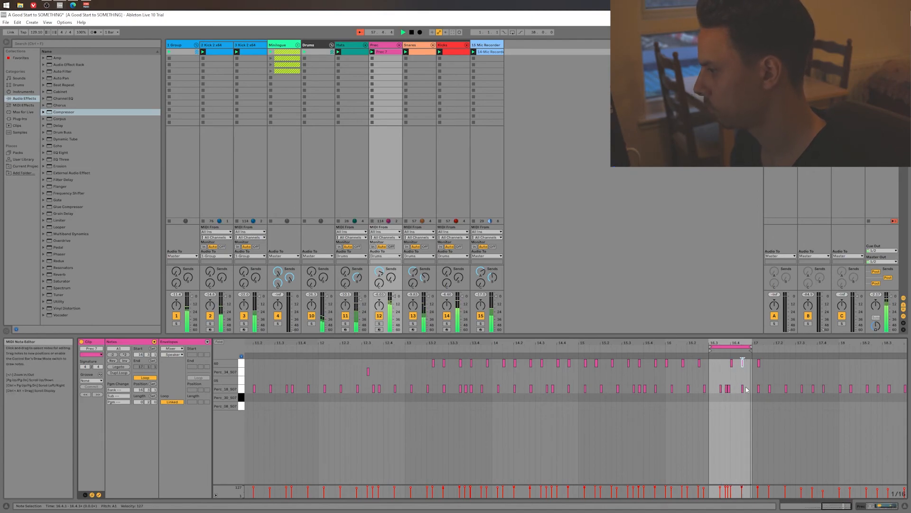
{"action": "key", "text": "shift+Tab"}
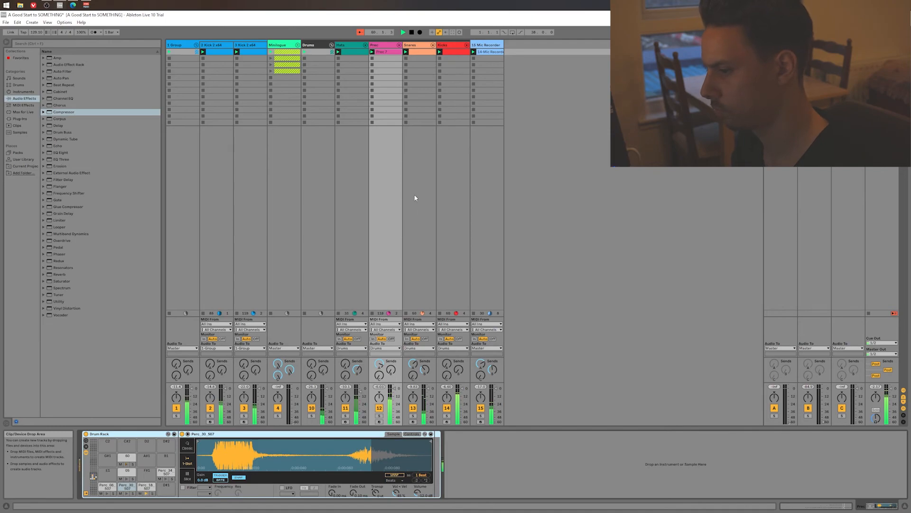
{"action": "key", "text": "shift+Tab"}
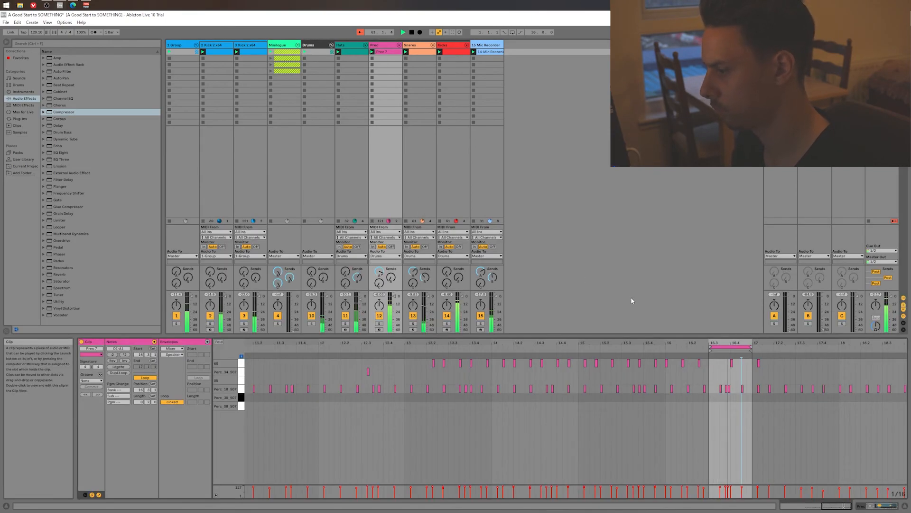
- Solo the Perc track, audition its individual drum rows and enlarge the note editor to examine the pattern
{"action": "left_click", "coordinate": [380, 324]}
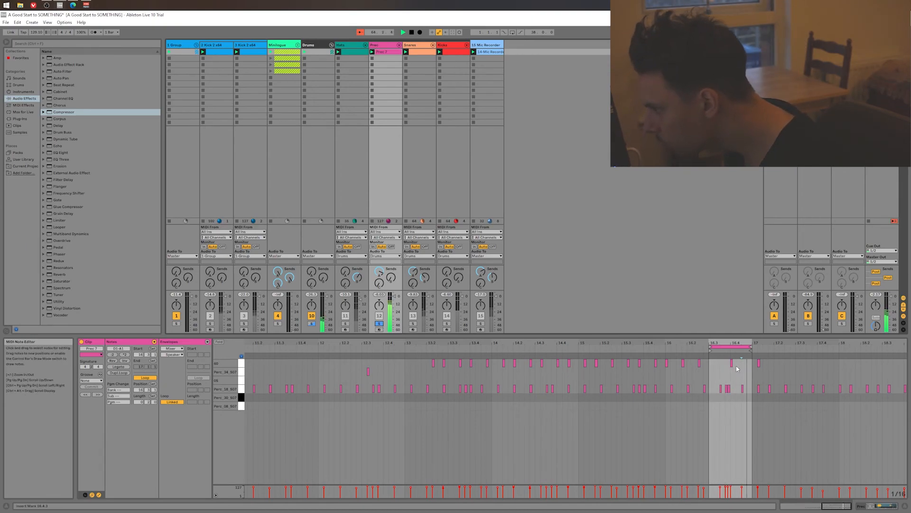
{"action": "left_click", "coordinate": [241, 364]}
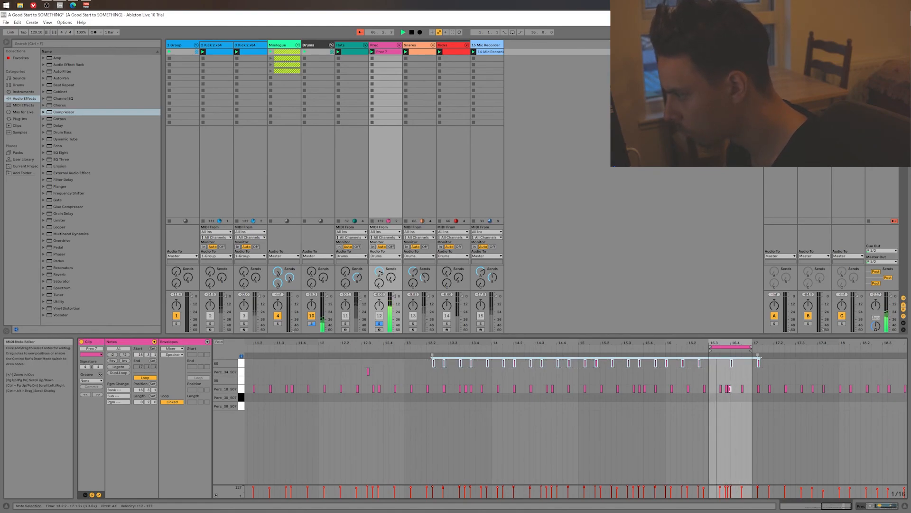
{"action": "left_click", "coordinate": [747, 378]}
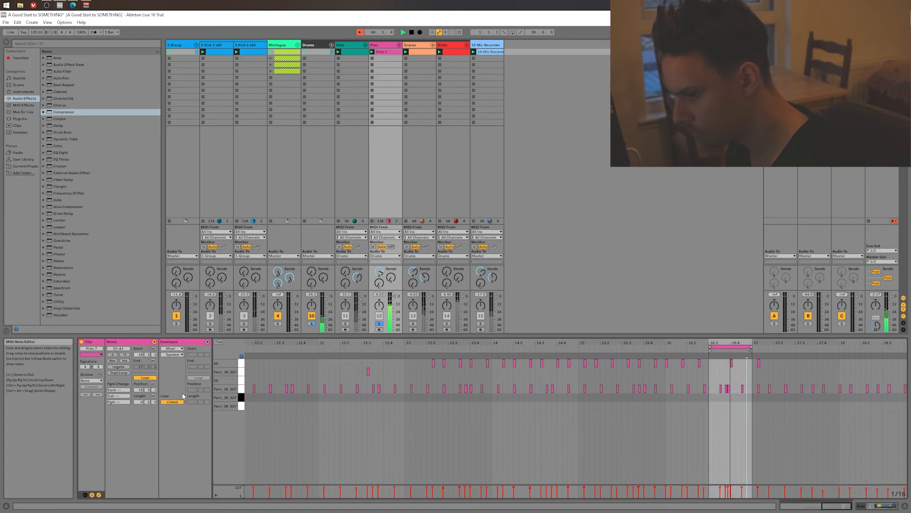
{"action": "left_click", "coordinate": [241, 389]}
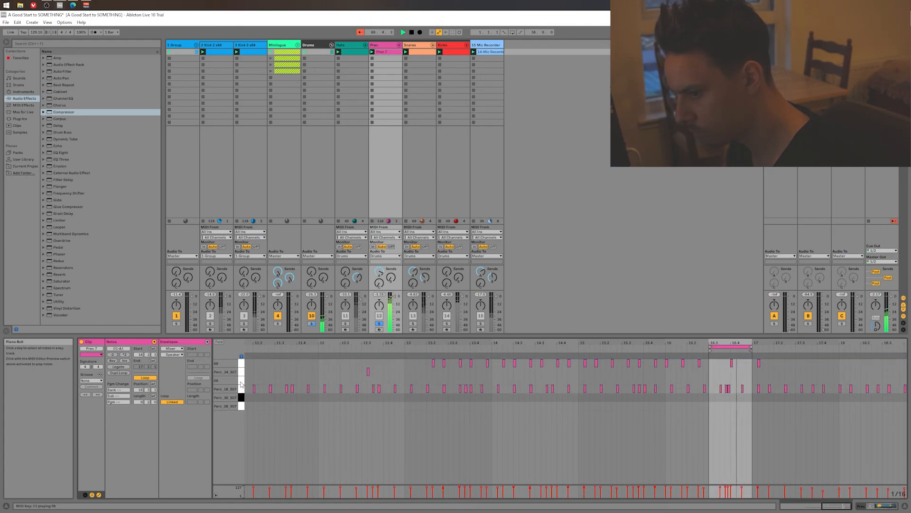
{"action": "left_click", "coordinate": [242, 407]}
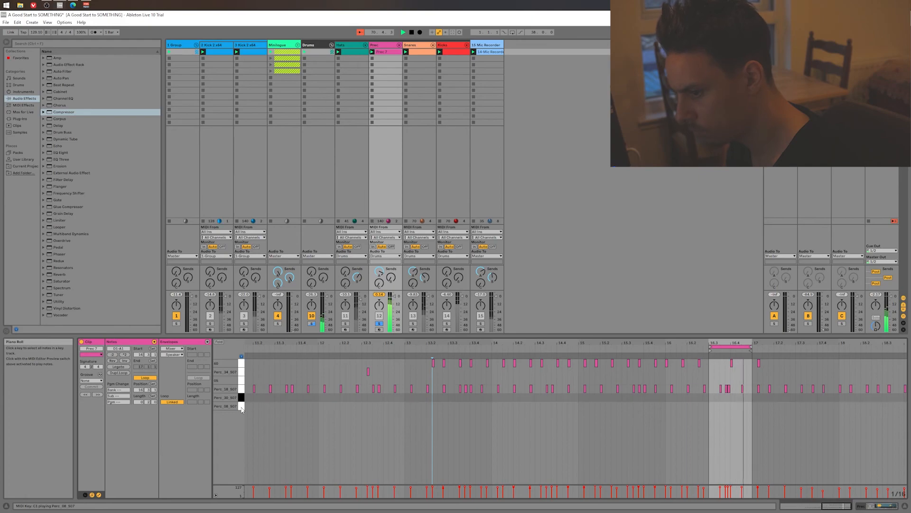
{"action": "left_click_drag", "start_coordinate": [367, 337], "coordinate": [367, 276]}
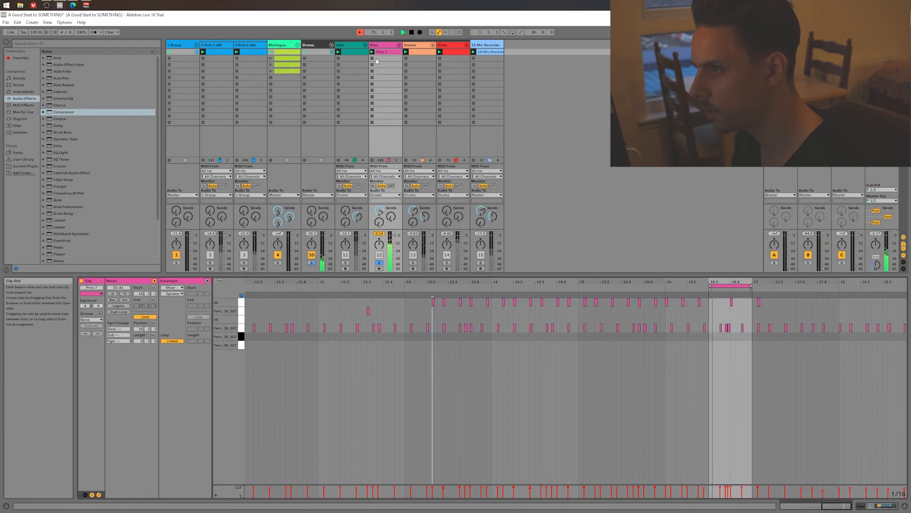
- In the Perc Drum Rack, try a longer fade-out on the Perc_18 sample, restore it and lengthen the fade-in instead
{"action": "key", "text": "shift+Tab"}
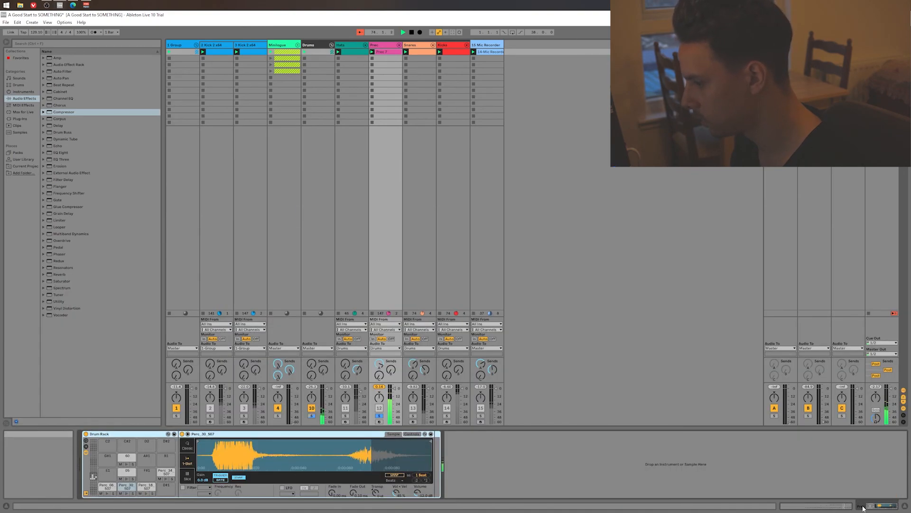
{"action": "left_click", "coordinate": [128, 459]}
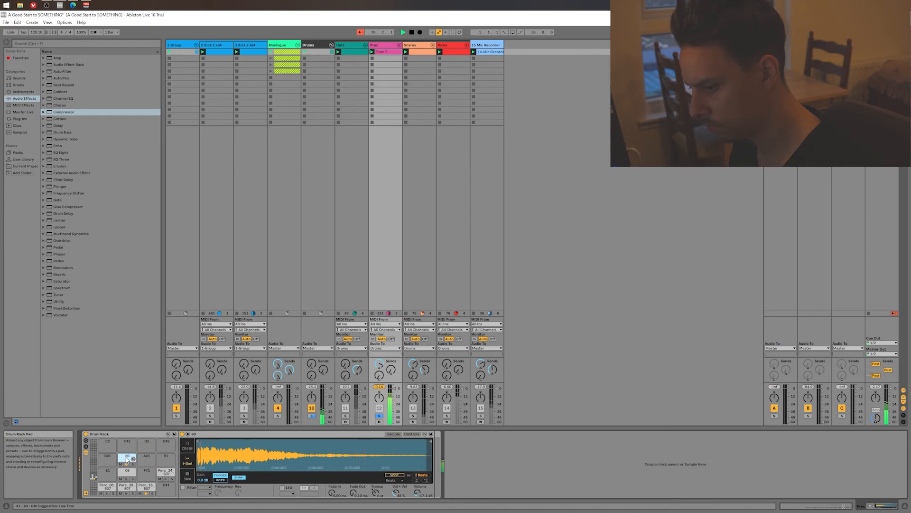
{"action": "left_click", "coordinate": [146, 487]}
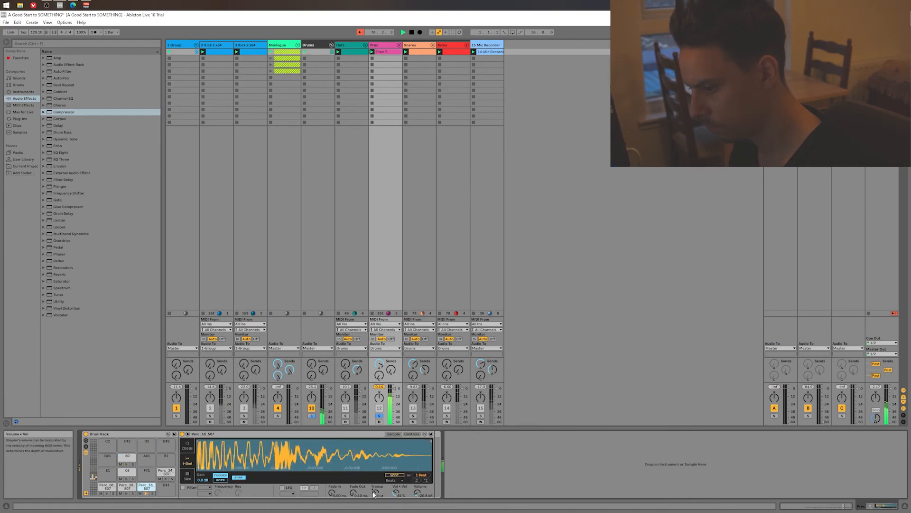
{"action": "left_click_drag", "start_coordinate": [353, 493], "coordinate": [353, 470]}
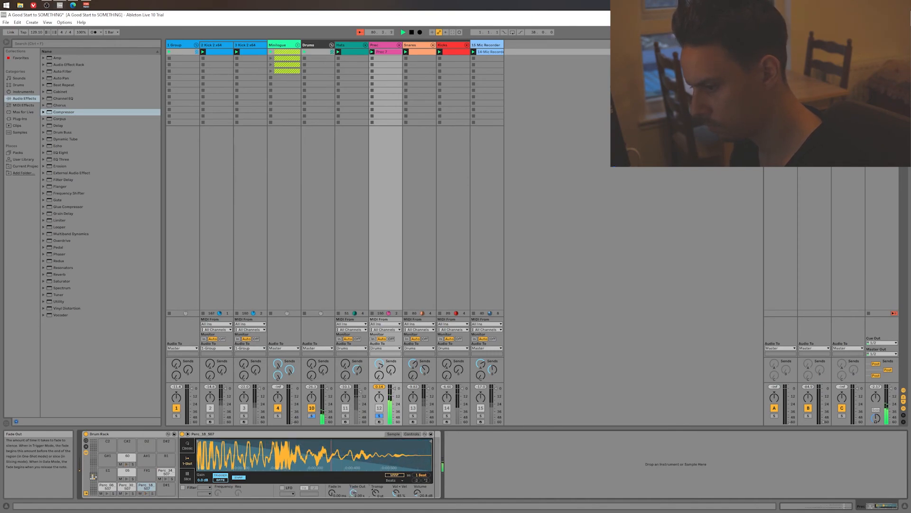
{"action": "mouse_move", "coordinate": [353, 493]}
{"action": "left_mouse_down"}
{"action": "mouse_move", "coordinate": [353, 510]}
{"action": "mouse_move", "coordinate": [331, 477]}
{"action": "mouse_move", "coordinate": [332, 491]}
{"action": "left_mouse_up"}
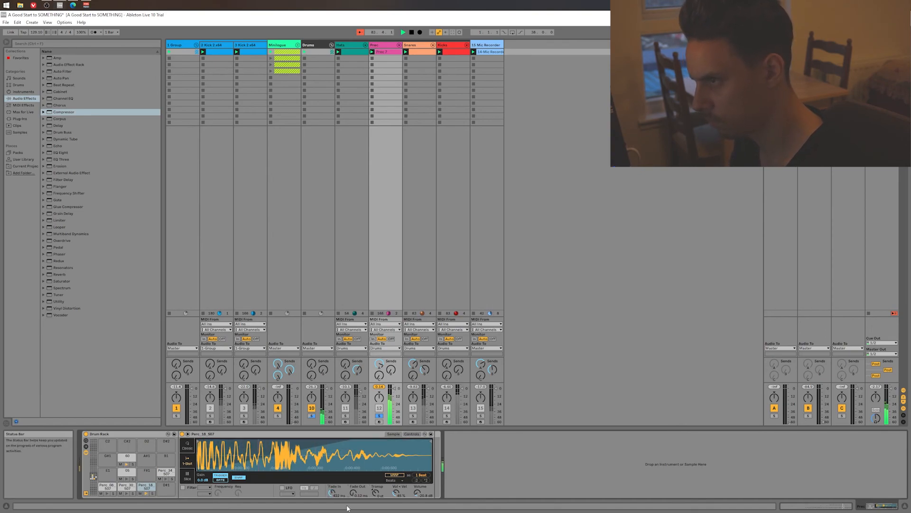
- Thin the Perc clip's loop to a single repositioned Perc_18 note, deleting the other looped notes, and unsolo the track
{"action": "left_click", "coordinate": [386, 52]}
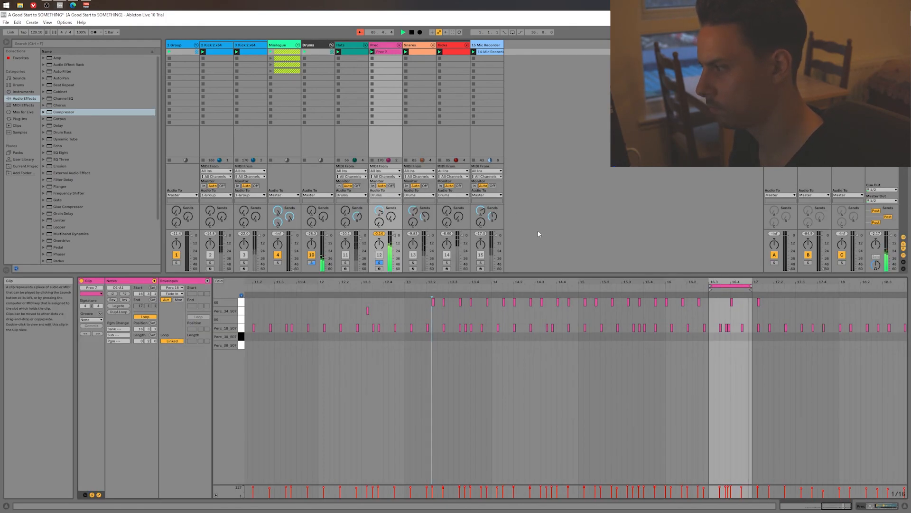
{"action": "left_click", "coordinate": [721, 328]}
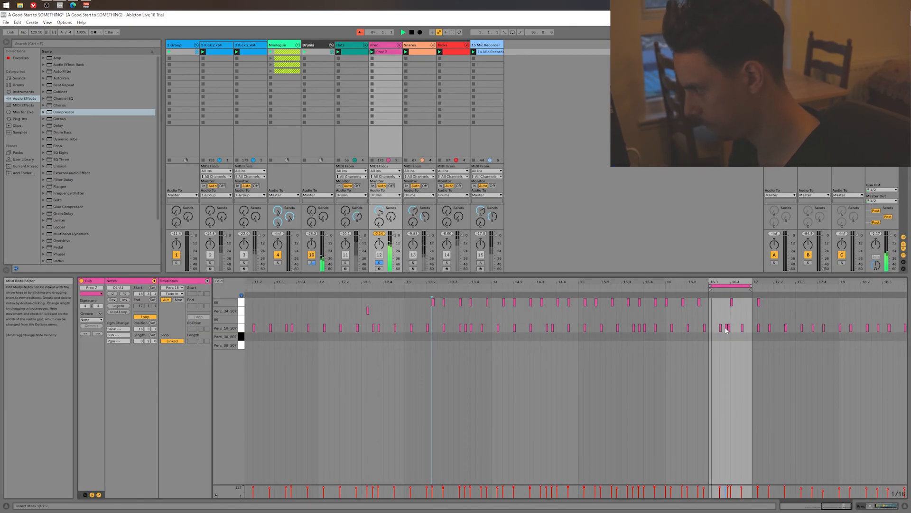
{"action": "left_click_drag", "start_coordinate": [721, 330], "coordinate": [729, 328]}
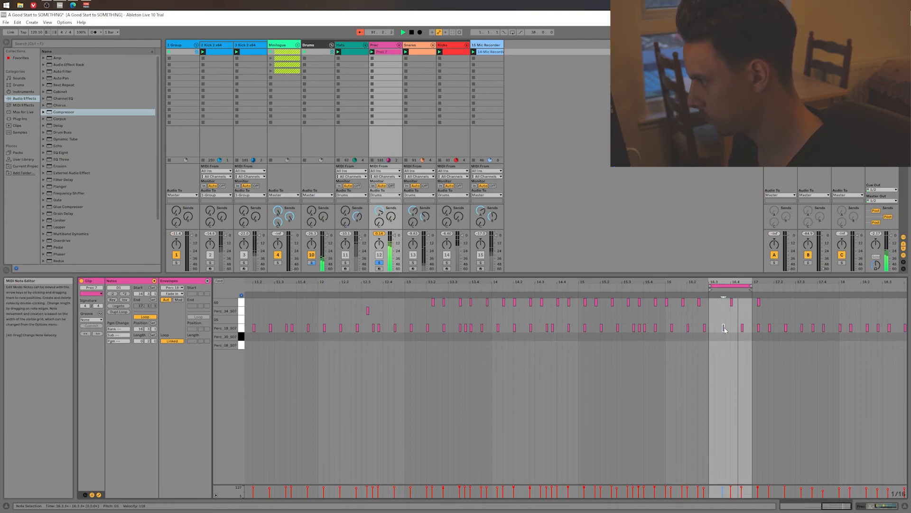
{"action": "double_click", "coordinate": [743, 327]}
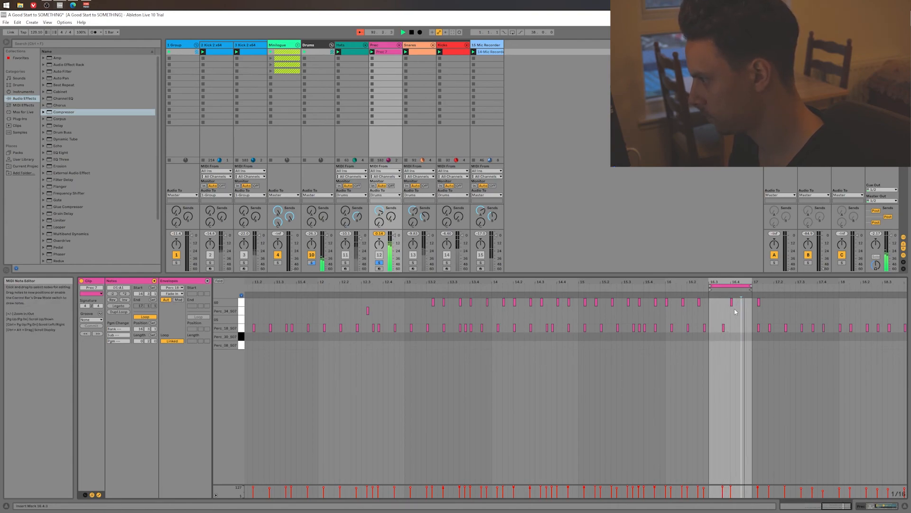
{"action": "double_click", "coordinate": [732, 303]}
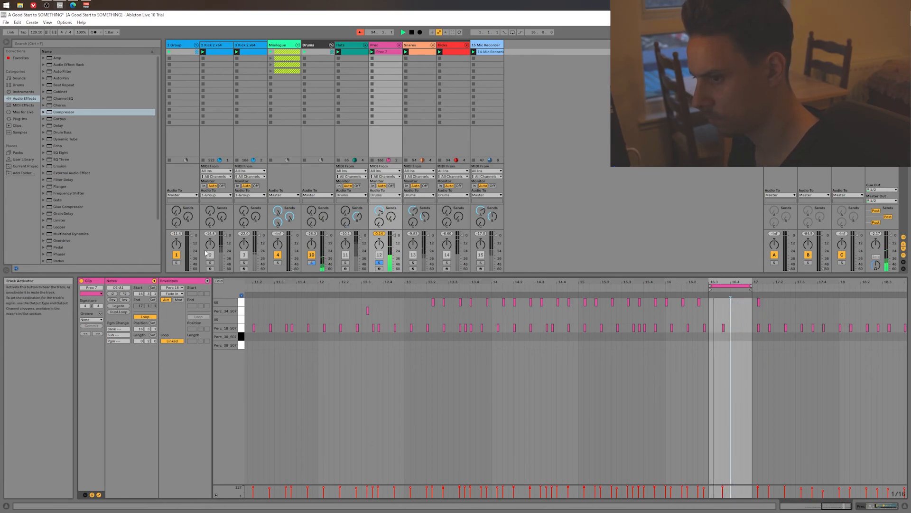
{"action": "left_click", "coordinate": [380, 263]}
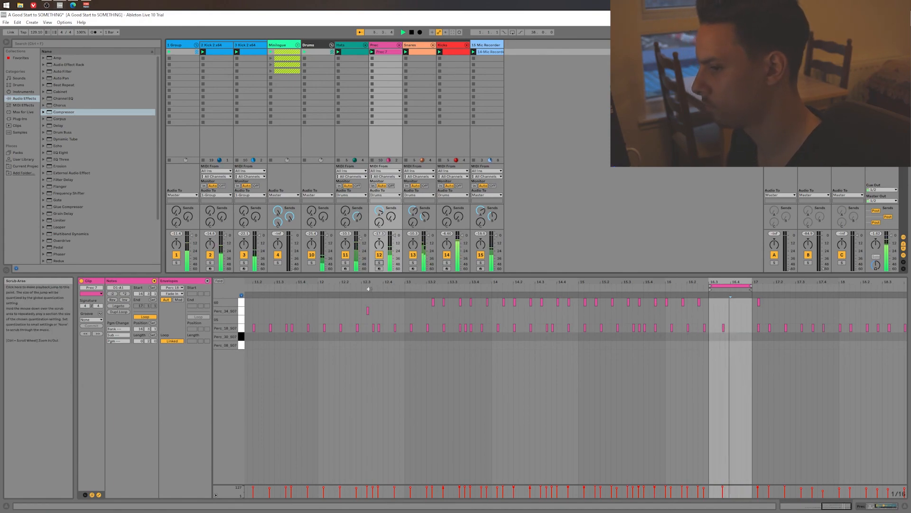
{"action": "left_click", "coordinate": [386, 238]}
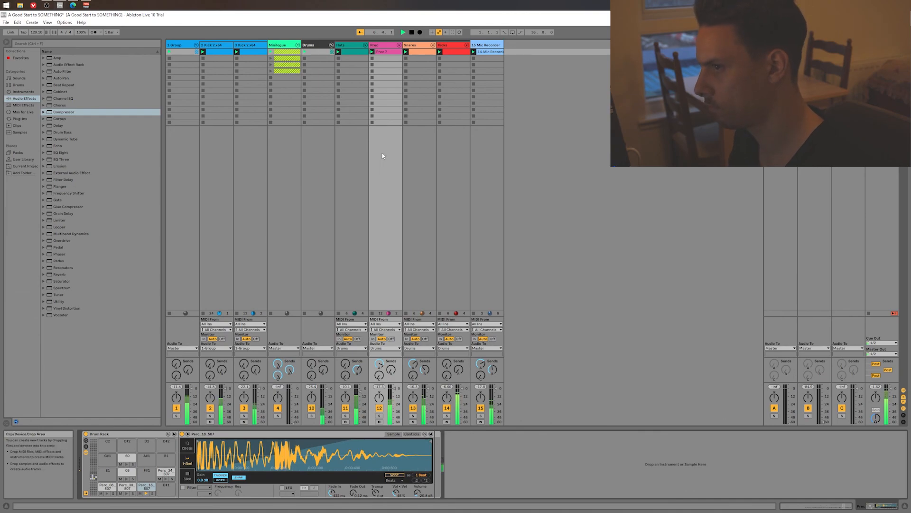
- Duplicate the hats clip into the second scene, add a hat at 1.1.2, and launch it looping only its first two sixteenths
{"action": "right_click", "coordinate": [359, 54]}
{"action": "left_click", "coordinate": [374, 76]}
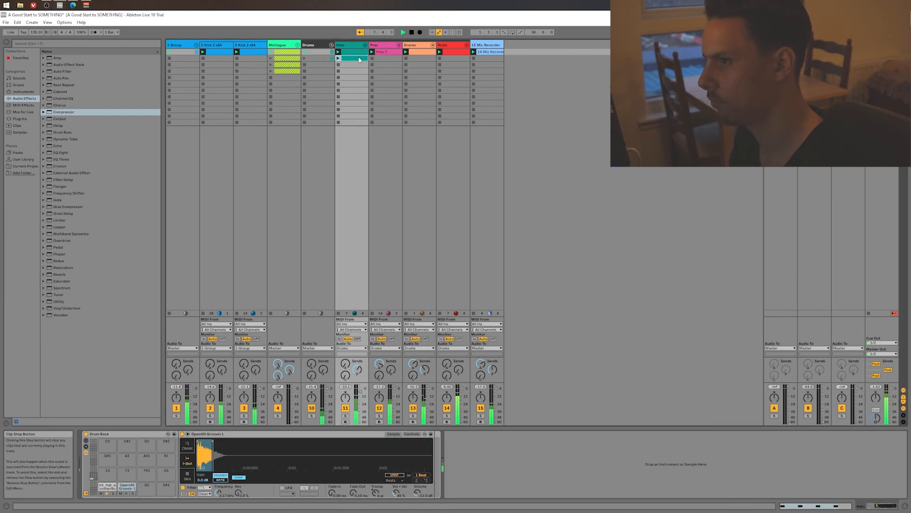
{"action": "double_click", "coordinate": [317, 312]}
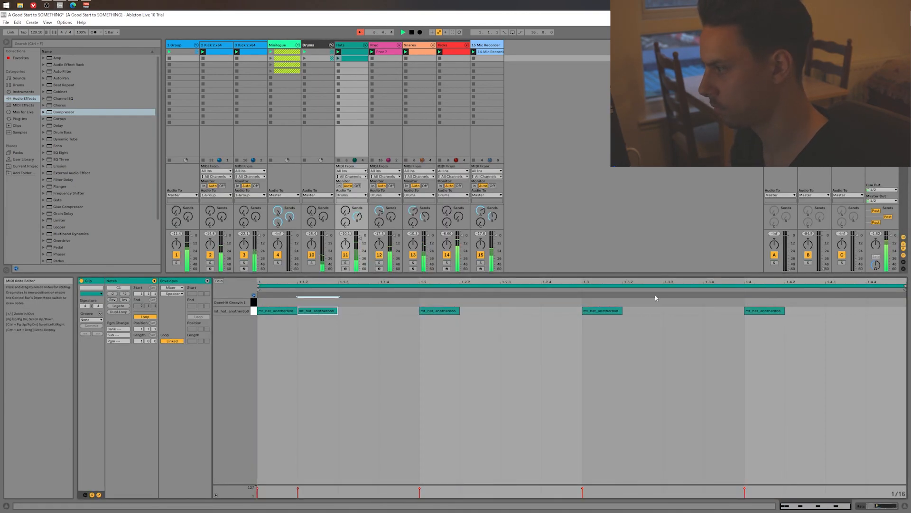
{"action": "left_click_drag", "start_coordinate": [902, 294], "coordinate": [338, 293]}
{"action": "left_click", "coordinate": [337, 58]}
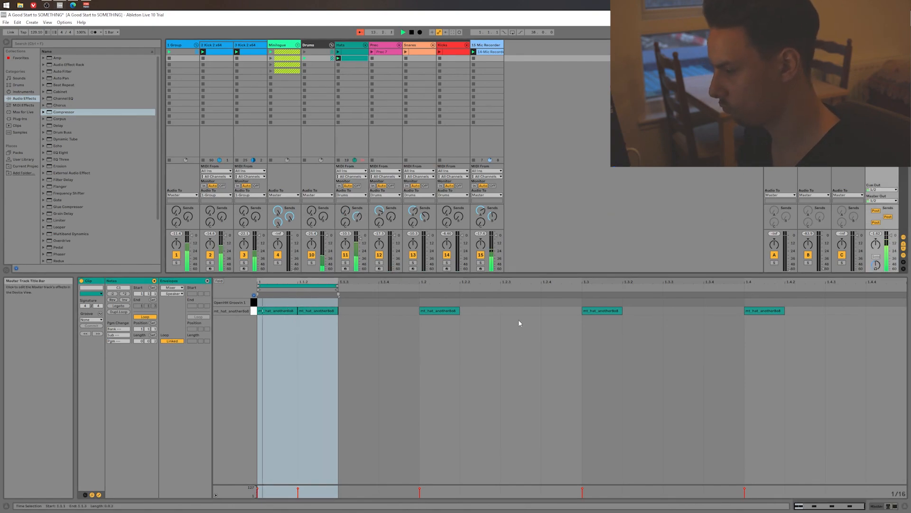
- Lower the threshold of the Master's L1+ Ultramaximizer slightly and close its plug-in window
{"action": "key", "text": "shift+Tab"}
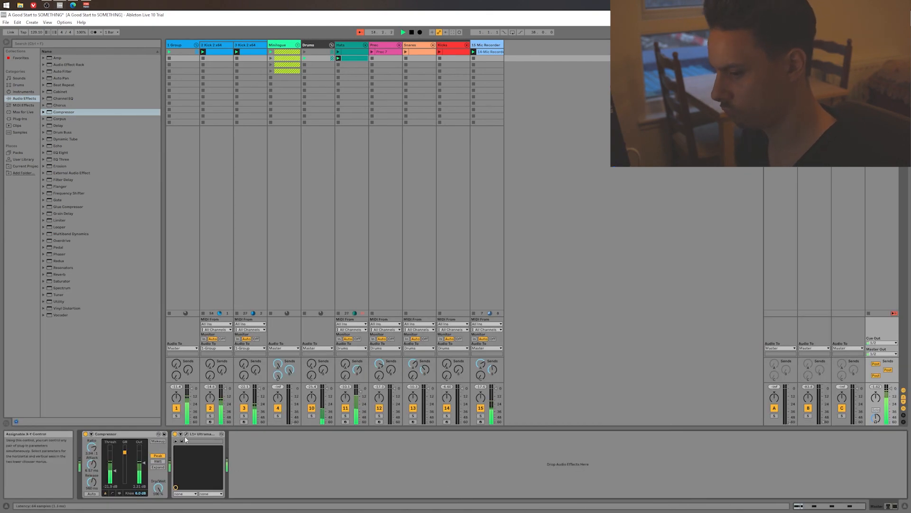
{"action": "left_click", "coordinate": [185, 439]}
{"action": "left_click_drag", "start_coordinate": [411, 154], "coordinate": [411, 160]}
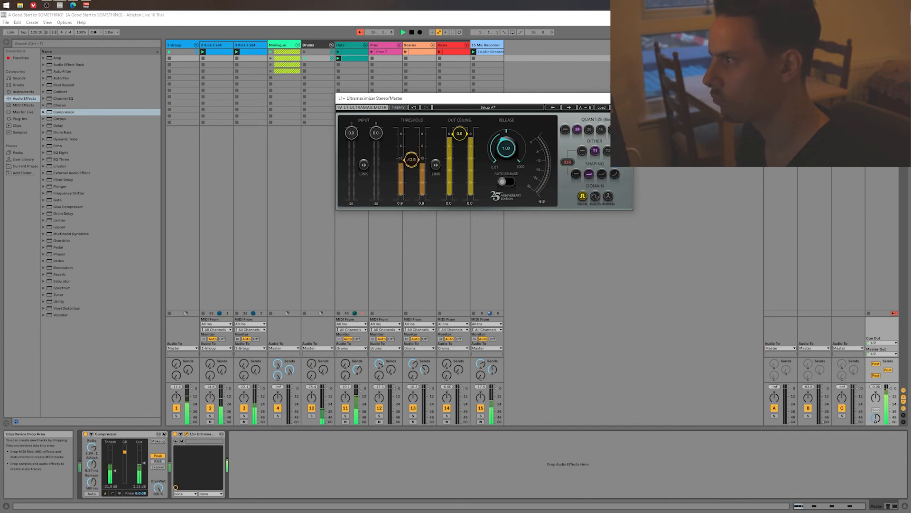
{"action": "key", "text": "ctrl+alt+p"}
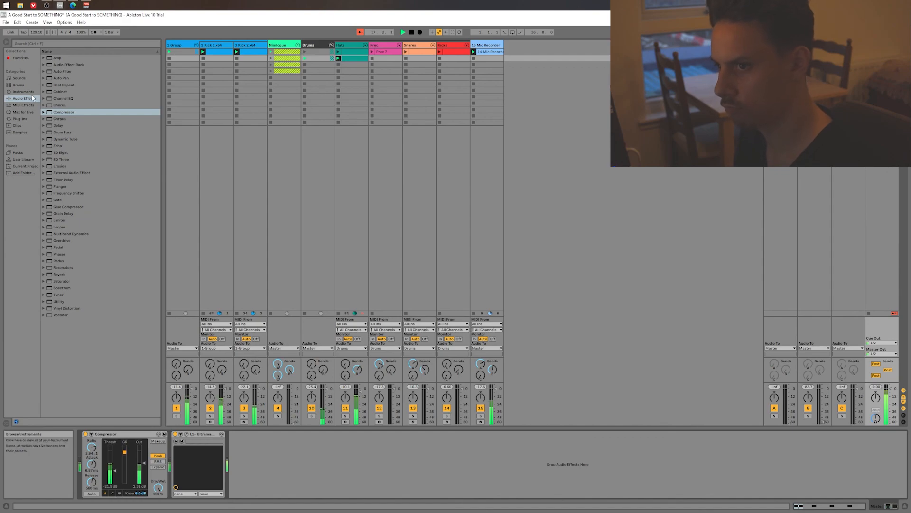
- Insert an Auto Filter before the Master's Compressor and set it to highpass at about 128 Hz with zero resonance
{"action": "left_click", "coordinate": [63, 71]}
{"action": "left_click_drag", "start_coordinate": [62, 68], "coordinate": [126, 476]}
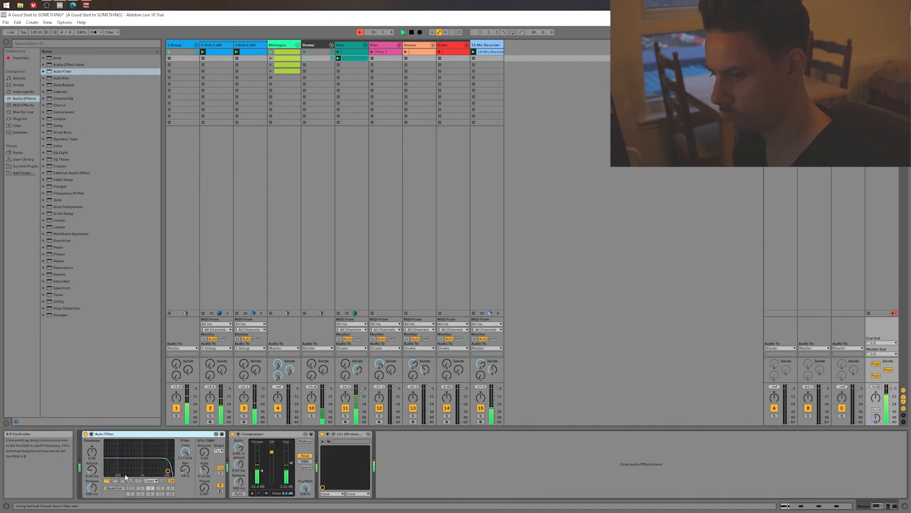
{"action": "left_click", "coordinate": [115, 481]}
{"action": "left_click", "coordinate": [120, 470]}
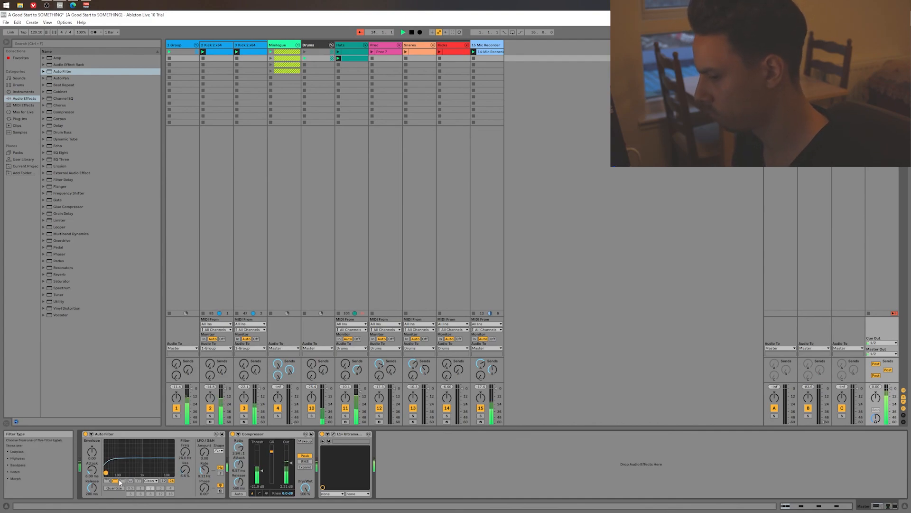
{"action": "mouse_move", "coordinate": [106, 475]}
{"action": "left_mouse_down"}
{"action": "mouse_move", "coordinate": [131, 471]}
{"action": "mouse_move", "coordinate": [112, 463]}
{"action": "left_mouse_up"}
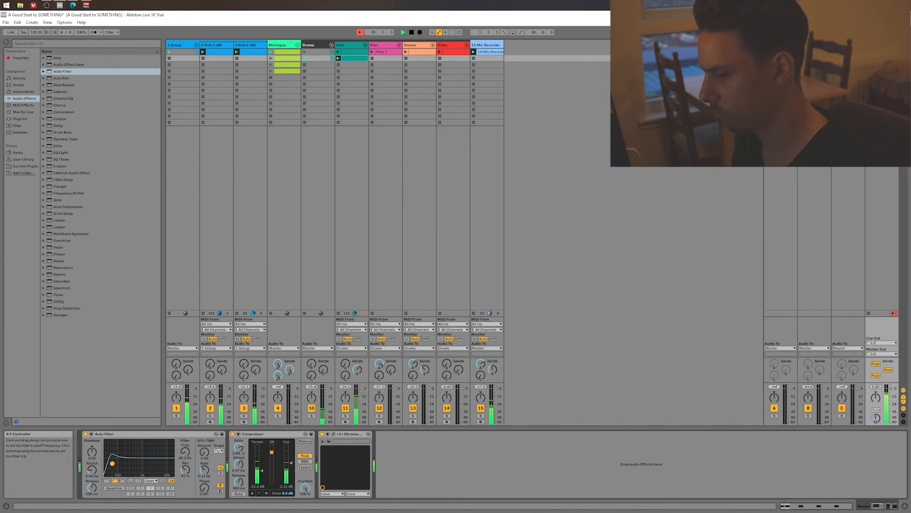
{"action": "left_click_drag", "start_coordinate": [112, 463], "coordinate": [122, 474]}
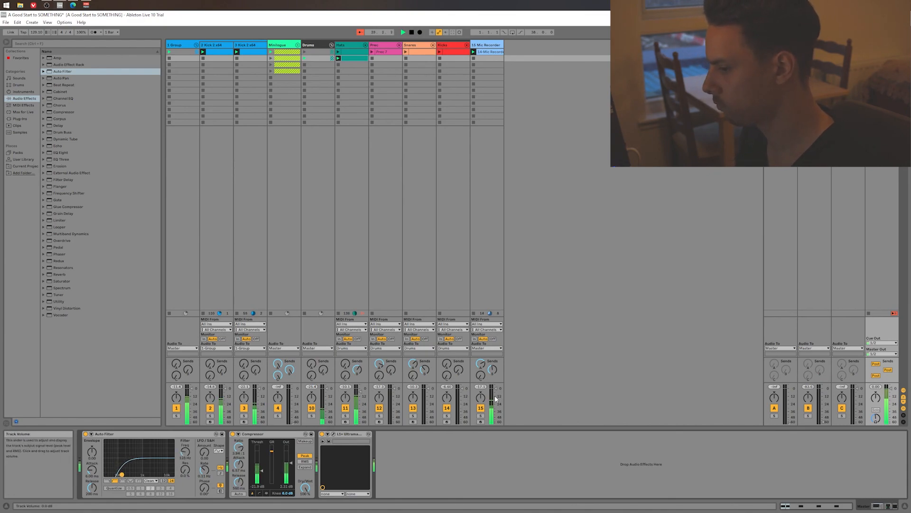
- Lower the Mic Recorder track's volume to about -16 dB and restart playback
{"action": "left_click_drag", "start_coordinate": [496, 398], "coordinate": [496, 401]}
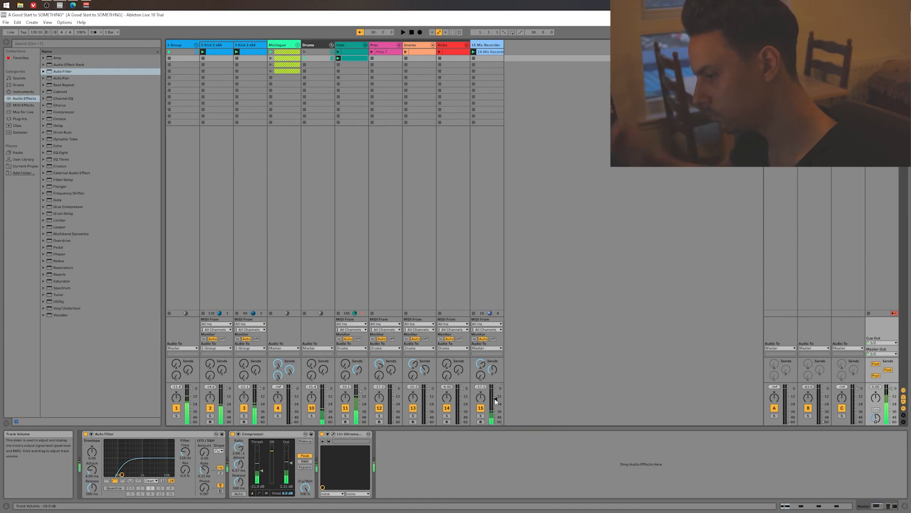
{"action": "key", "text": "space"}
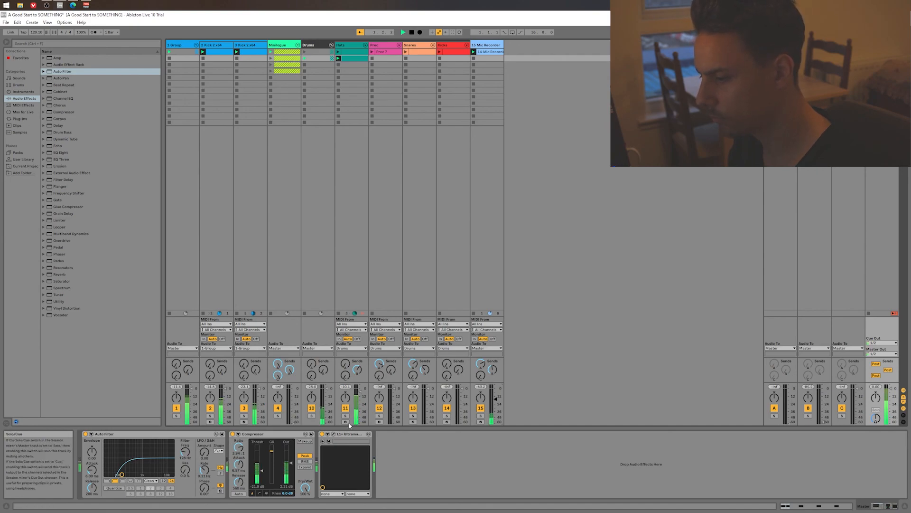